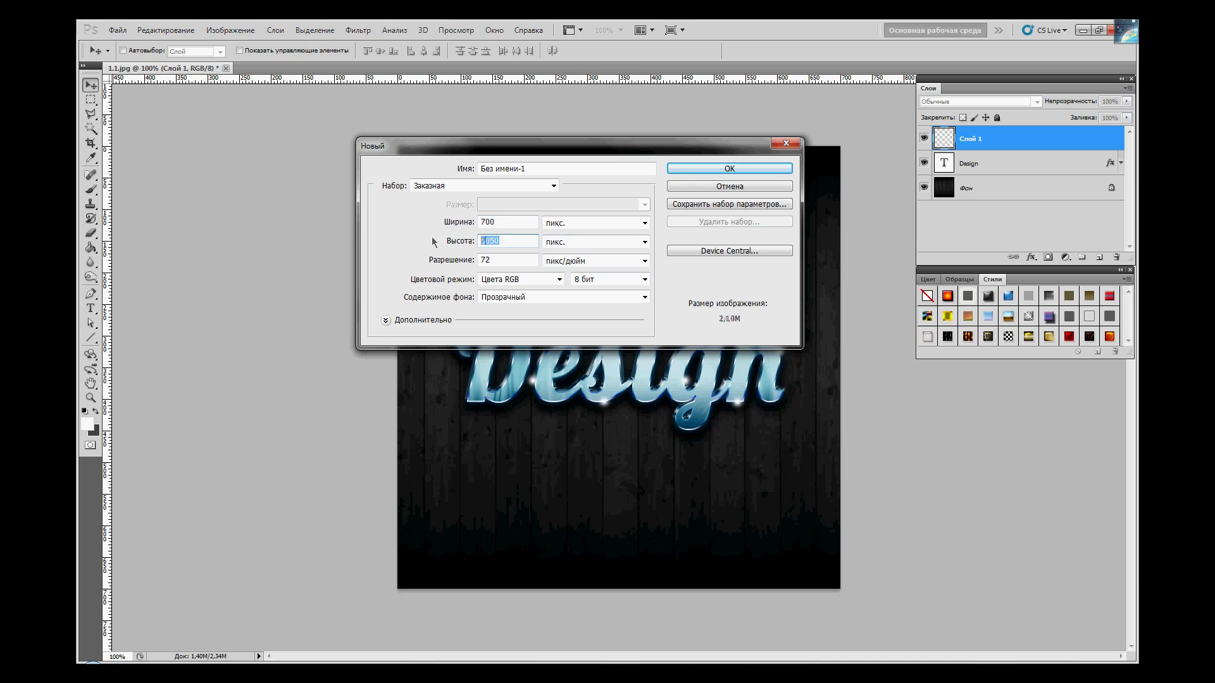
Create a 700 × 700 px transparent RGB document at 72 ppi and place the dark wood image 1.1 in it.
click(700, 169)
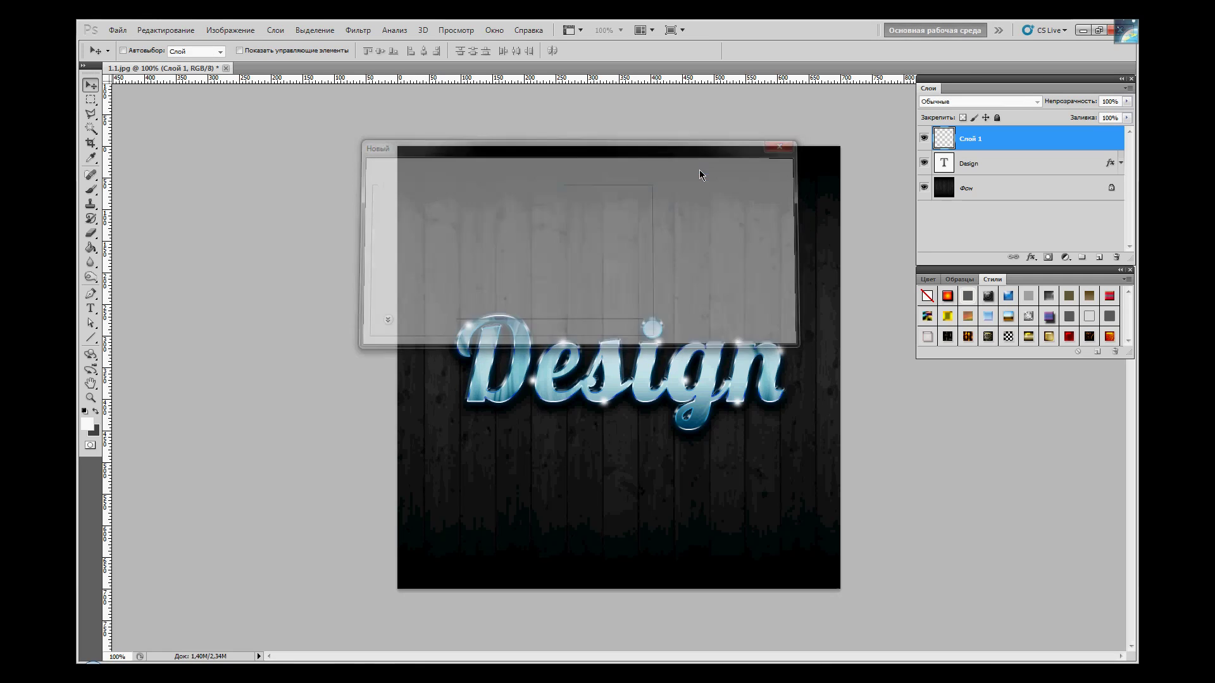
click(117, 31)
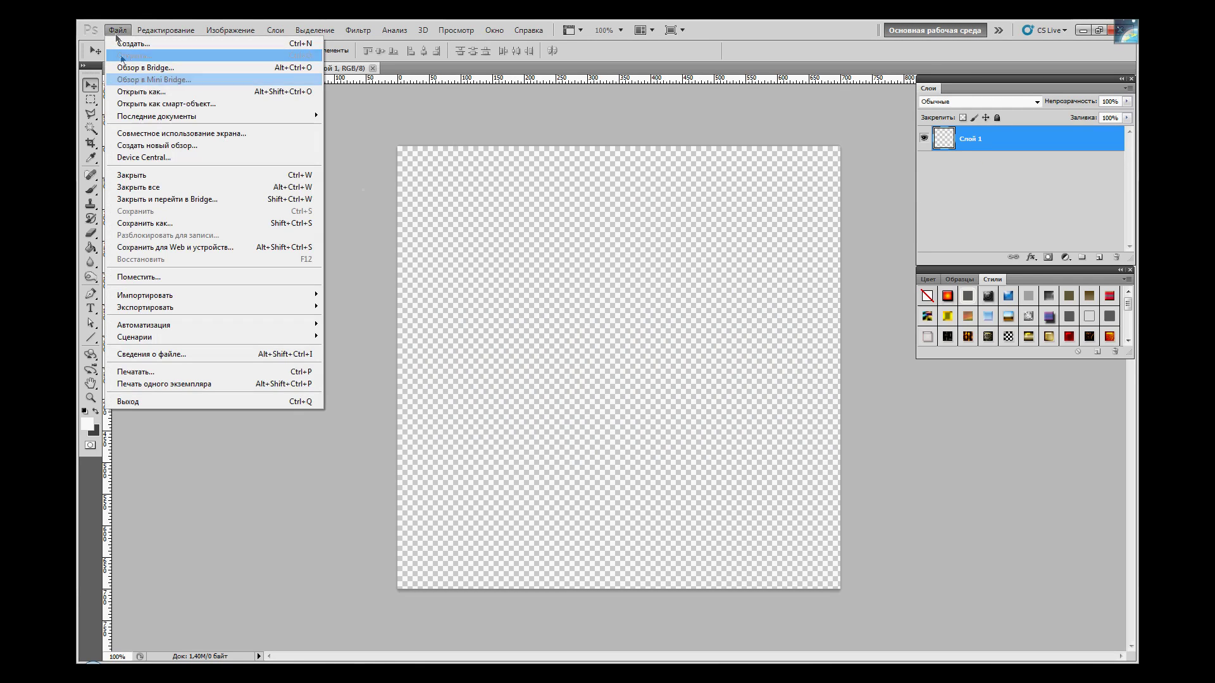
click(169, 278)
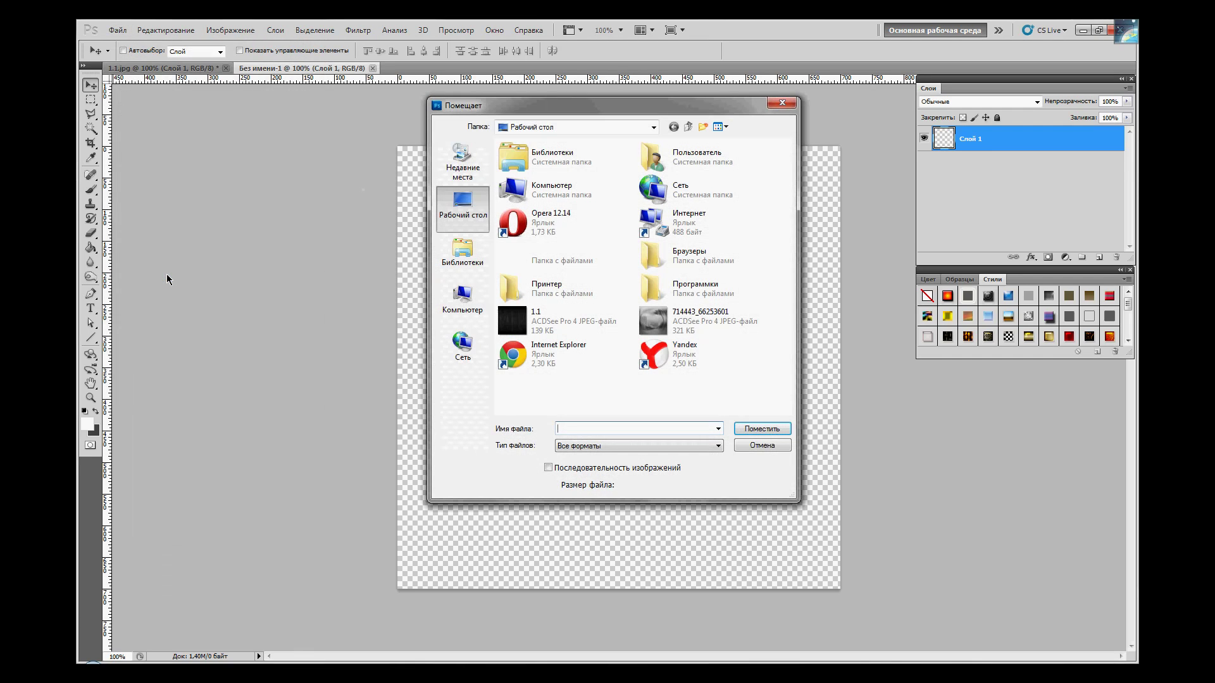
click(514, 316)
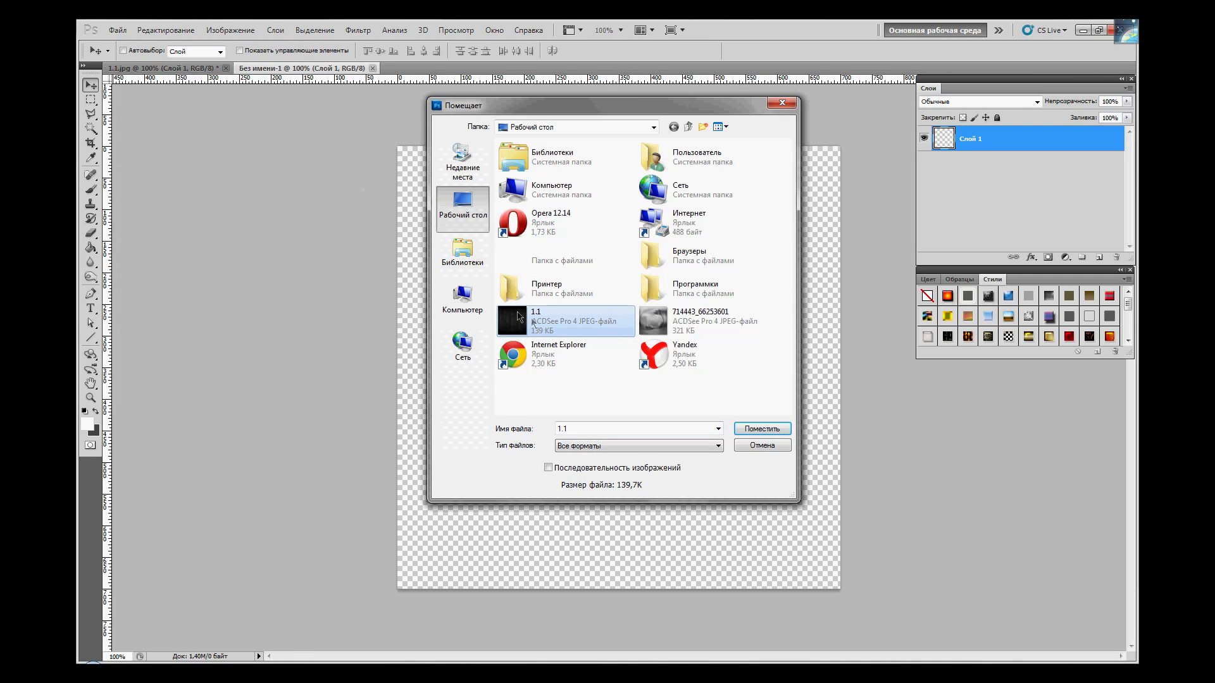
click(763, 429)
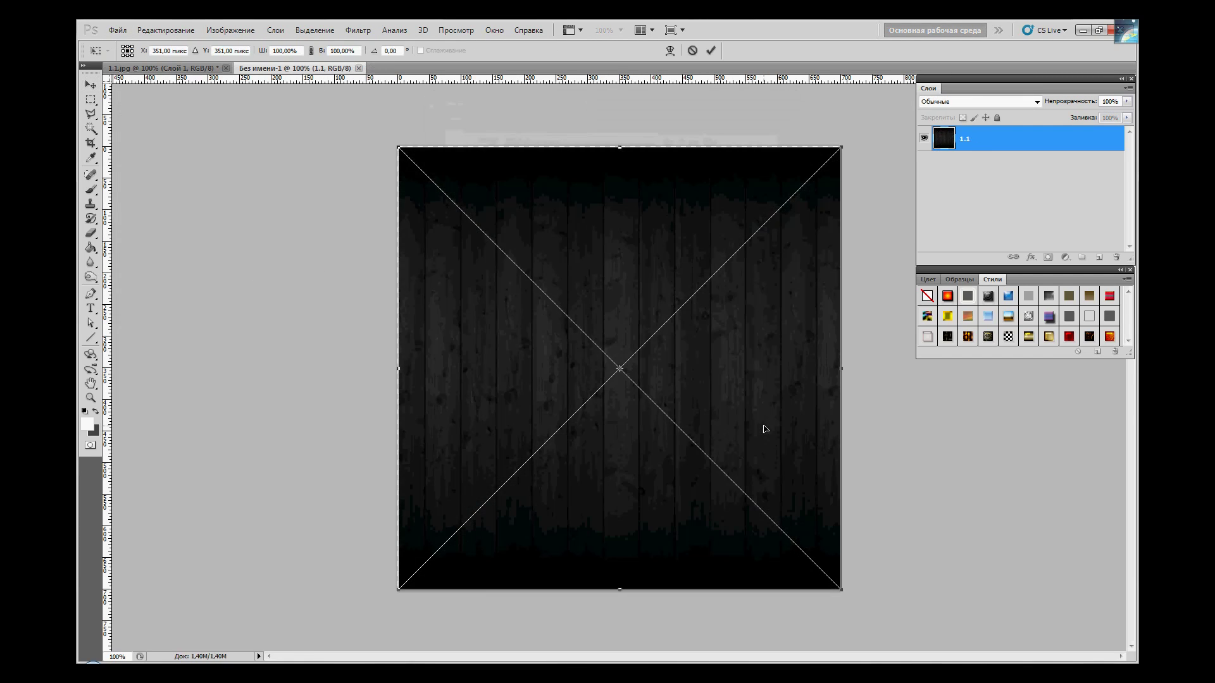
click(709, 50)
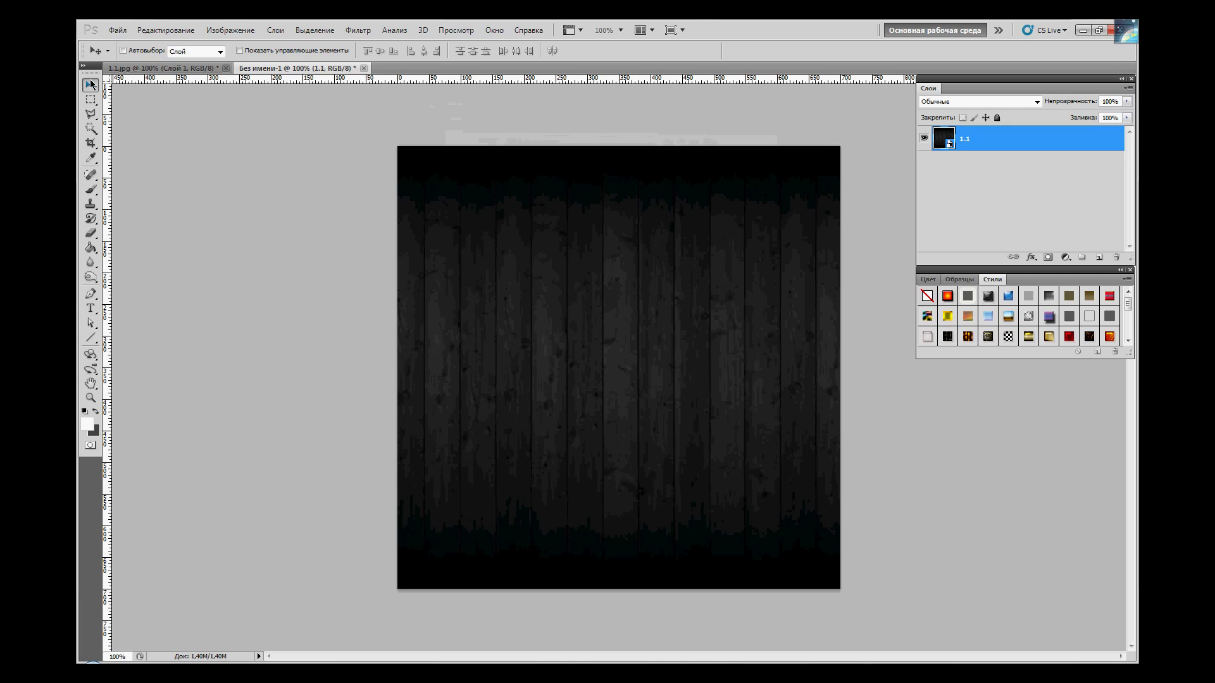
Add the white text "Design" in Lobster 1.4 Regular at 180 pt and move it to the middle of the canvas.
click(91, 308)
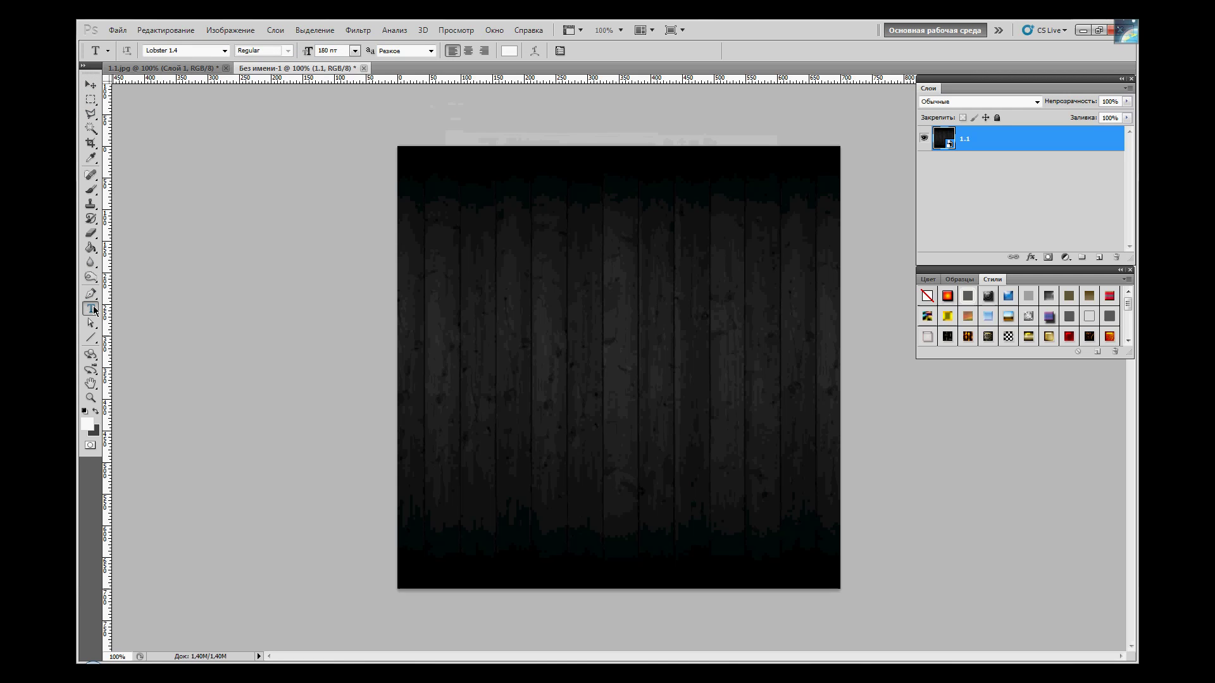
click(189, 50)
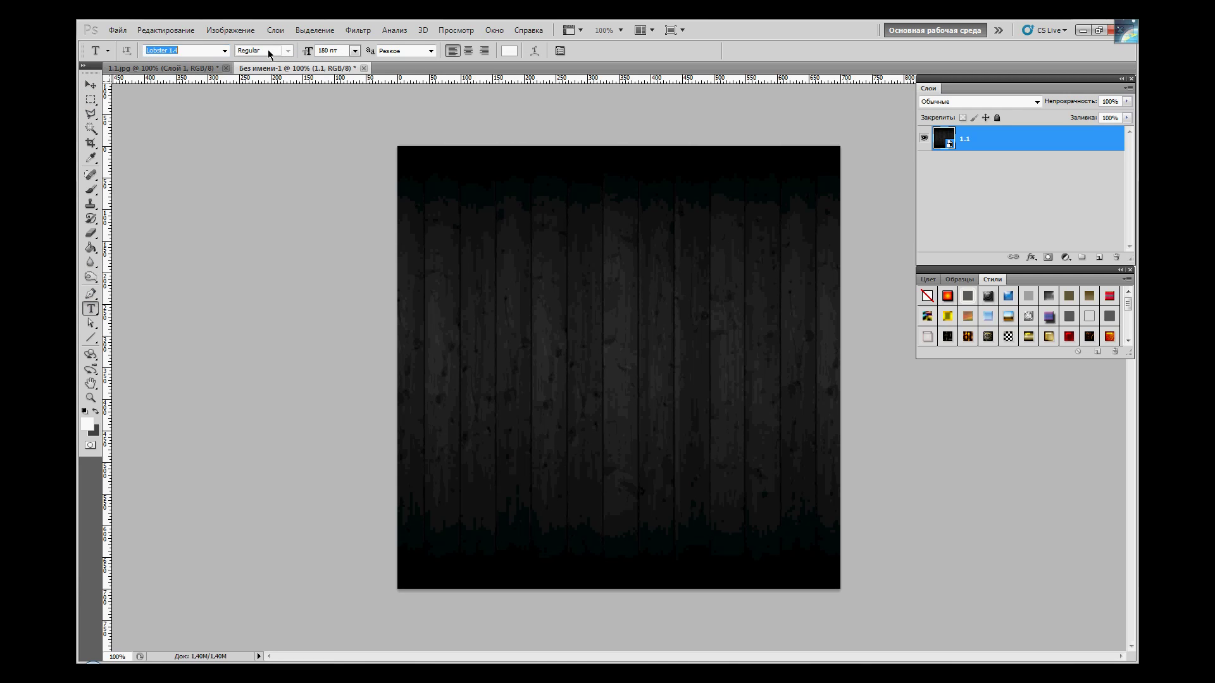
key(Tab)
key(Tab)
click(405, 51)
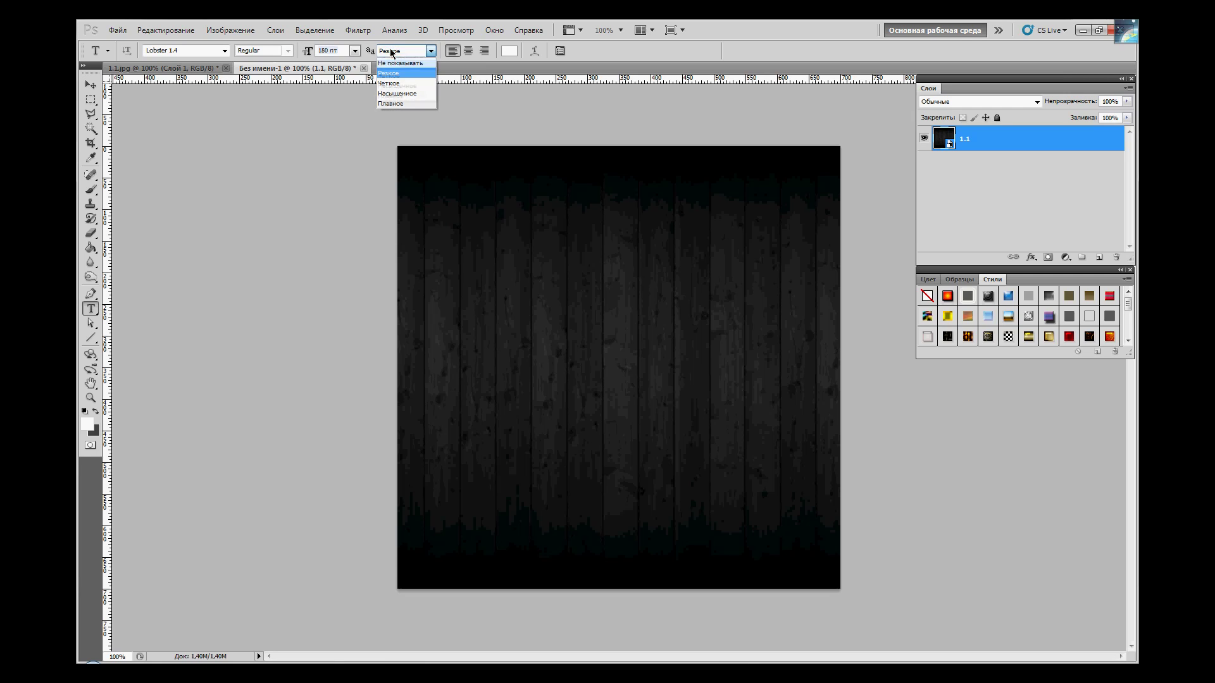
click(398, 63)
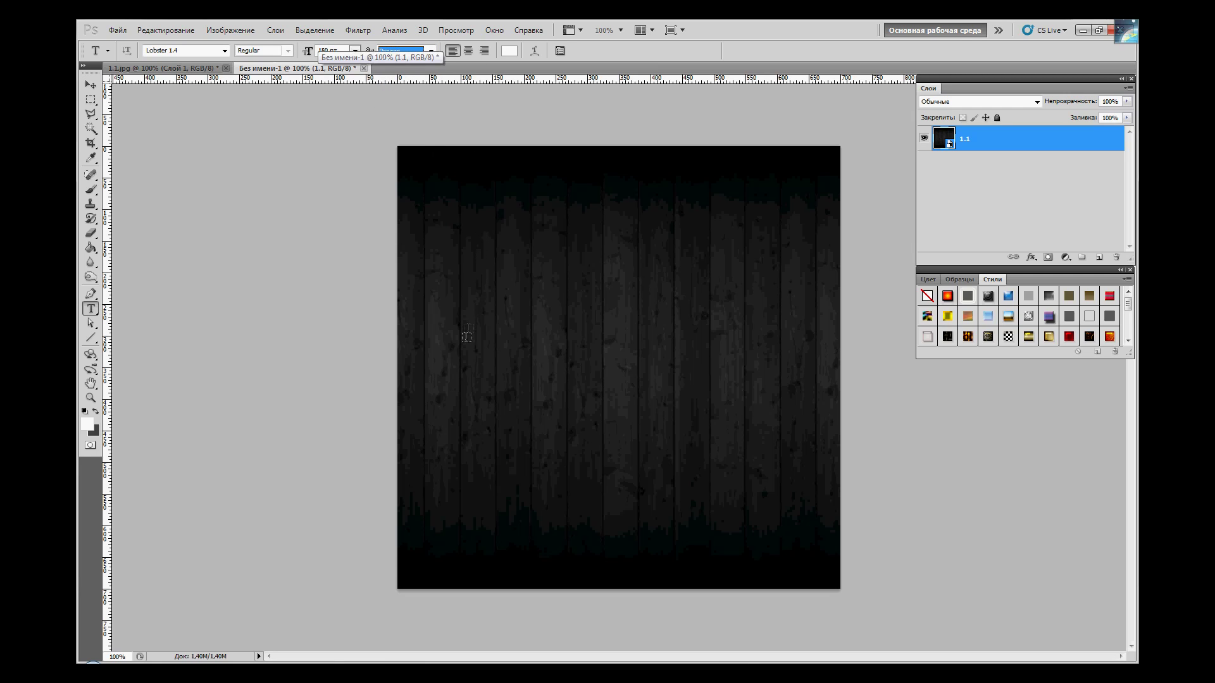
click(456, 381)
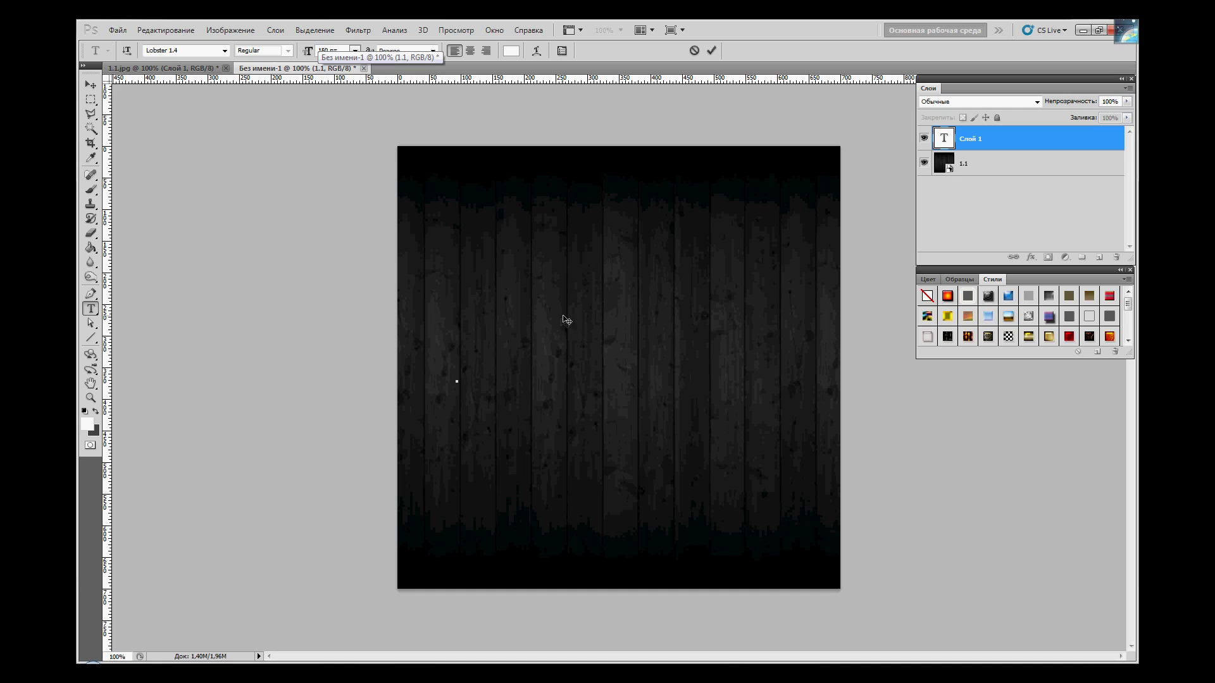
text(De)
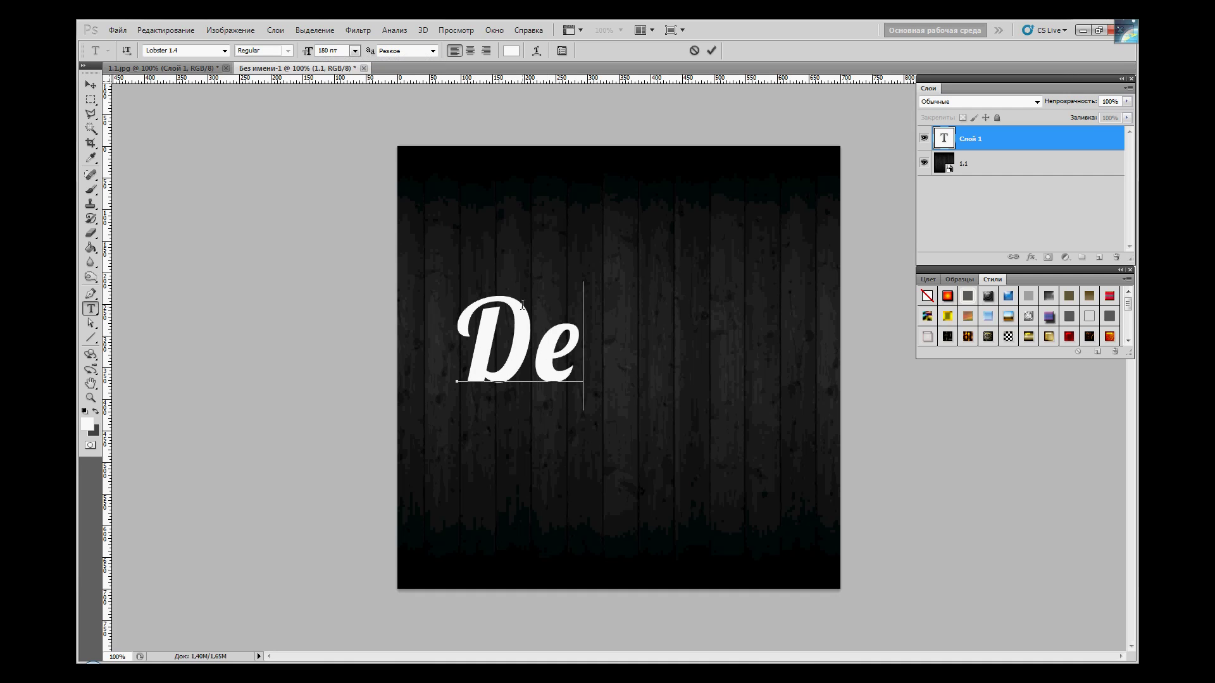
text(sign)
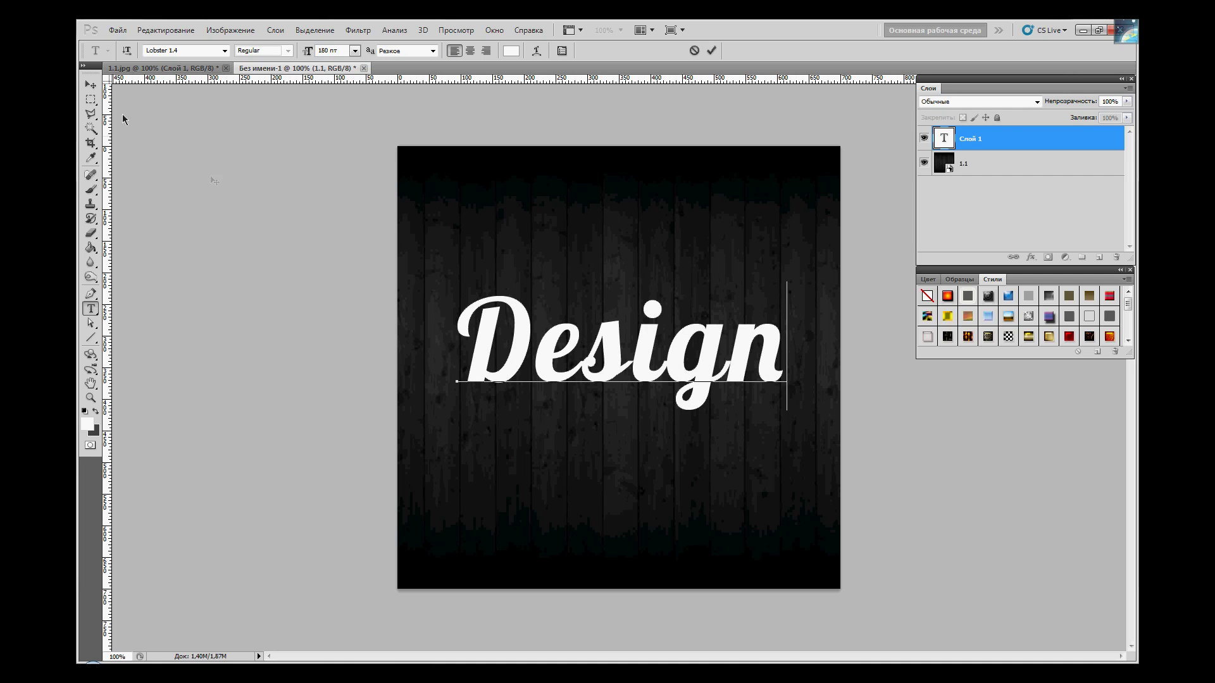
click(91, 85)
drag(643, 346, 633, 362)
right_click(993, 146)
click(1006, 153)
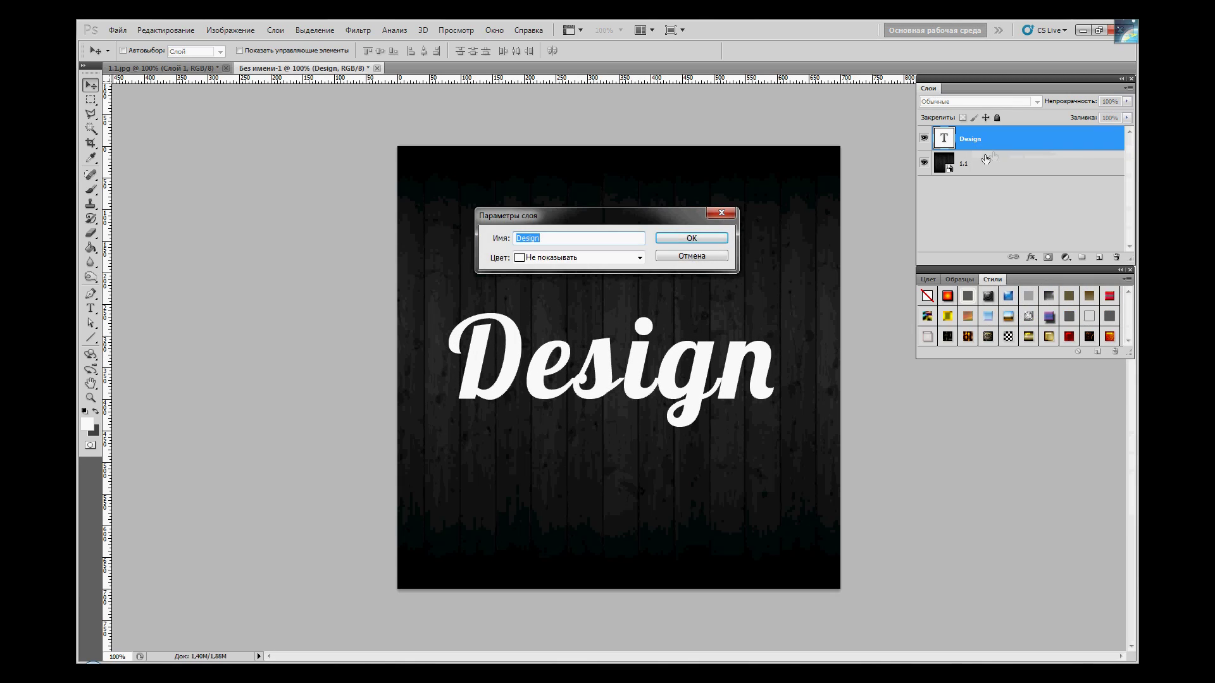
click(688, 254)
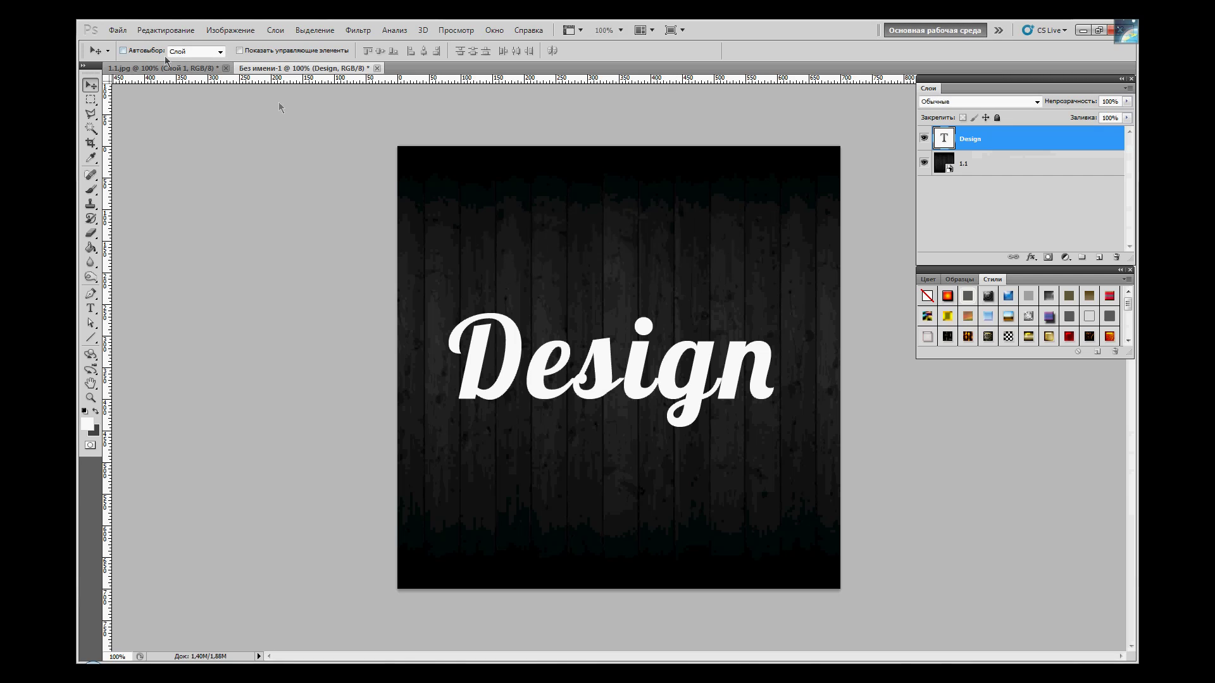
Open the grey texture image 714443_66253601 from the desktop.
click(118, 29)
click(127, 57)
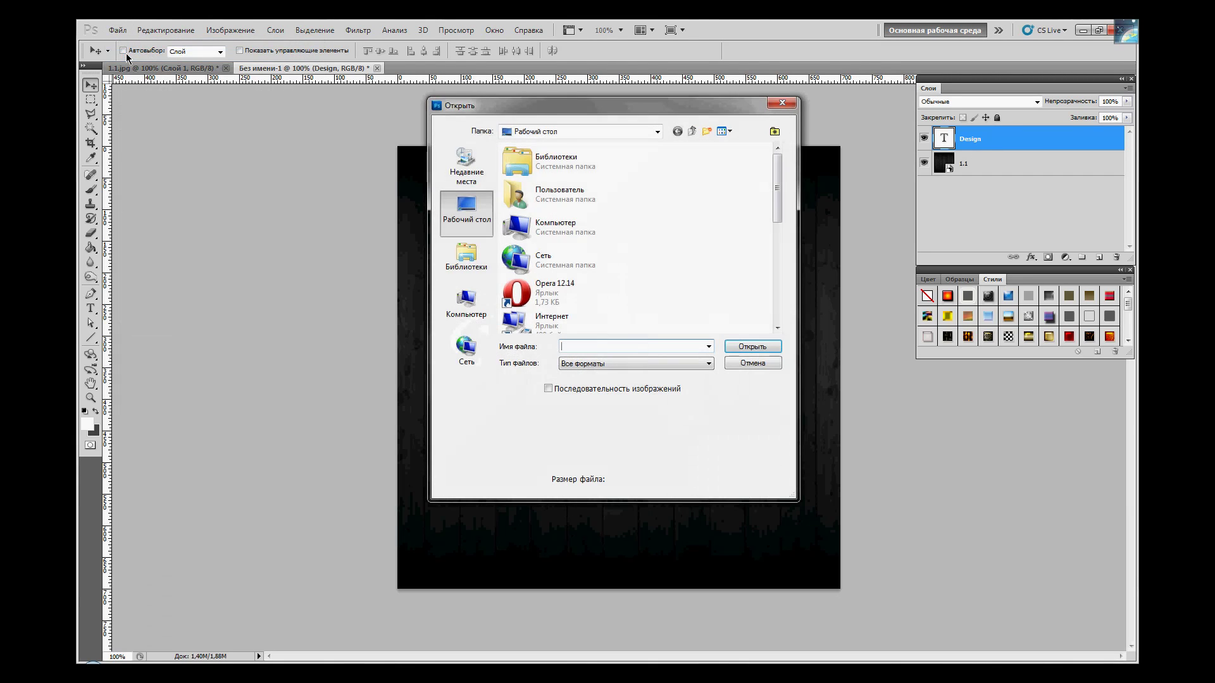
drag(777, 185, 774, 276)
click(592, 277)
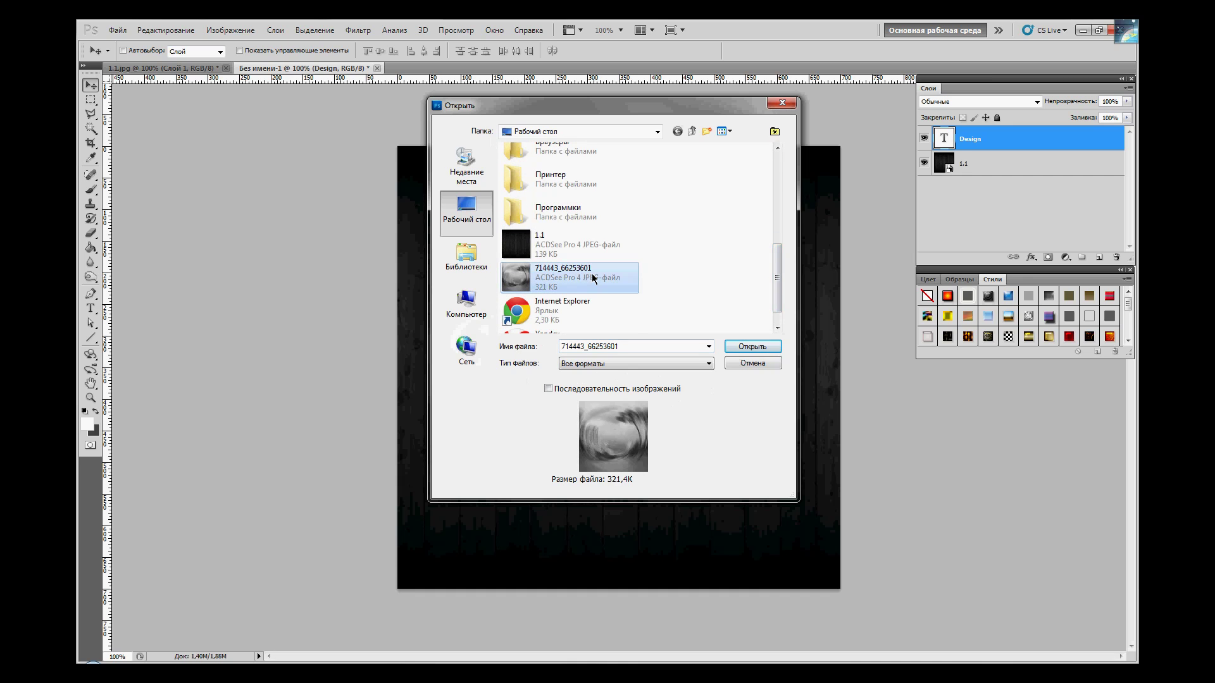
click(745, 348)
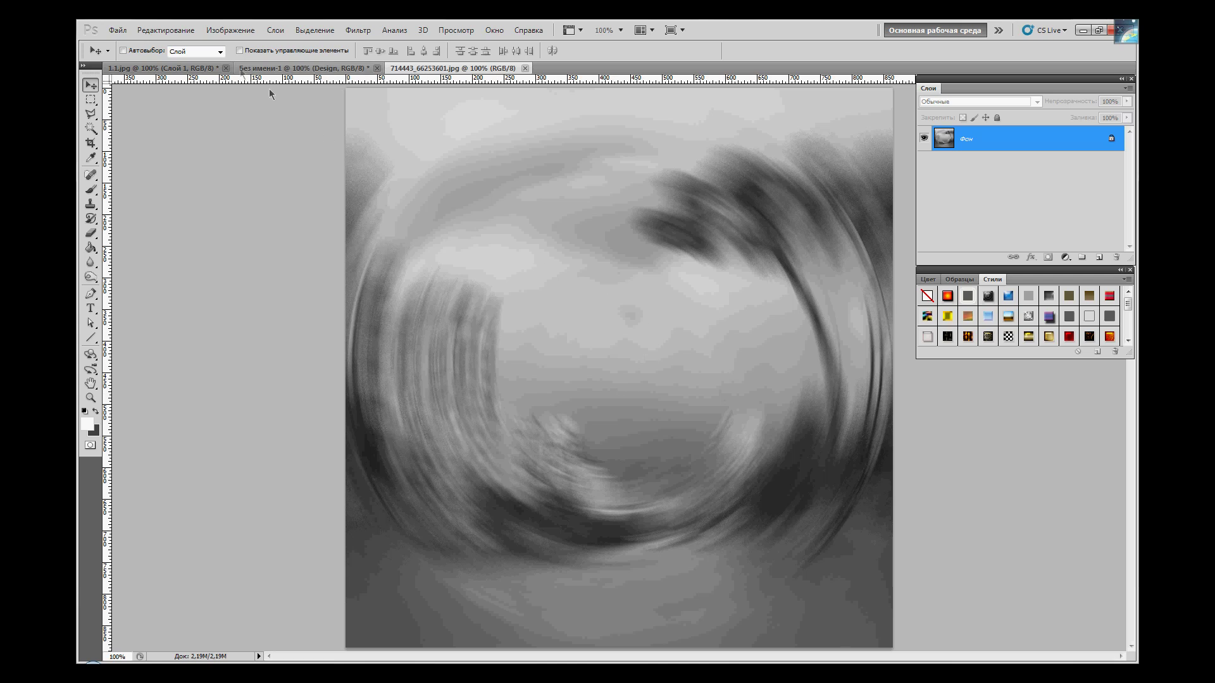
Define the opened grey texture image as a pattern, replacing the default pattern name with a custom one.
click(166, 30)
click(178, 330)
click(631, 248)
key(ctrl+a)
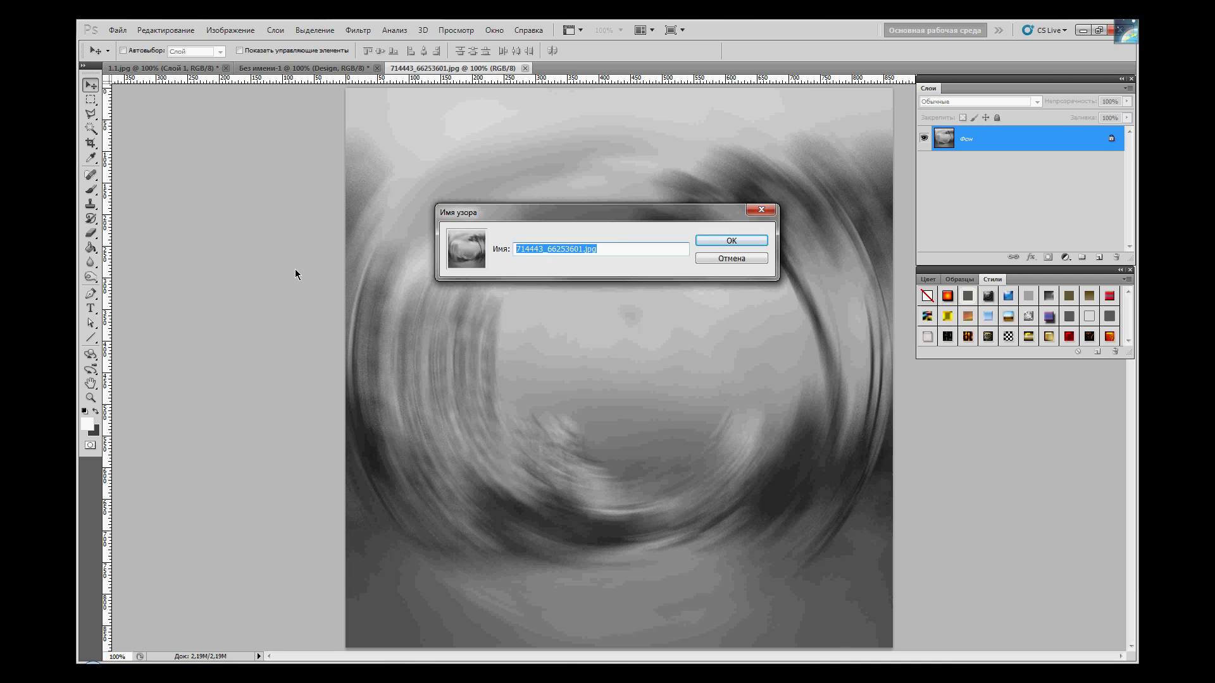
text(Epjh)
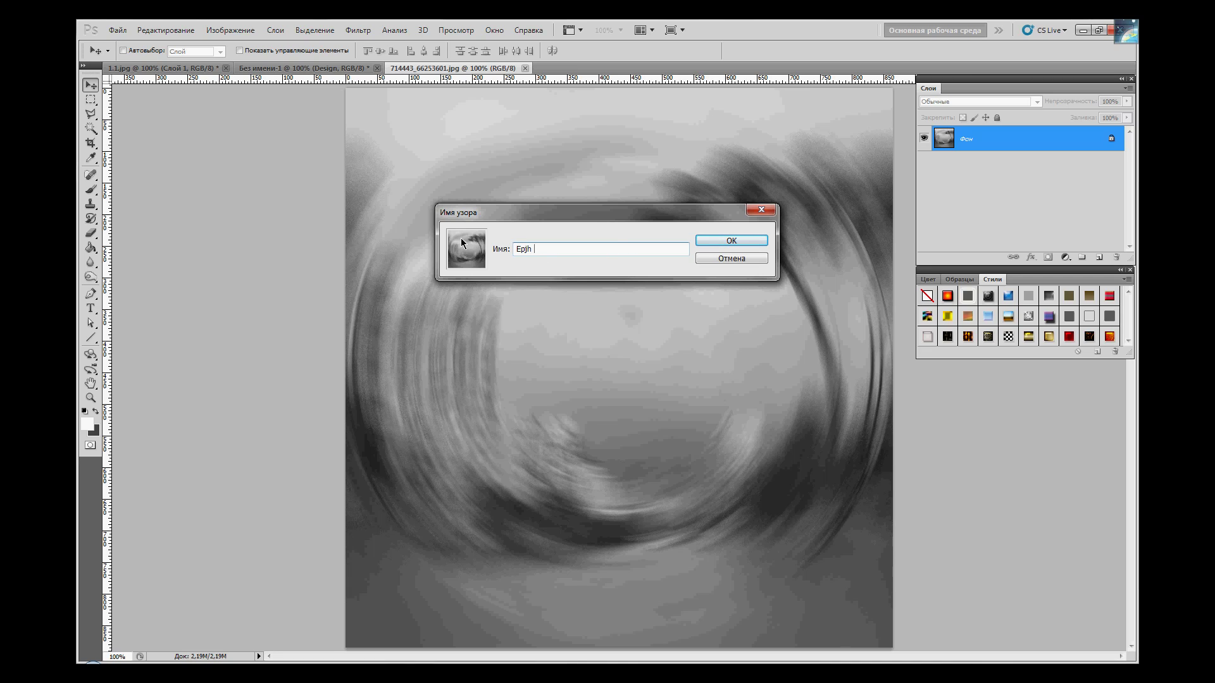
key(BackSpace)
key(BackSpace)
key(BackSpace)
click(734, 242)
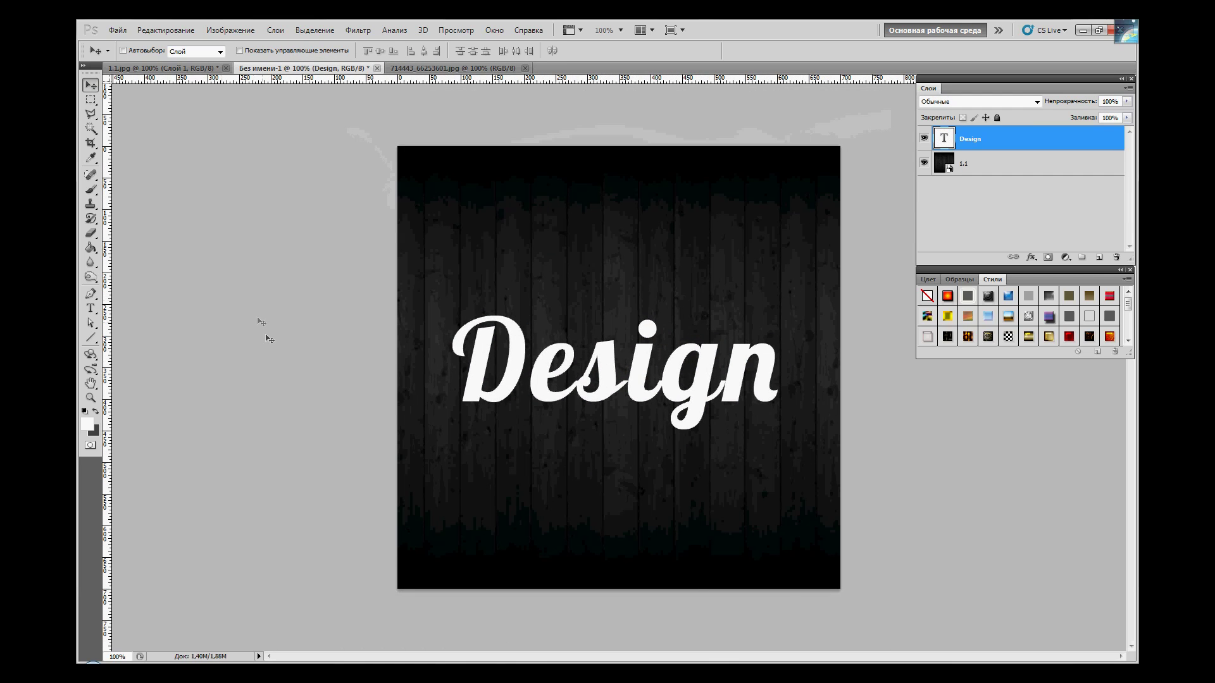
Enable a drop shadow on the Design text layer with Normal blend mode and 100% opacity.
right_click(1012, 146)
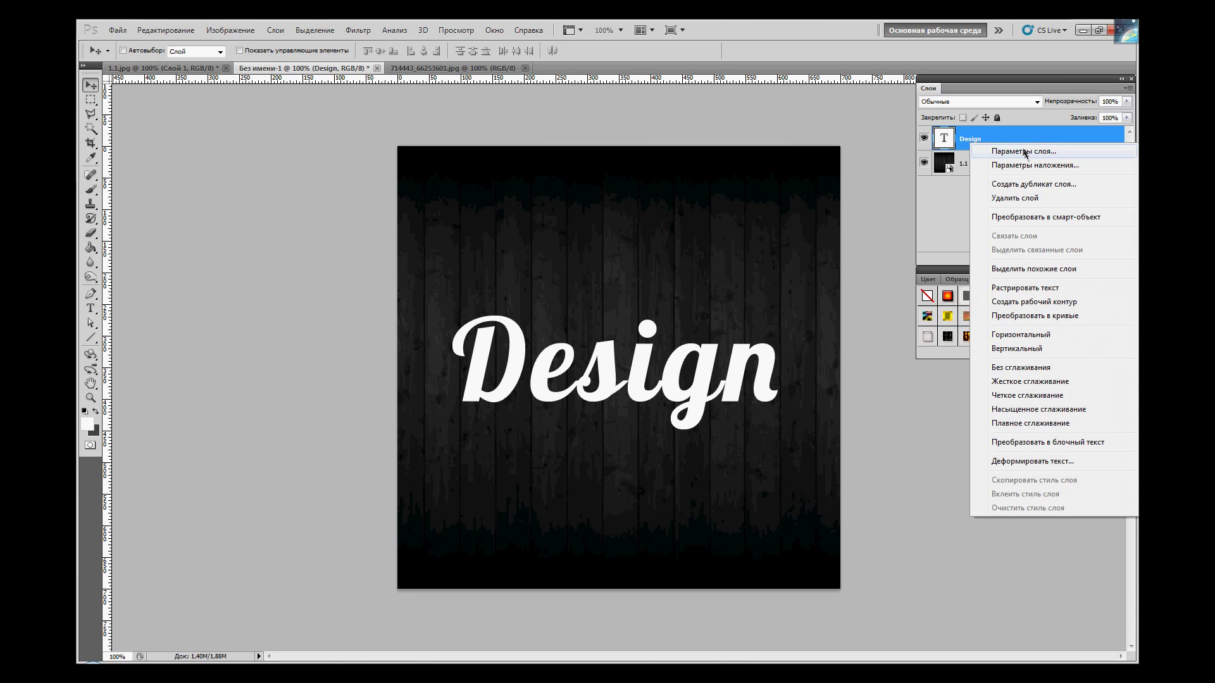
click(1030, 166)
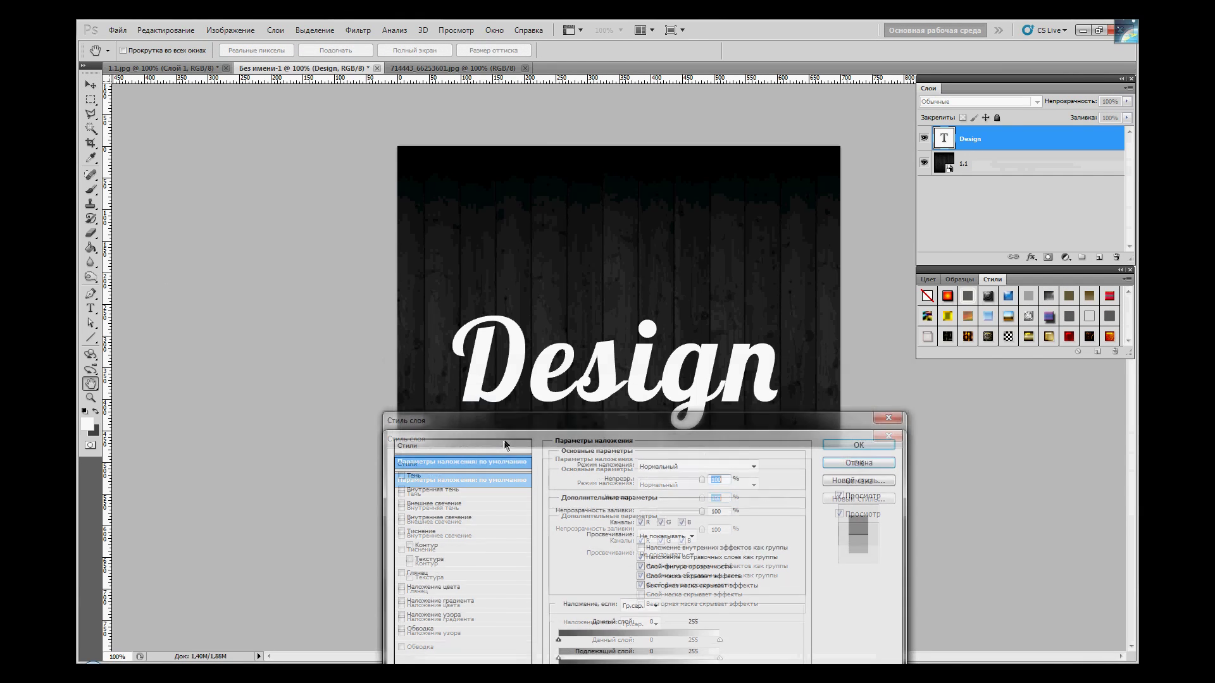
drag(505, 445, 519, 272)
click(450, 322)
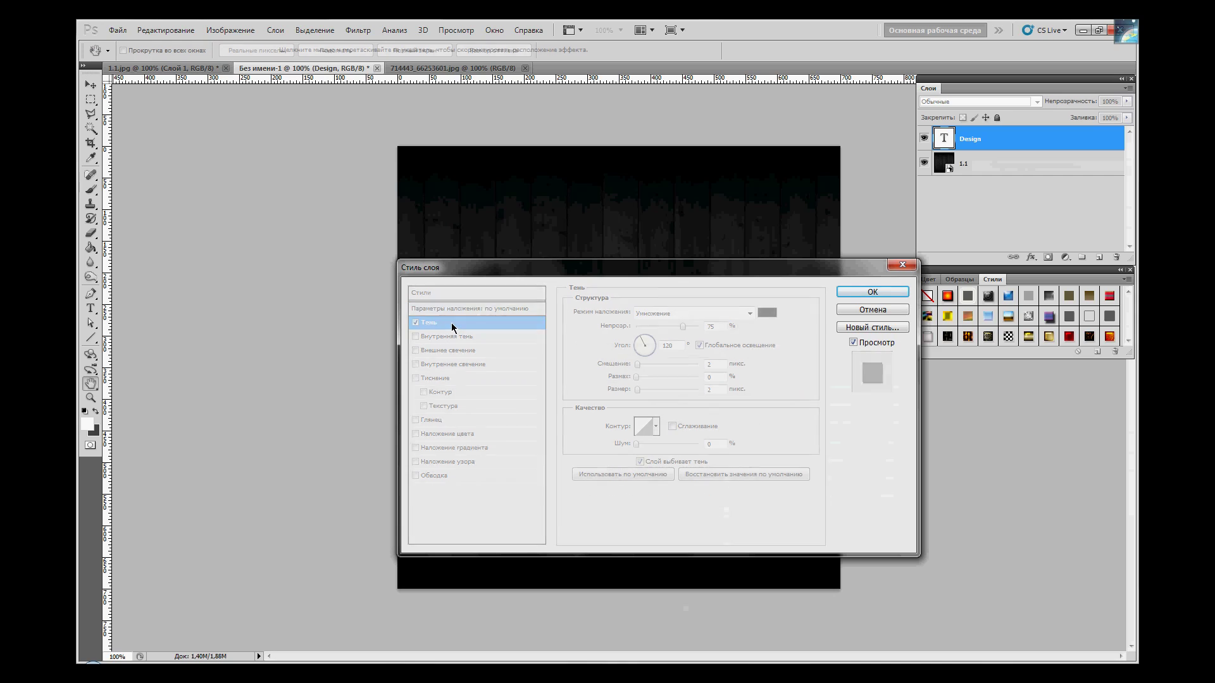
drag(684, 328, 698, 329)
click(671, 313)
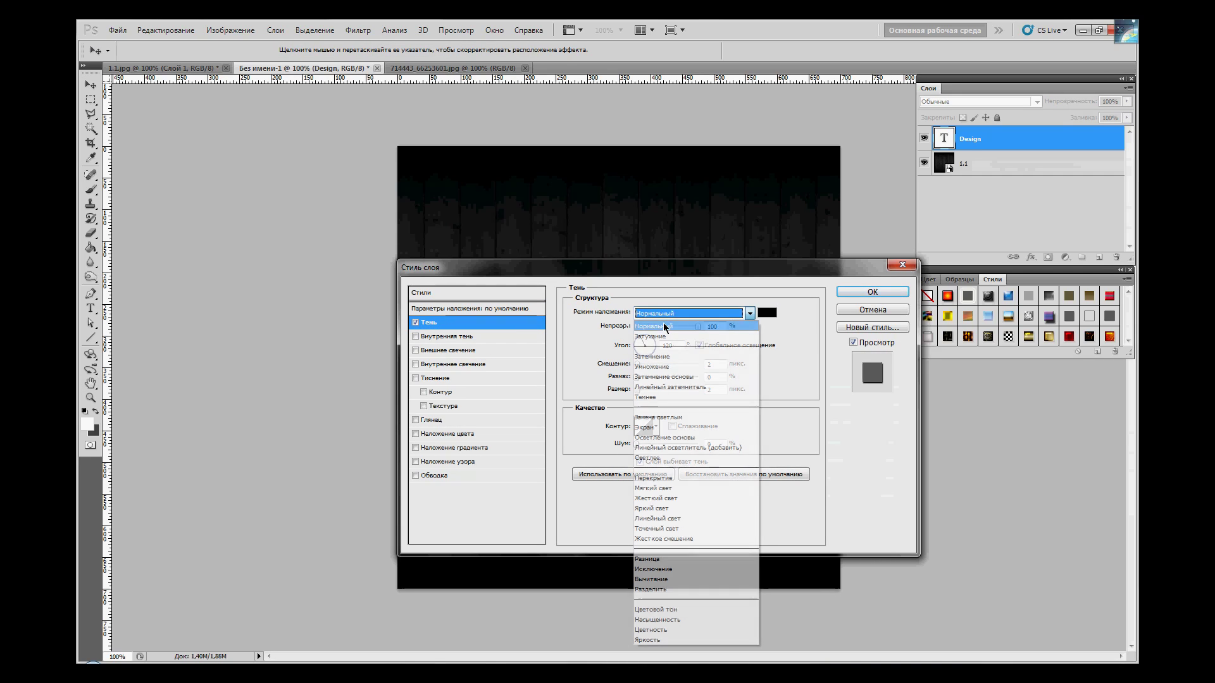
click(666, 327)
Set the drop shadow's angle to 90°, distance to 10 px, spread to 30% and size to 25 px.
click(675, 347)
text(90)
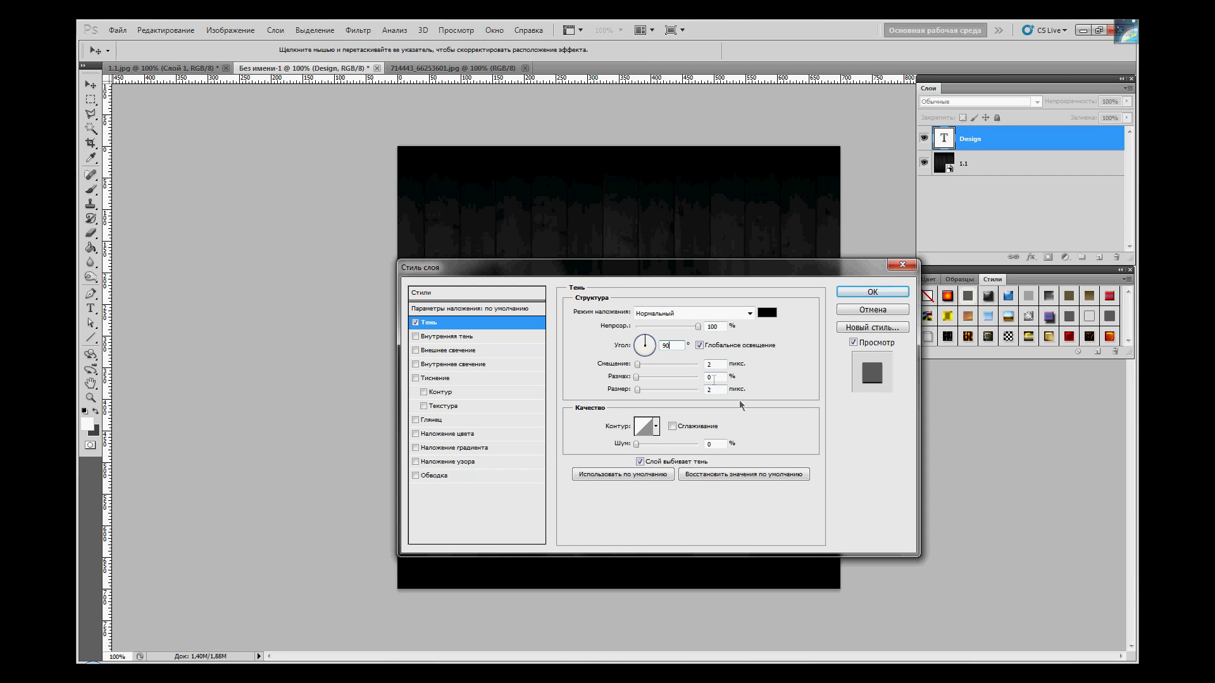
key(Tab)
text(10)
text(30)
key(Tab)
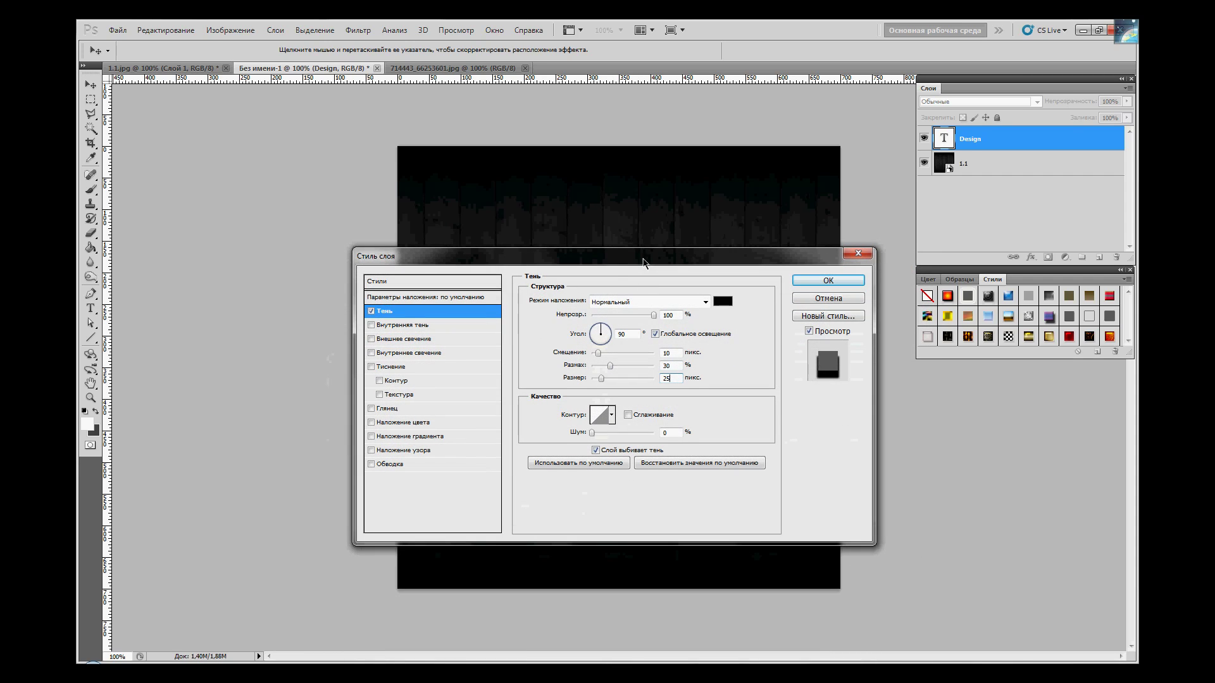
Enable an outer glow on the Design text with Normal blend mode and 50% opacity.
click(410, 340)
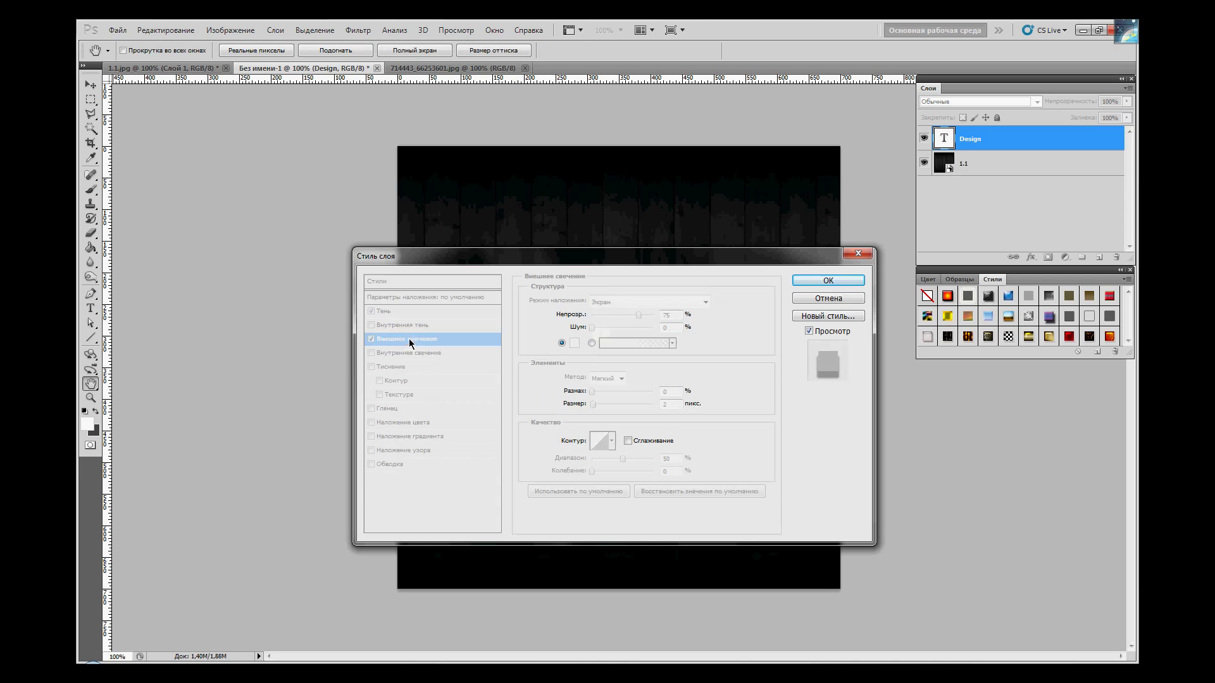
double_click(675, 315)
text(50)
click(634, 302)
click(632, 303)
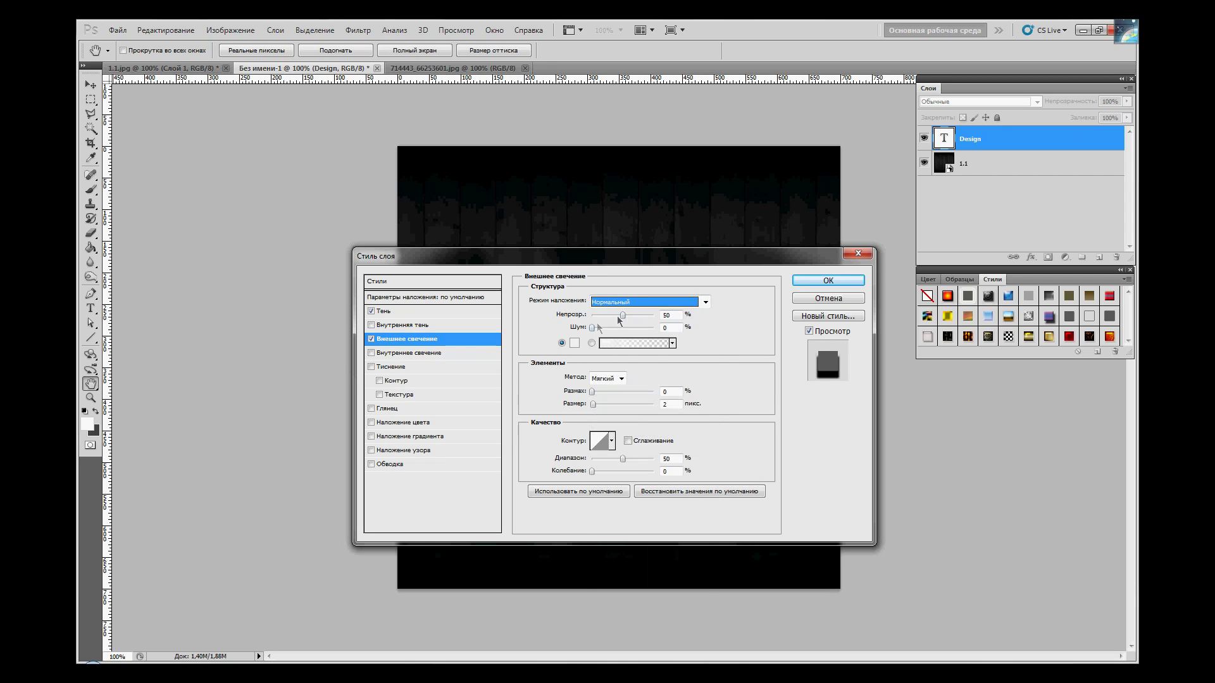
Set the outer glow's colour to 003f66.
click(574, 343)
click(825, 566)
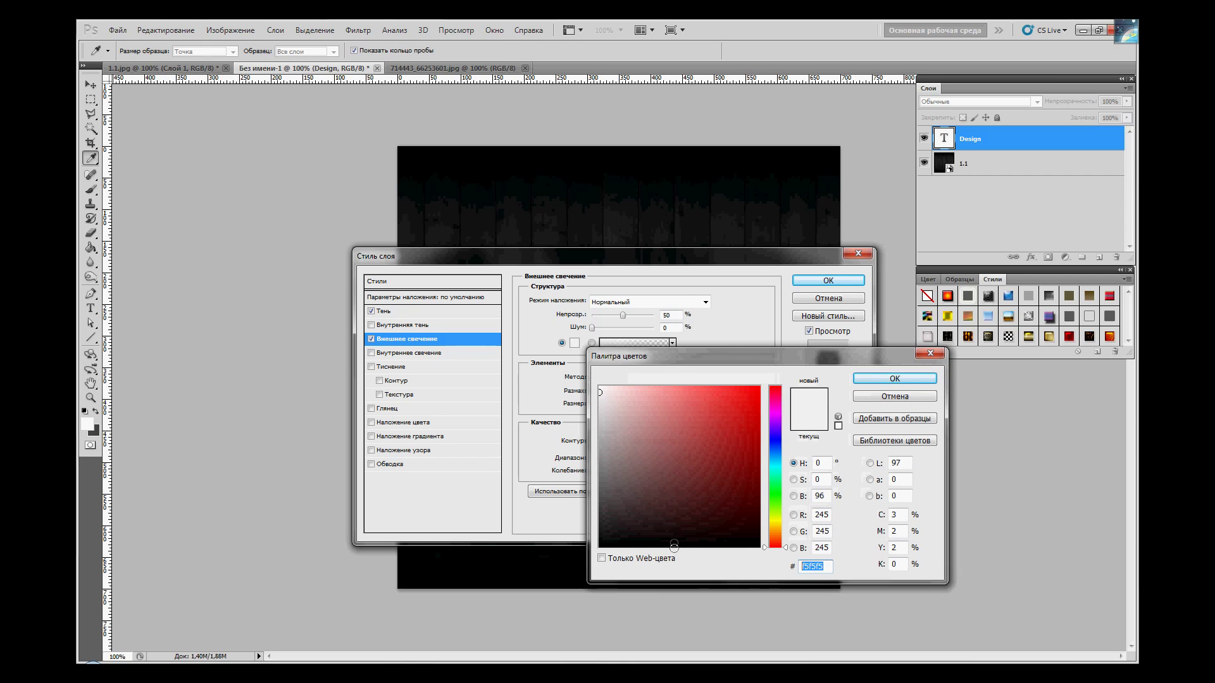
text(003f66)
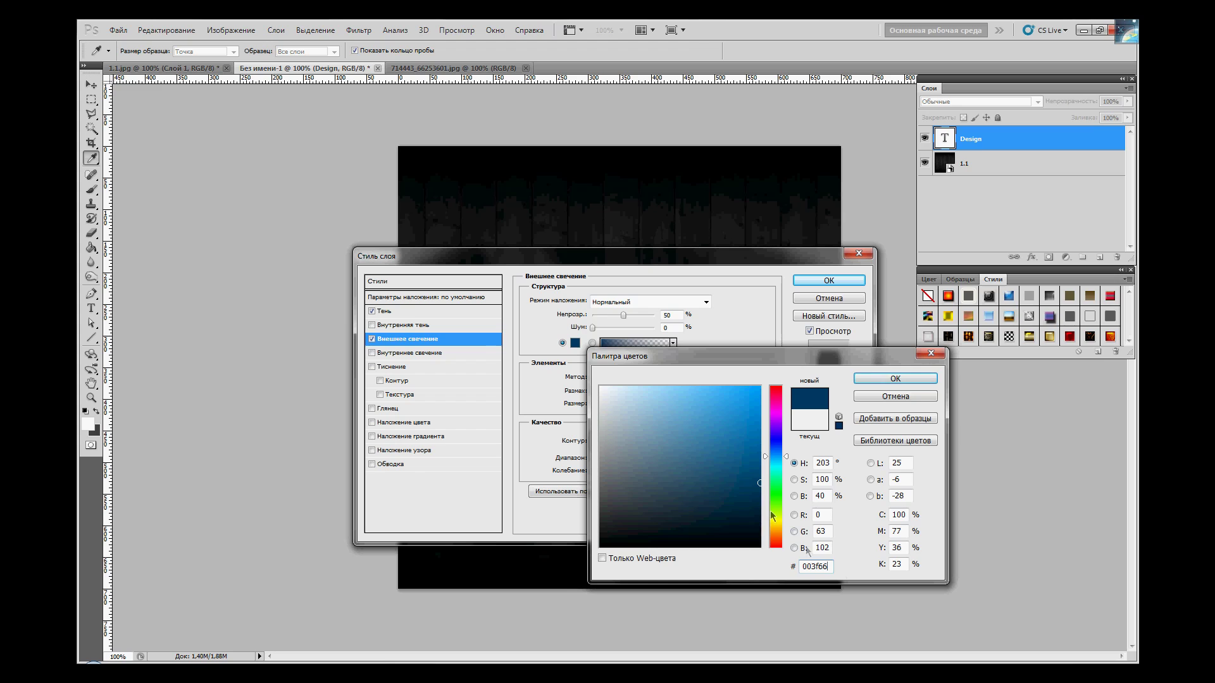
click(886, 380)
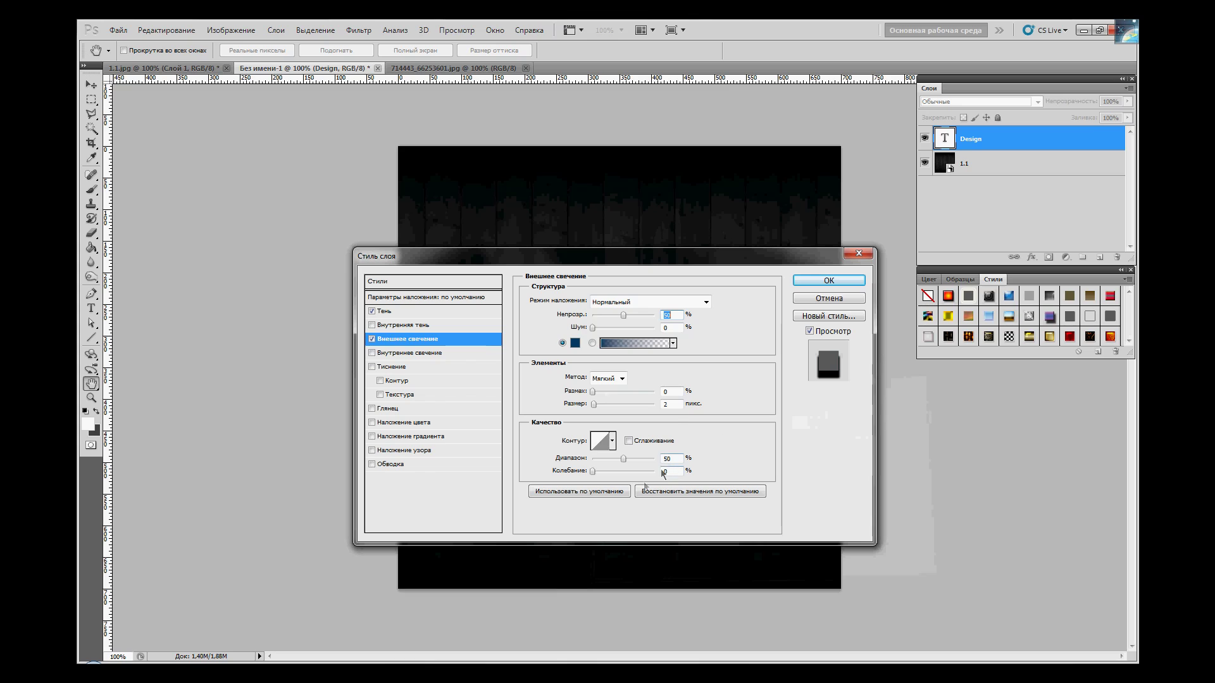
Set the outer glow's size to 12 px and its range to 30%.
double_click(666, 404)
text(12)
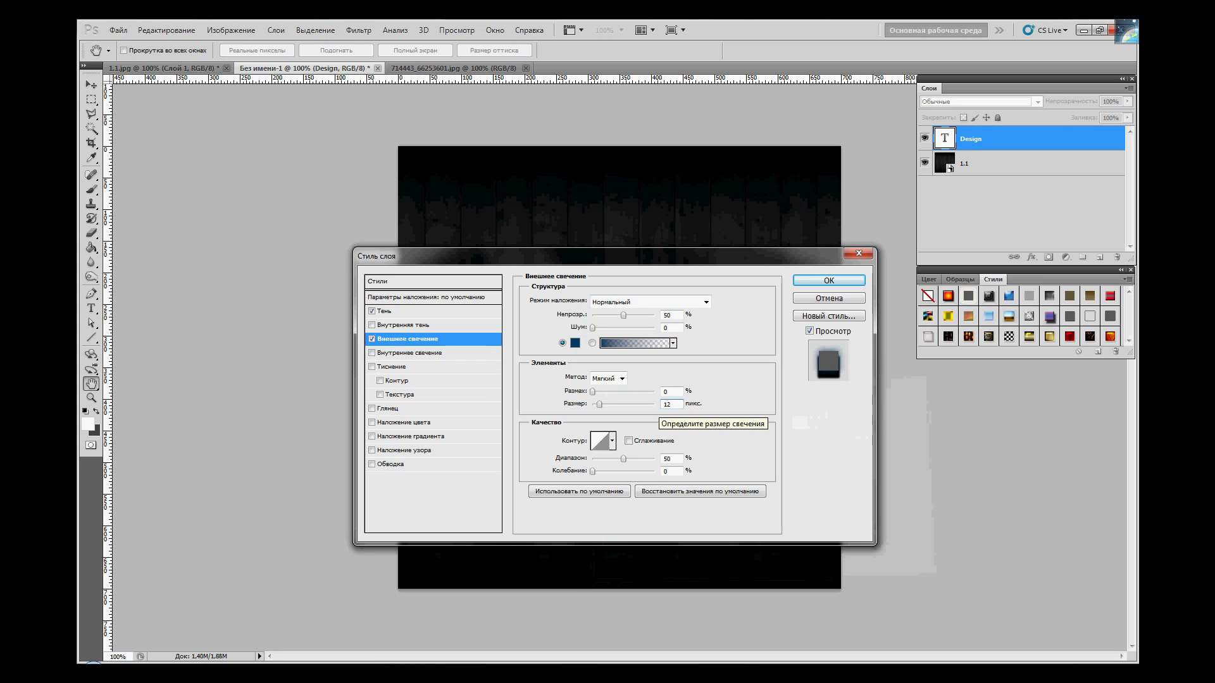
double_click(668, 458)
text(30)
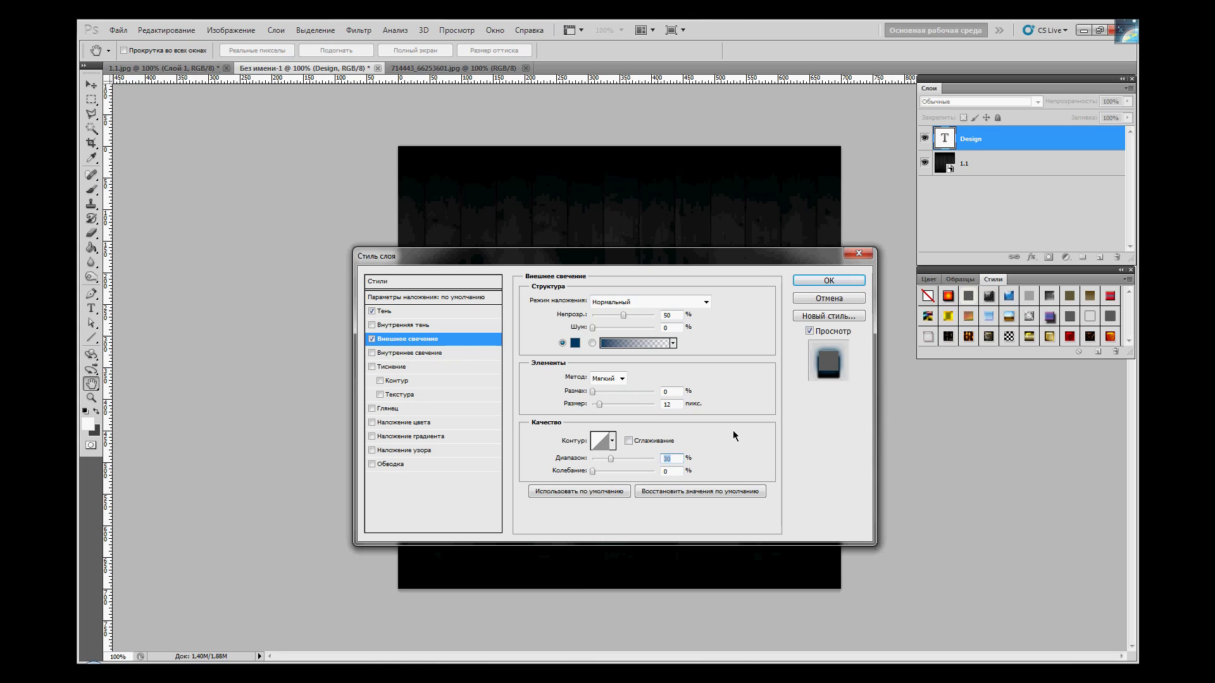
Enable Bevel and Emboss on the Design text with the Outer Bevel style and a depth of 1000%.
click(424, 366)
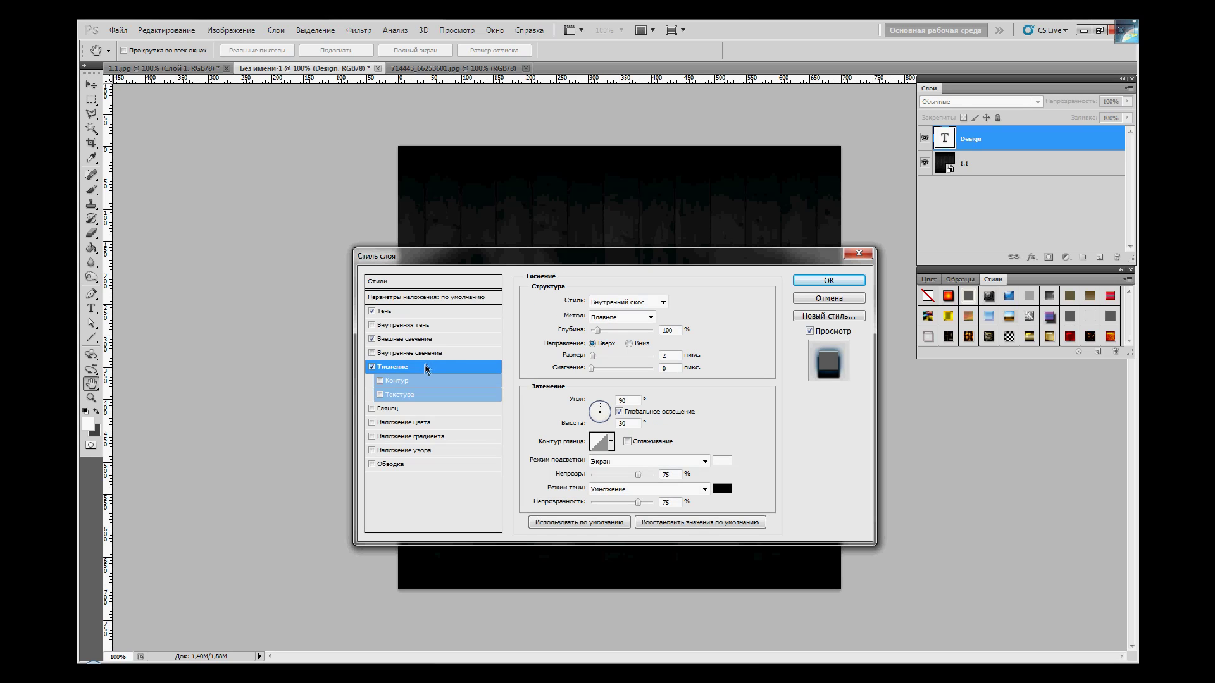
click(604, 304)
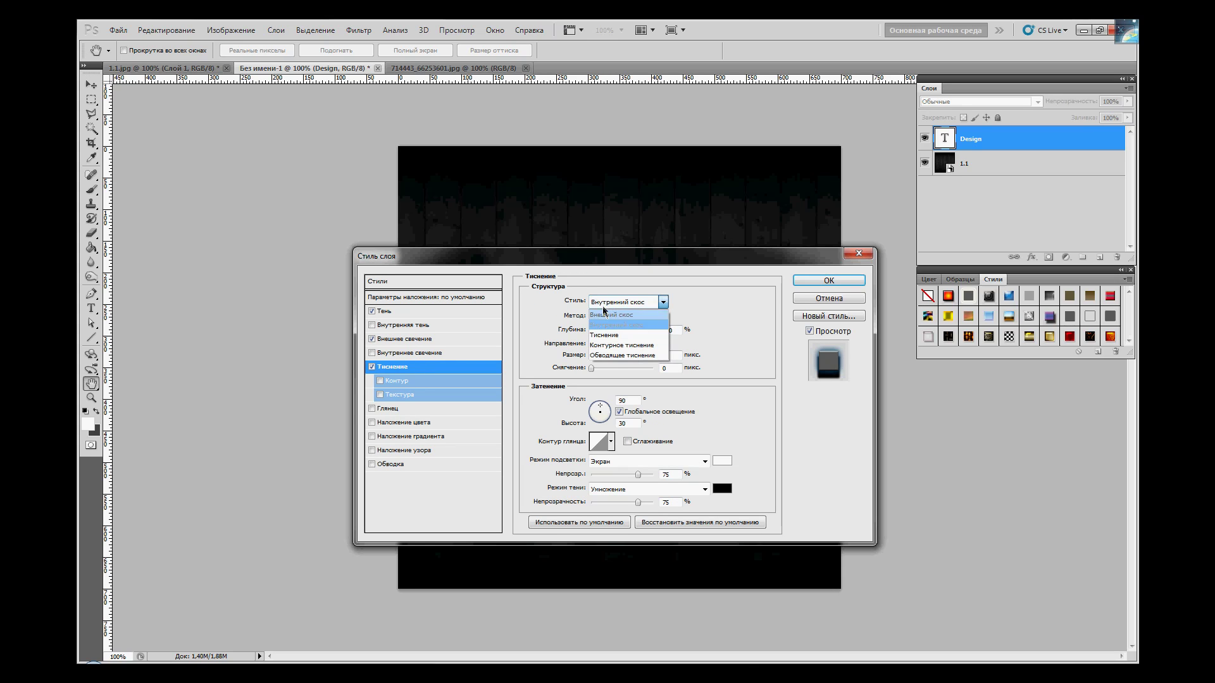
click(606, 314)
drag(598, 333, 729, 344)
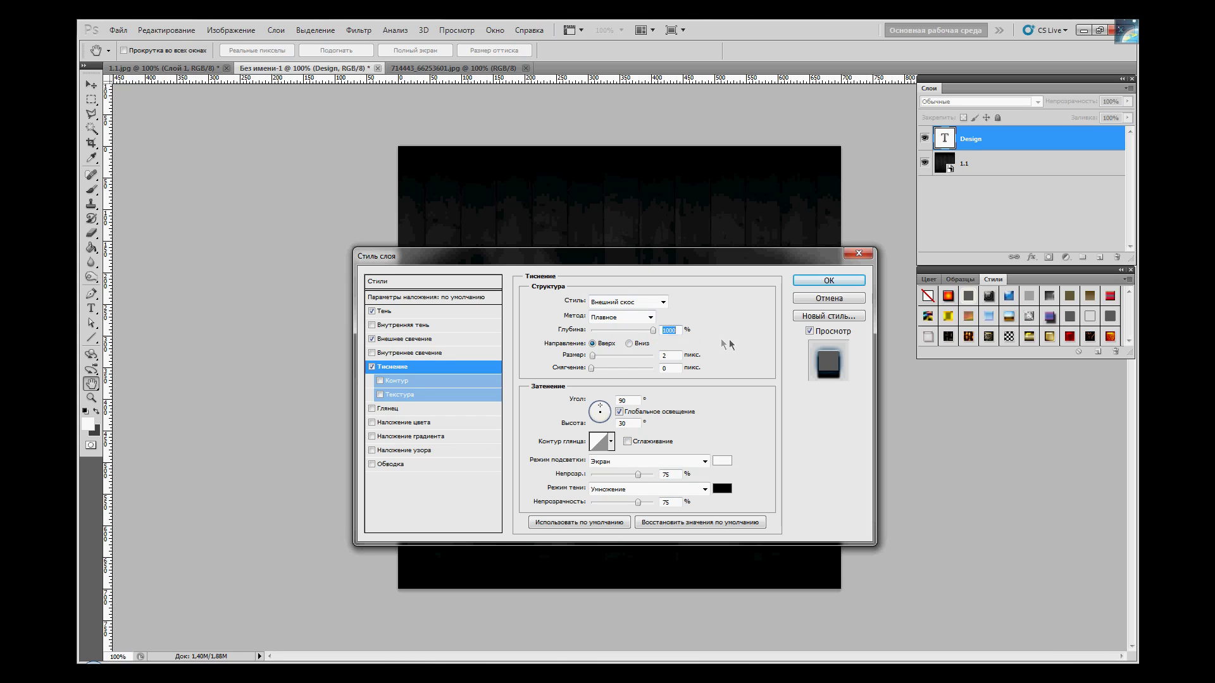
Set the bevel's direction to Up, size to 6 px and altitude to 0°, with an anti-aliased gloss contour.
click(600, 345)
drag(593, 355, 598, 359)
text(0)
Shape a custom gloss contour with a small first peak, a tall middle peak, near-zero dips between and a lowered end point.
click(612, 442)
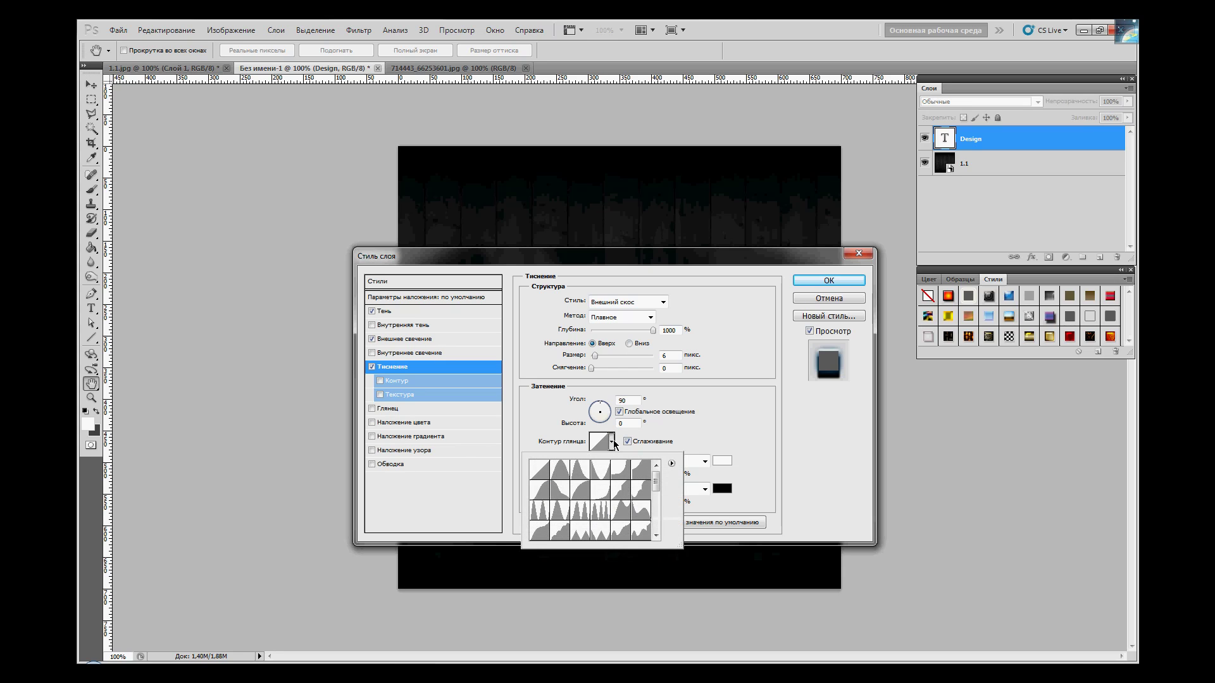
click(599, 442)
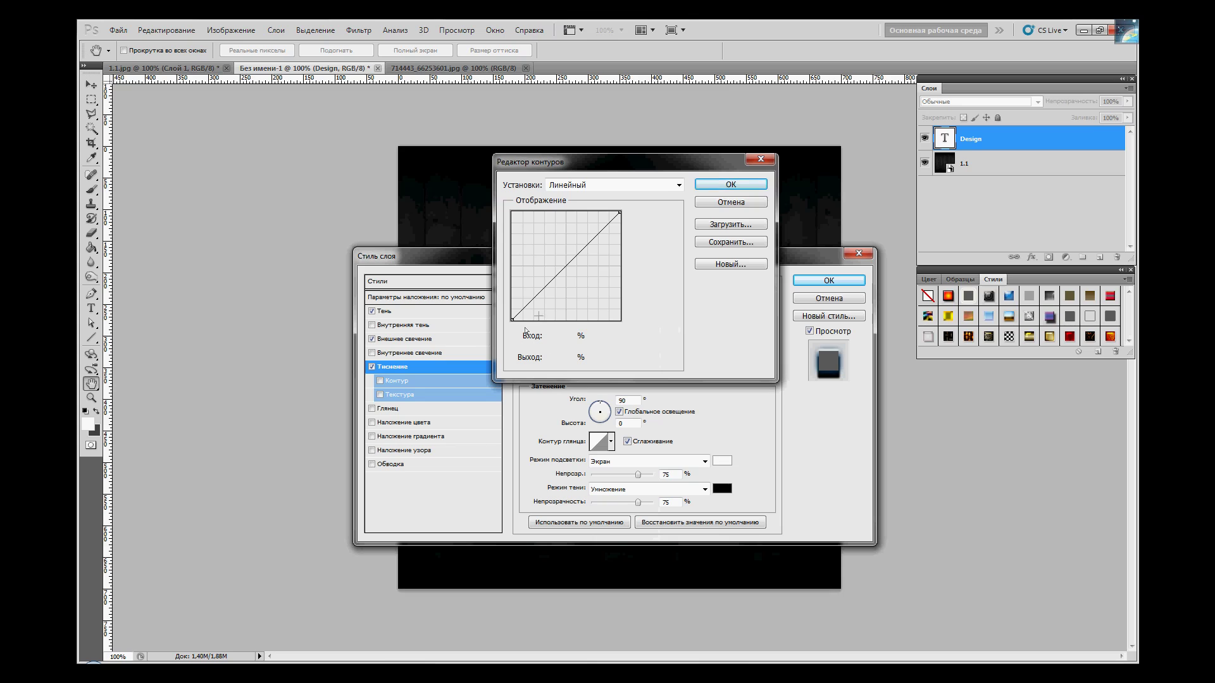
drag(527, 304, 588, 318)
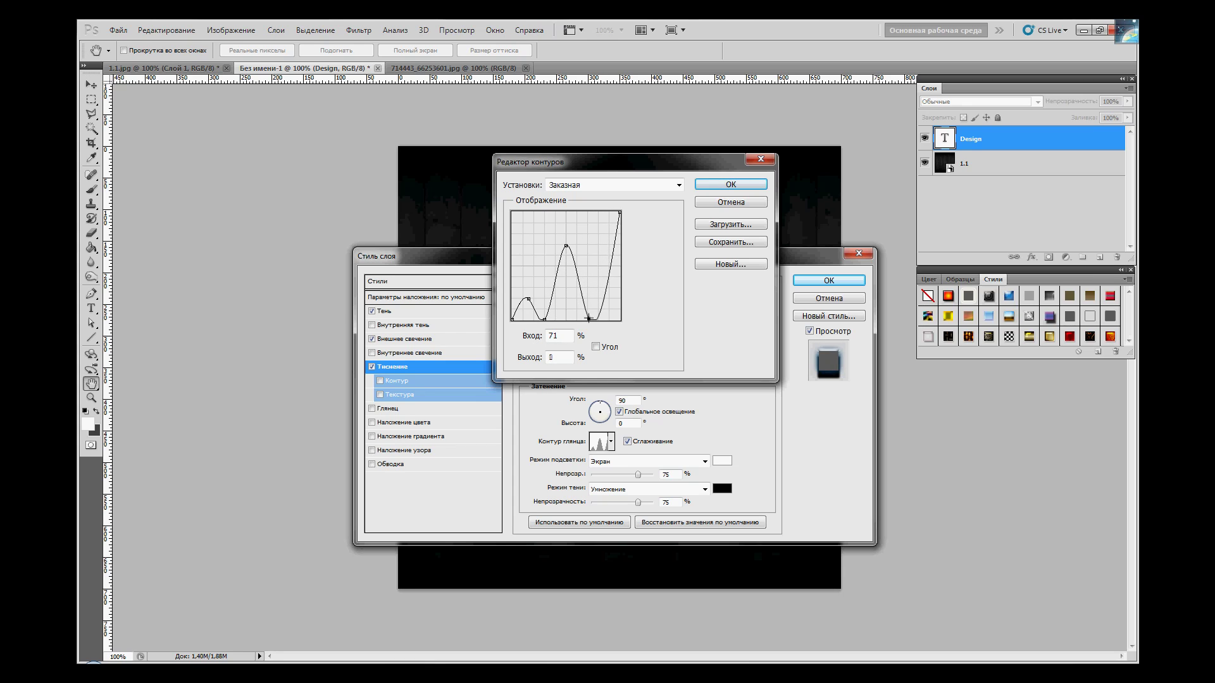
drag(617, 213, 623, 286)
click(731, 188)
Set the bevel's highlight and shadow both to Normal blend mode at 100% opacity.
drag(636, 479, 667, 506)
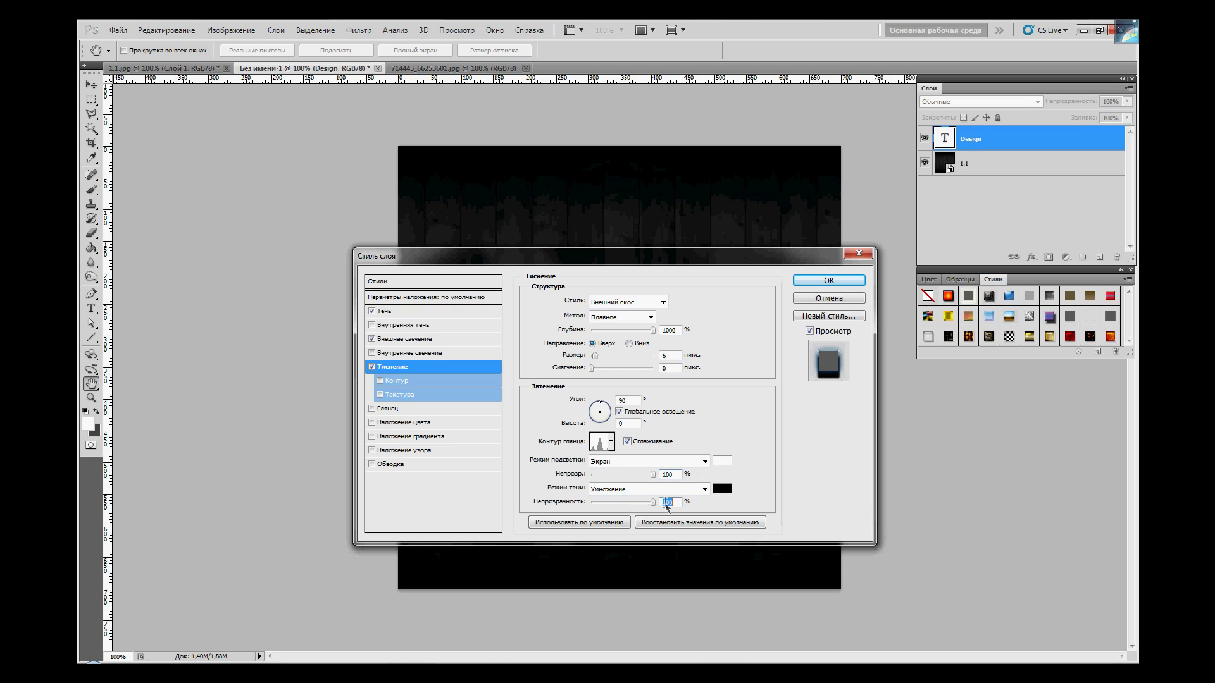
click(622, 462)
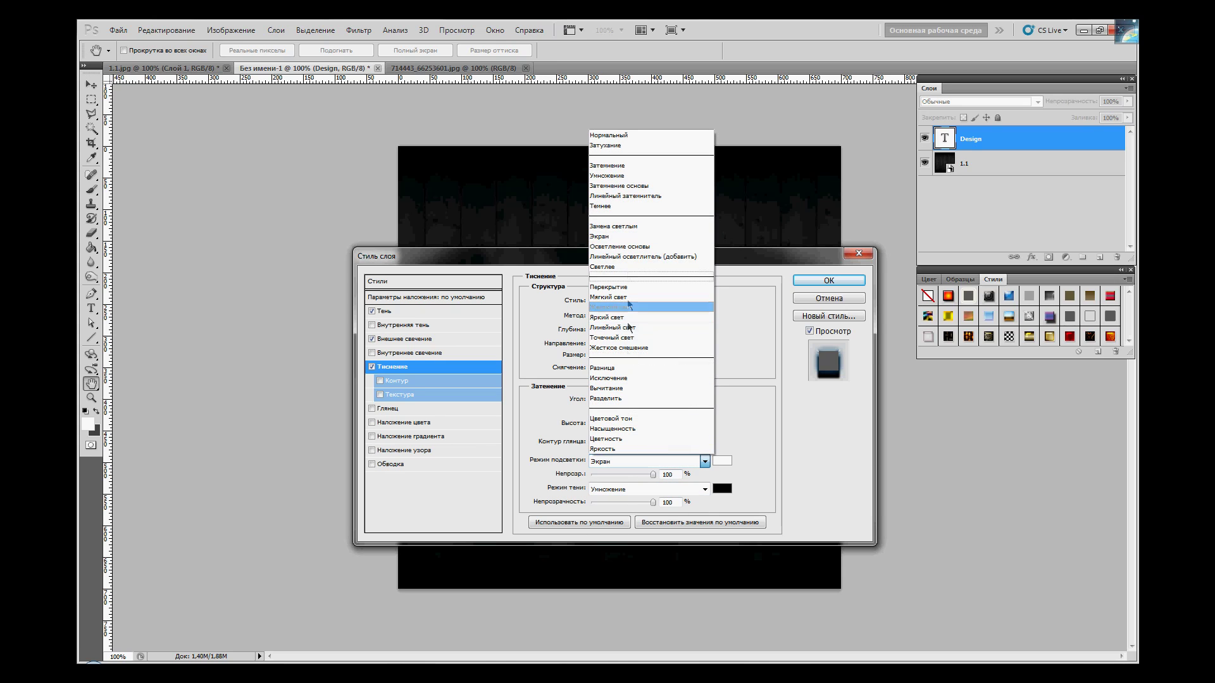
click(610, 135)
click(630, 487)
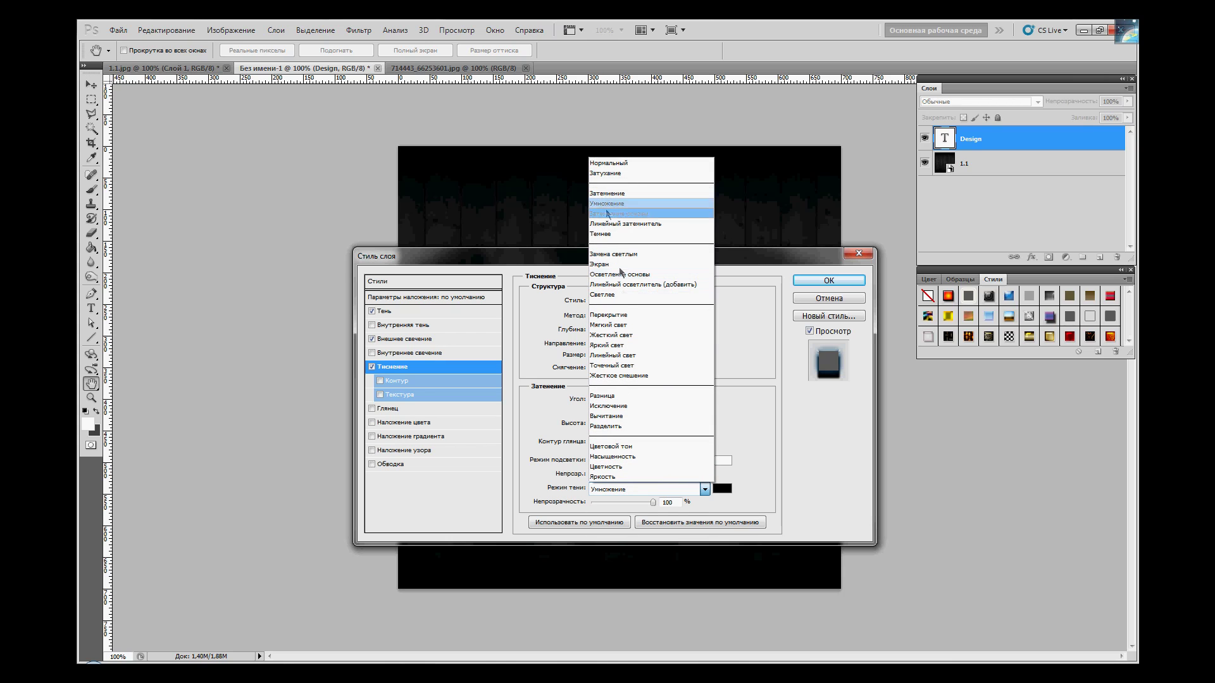
click(605, 163)
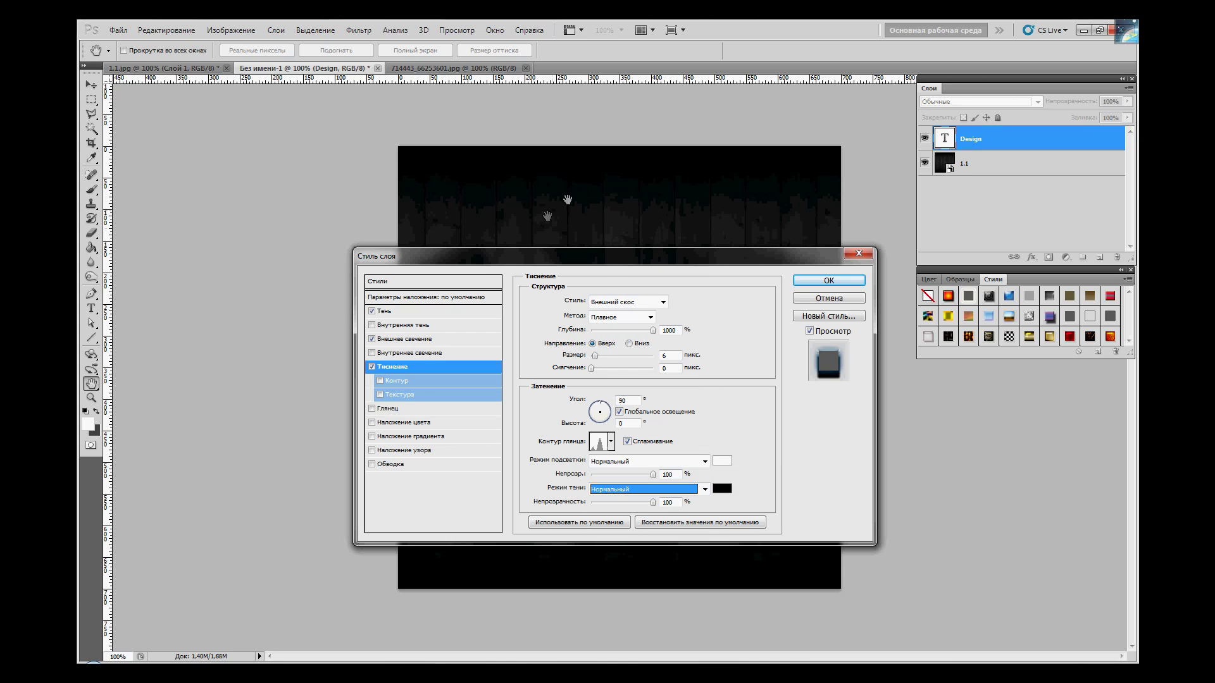
Enable a colour overlay on the Design text with Color Burn blend mode and the colour b7eaff.
click(403, 423)
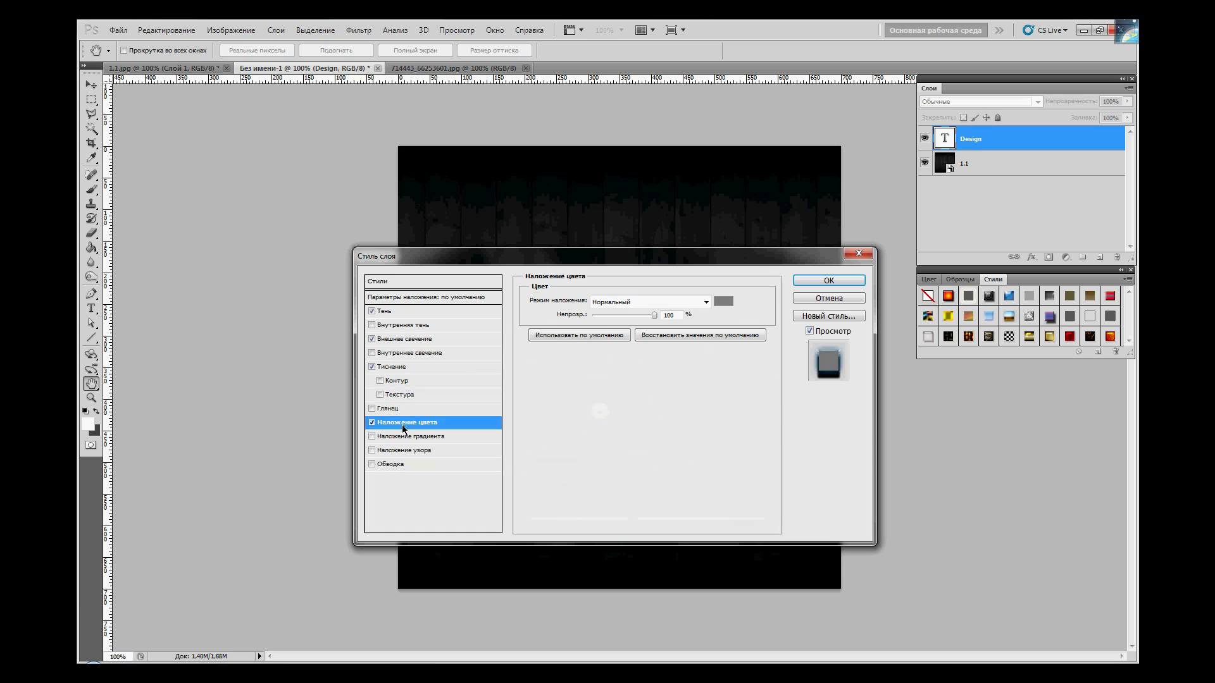
click(662, 302)
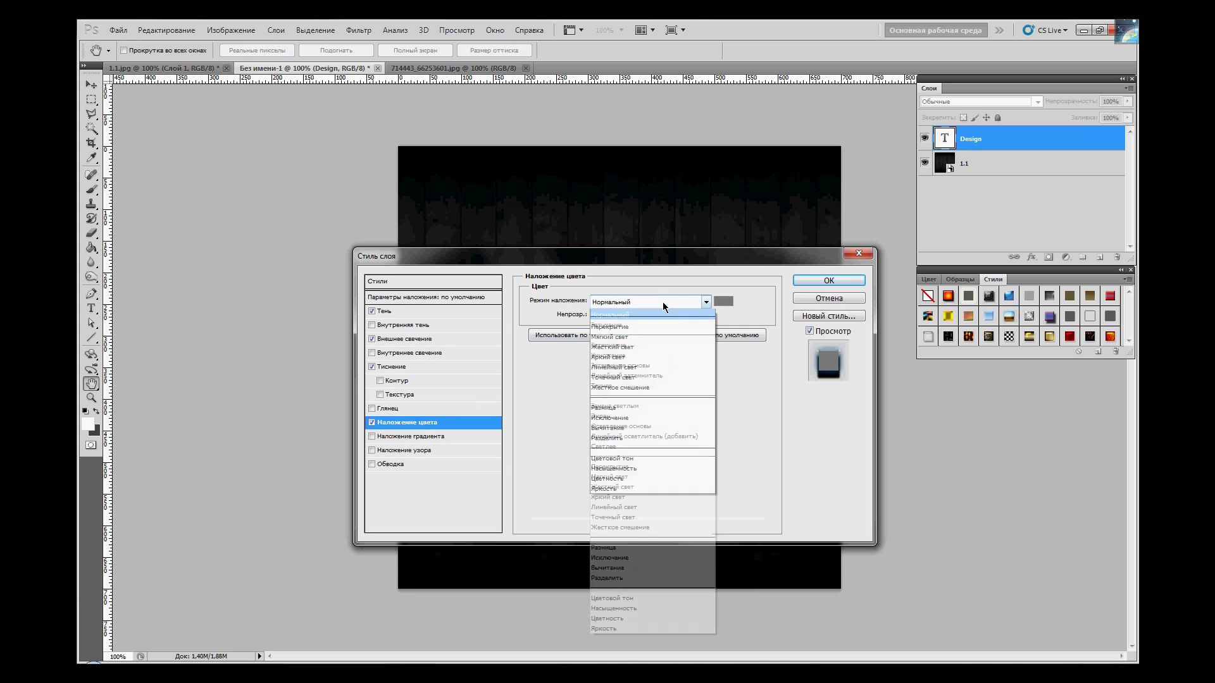
click(622, 366)
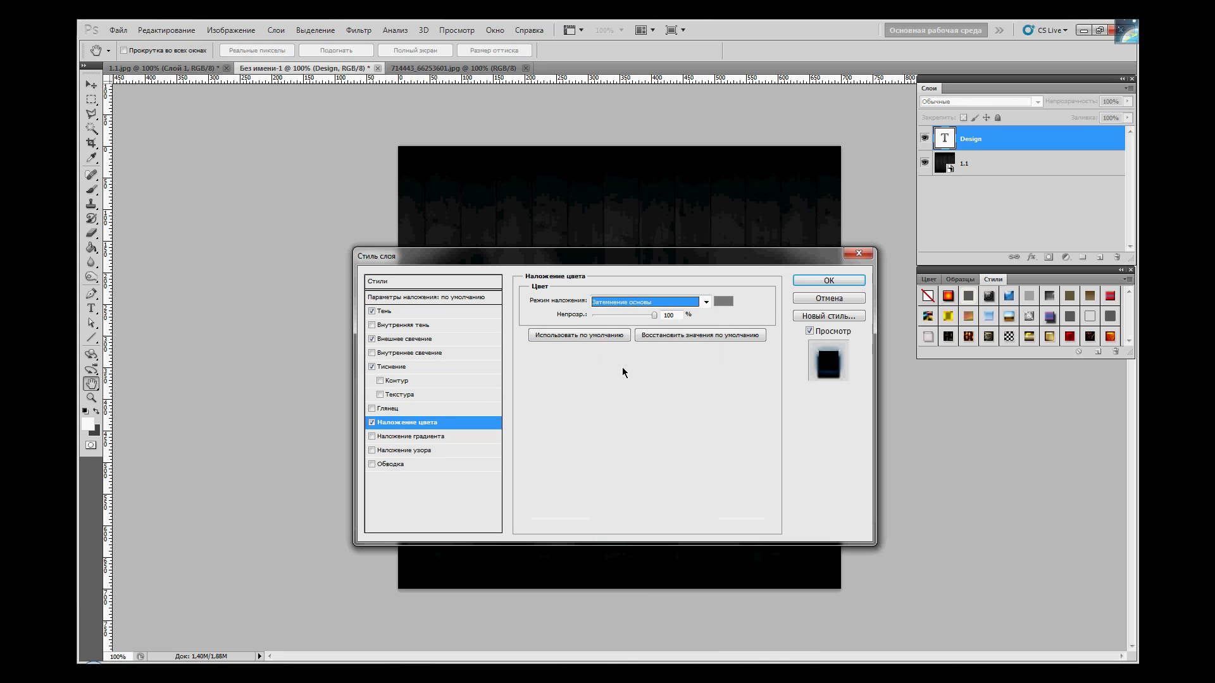
click(723, 301)
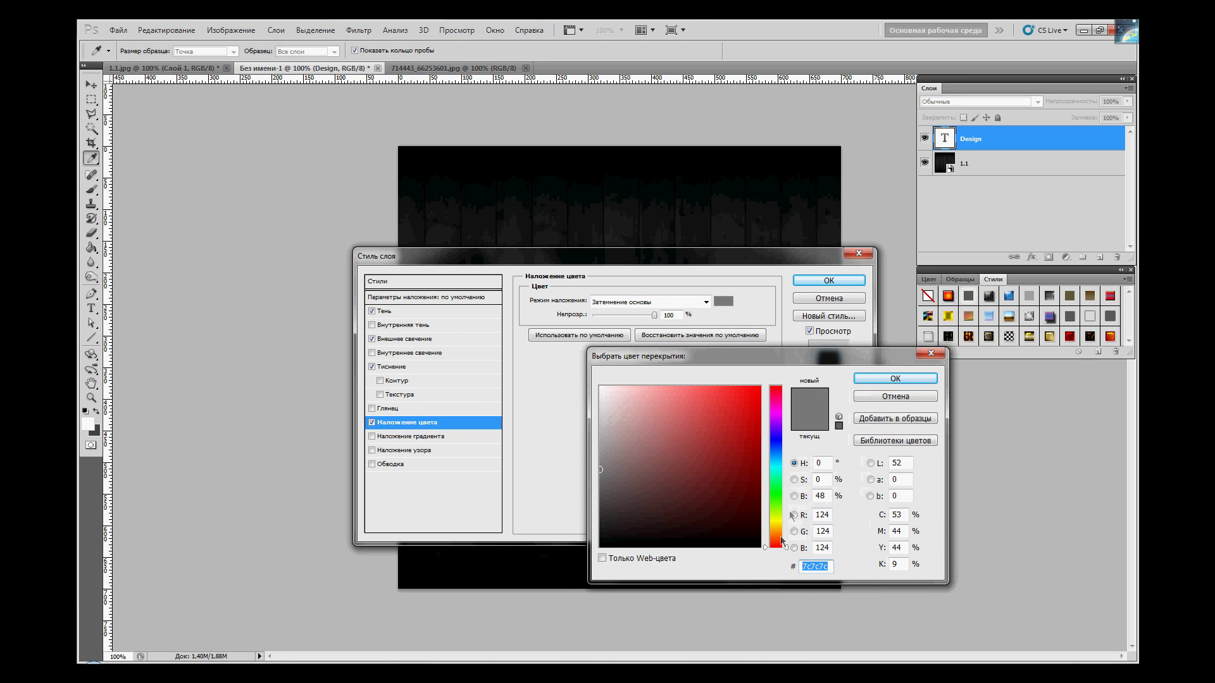
text(b7)
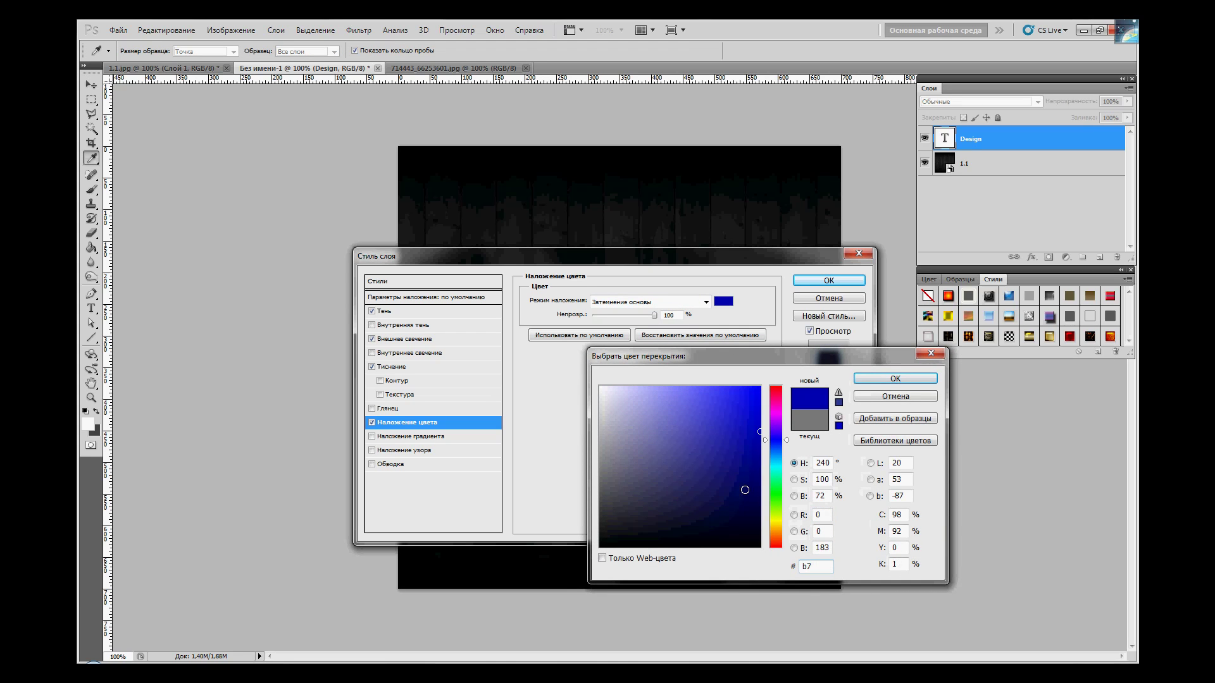
text(eaff)
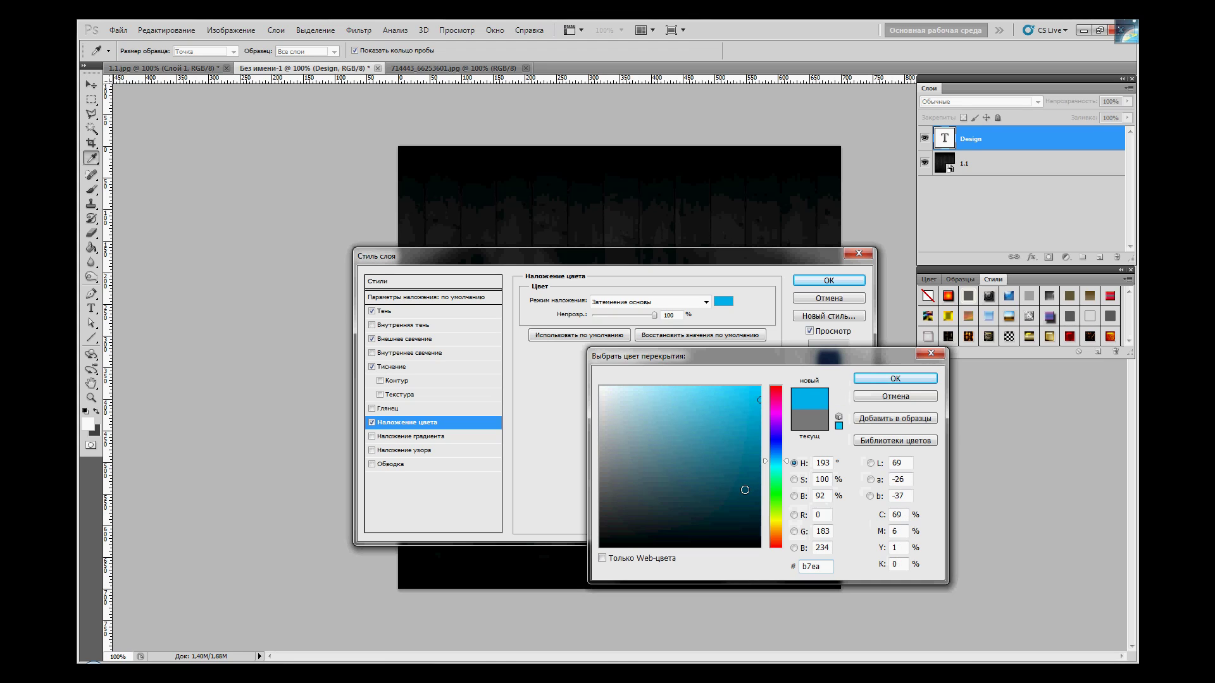
click(865, 378)
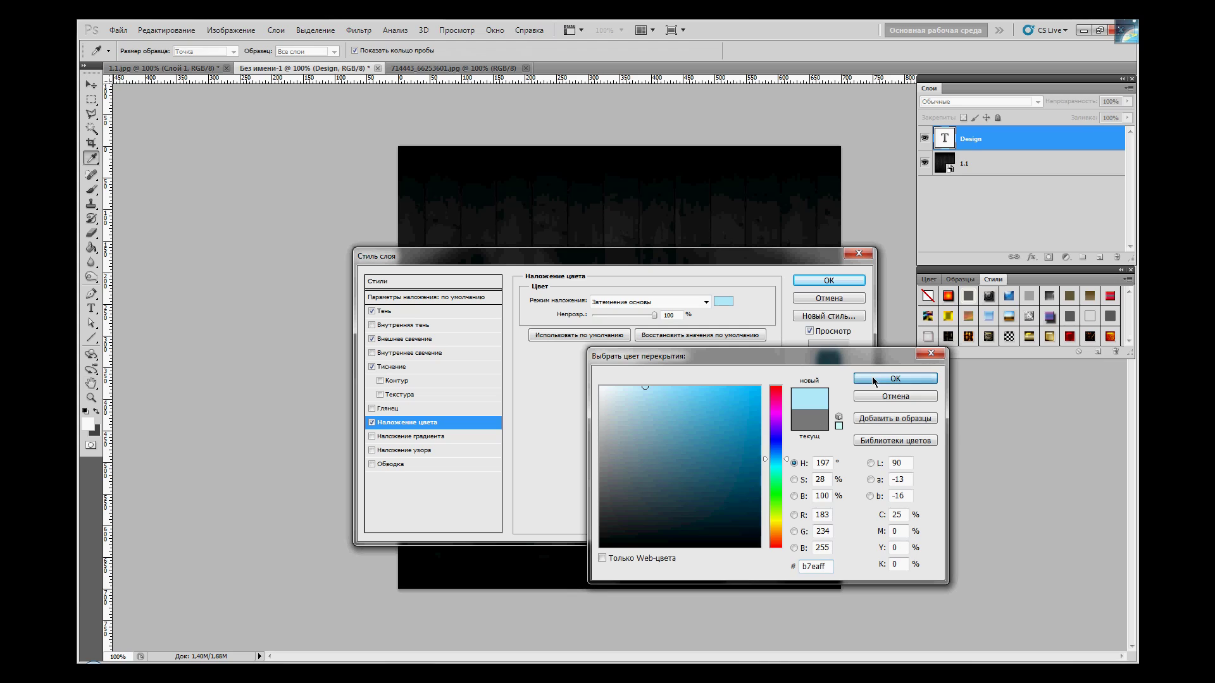
Enable a gradient overlay in Overlay blend mode and add a colour stop at 50% to its gradient.
click(420, 438)
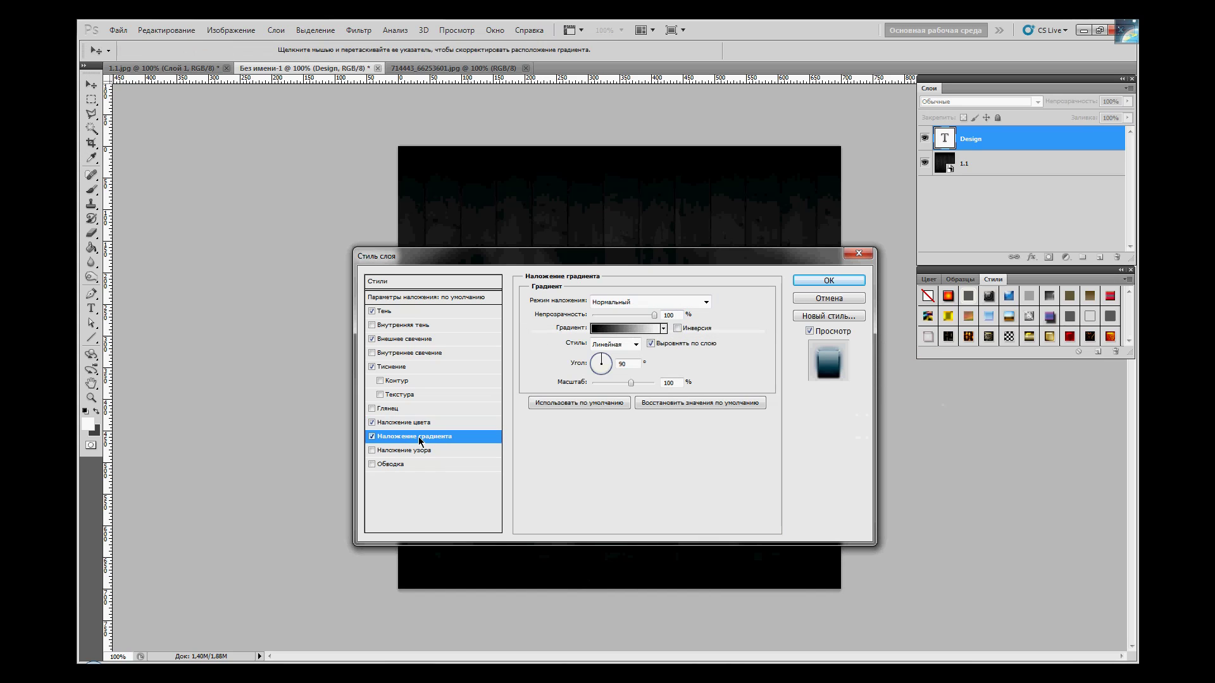
click(634, 300)
click(618, 467)
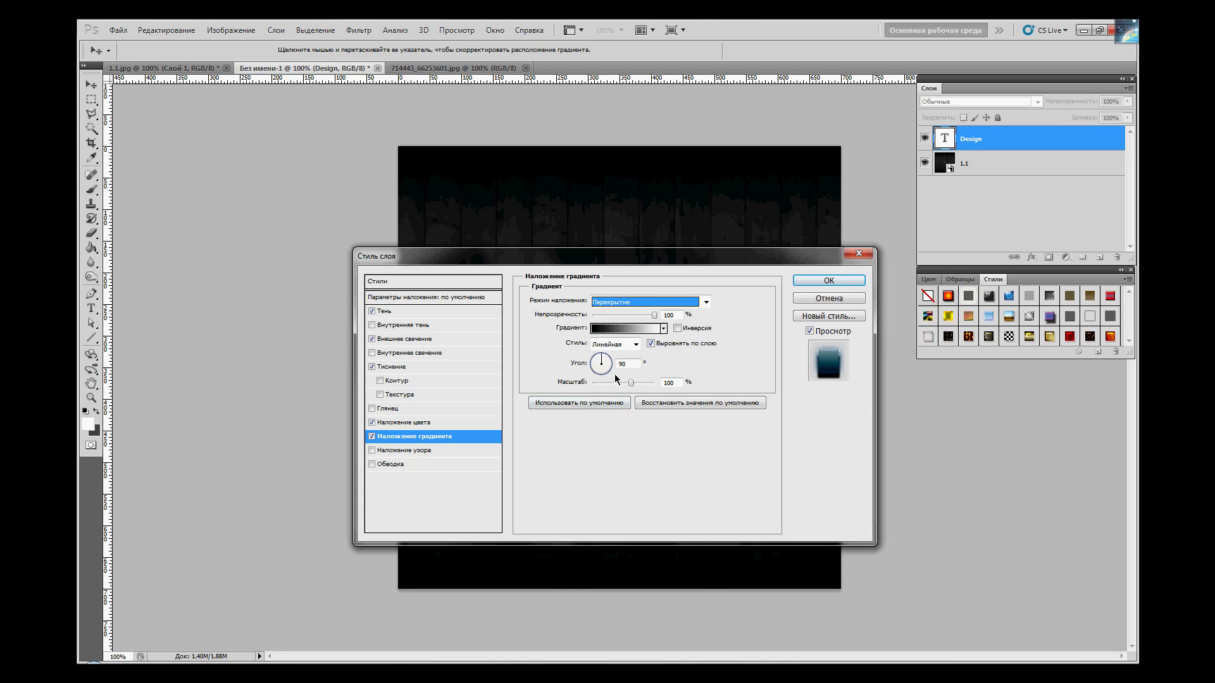
click(614, 330)
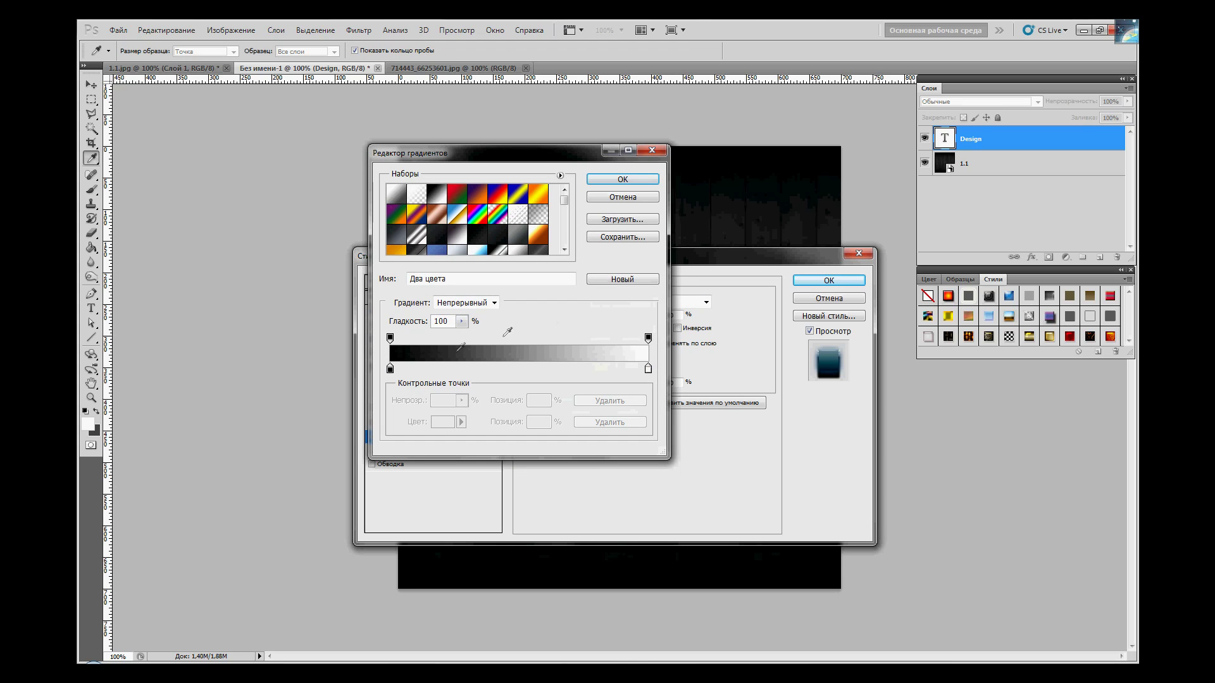
drag(511, 371, 519, 371)
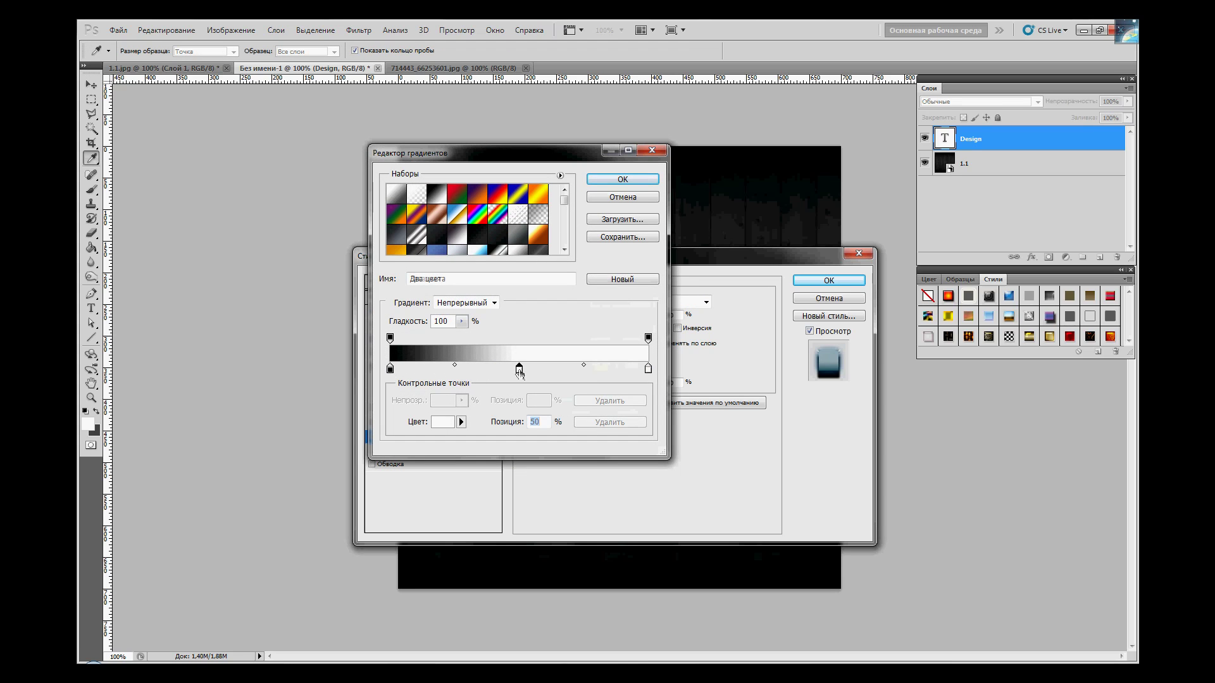
Set the gradient's starting colour stop at 0% to 19283c.
double_click(390, 369)
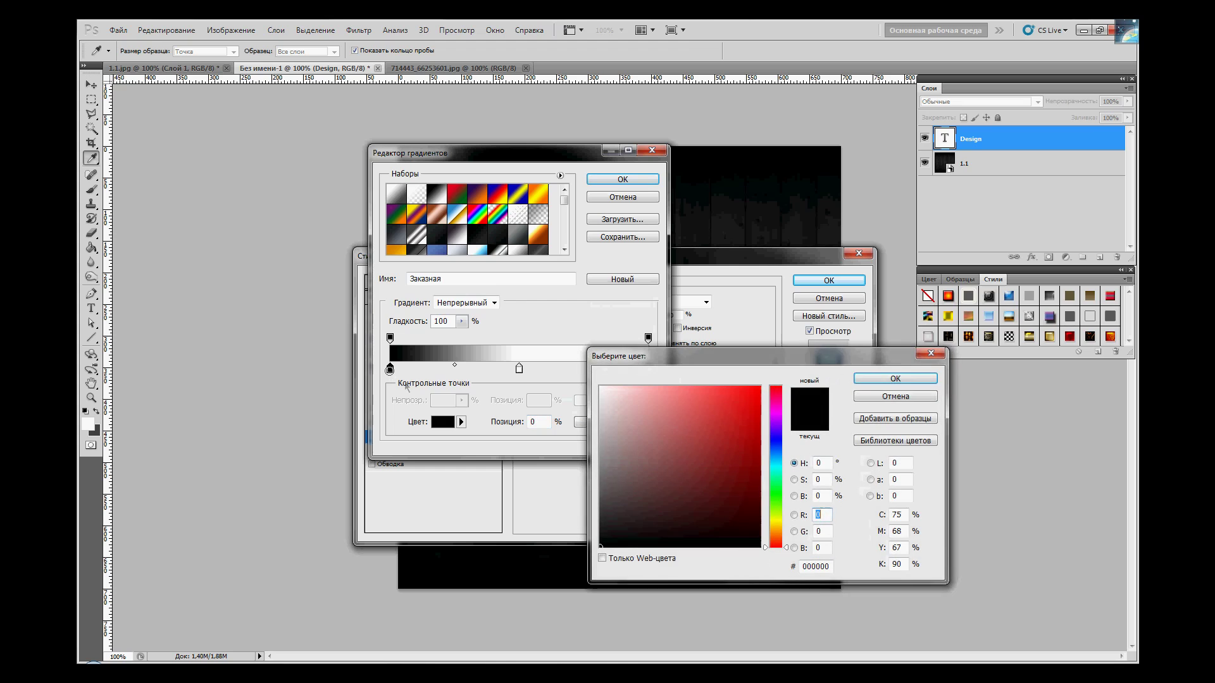
click(829, 566)
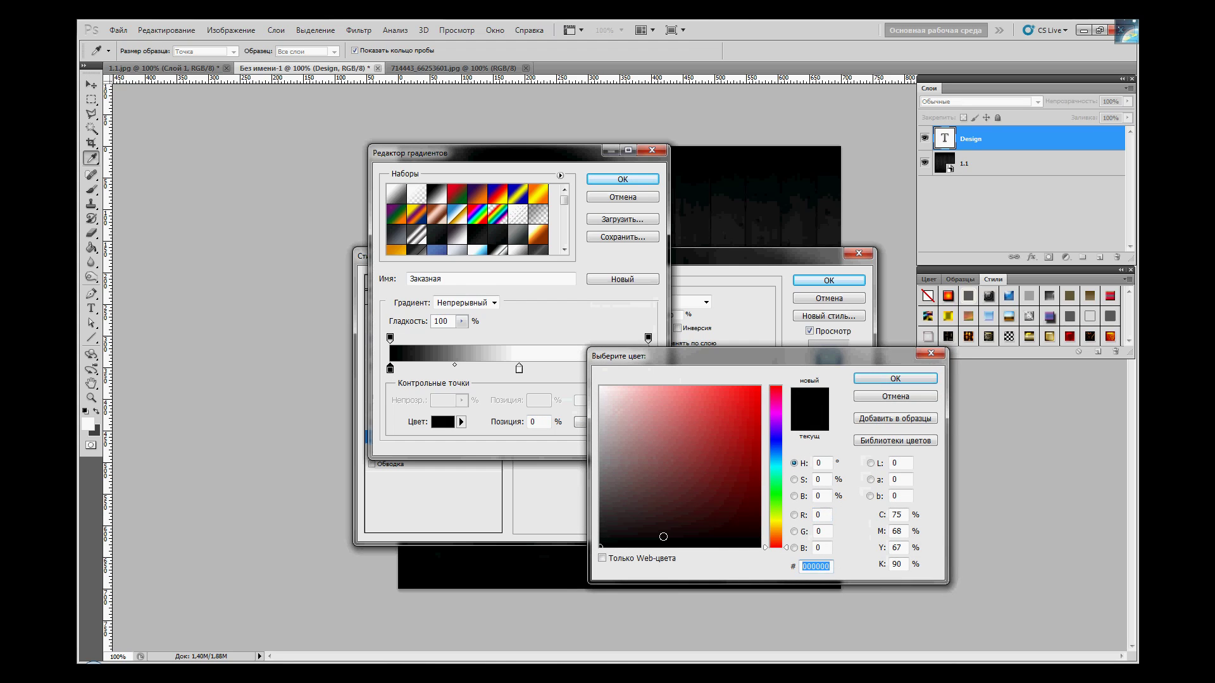
text(19283c)
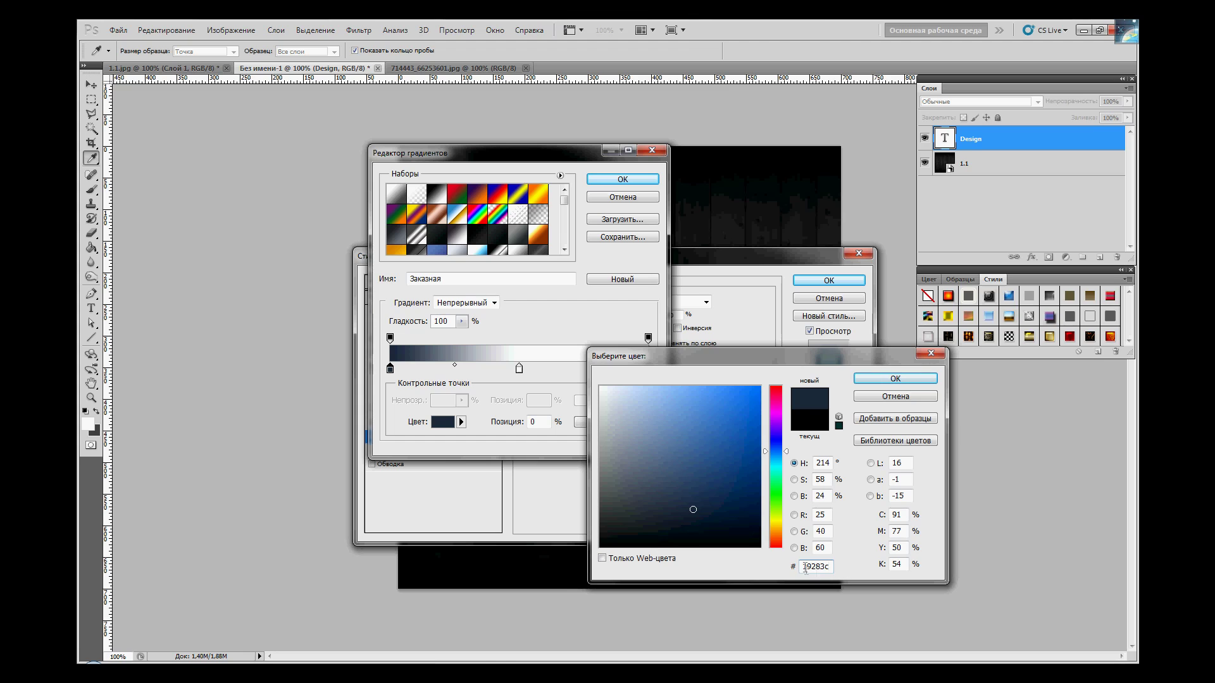
drag(805, 568, 836, 570)
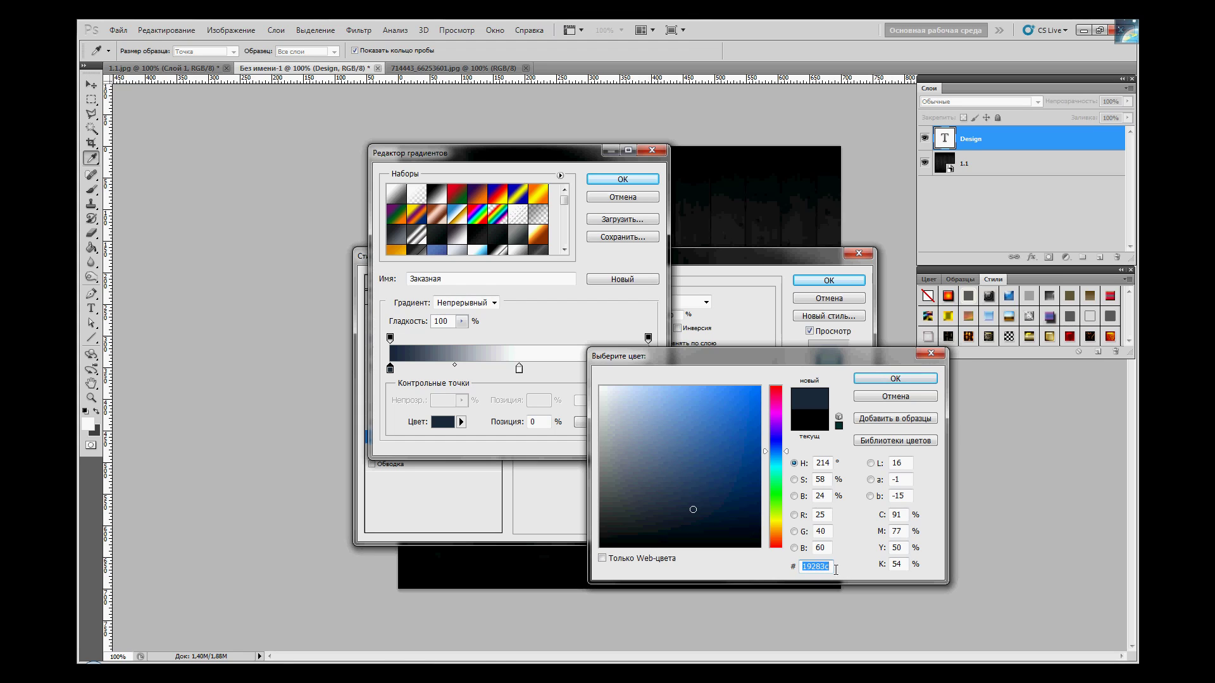
click(885, 378)
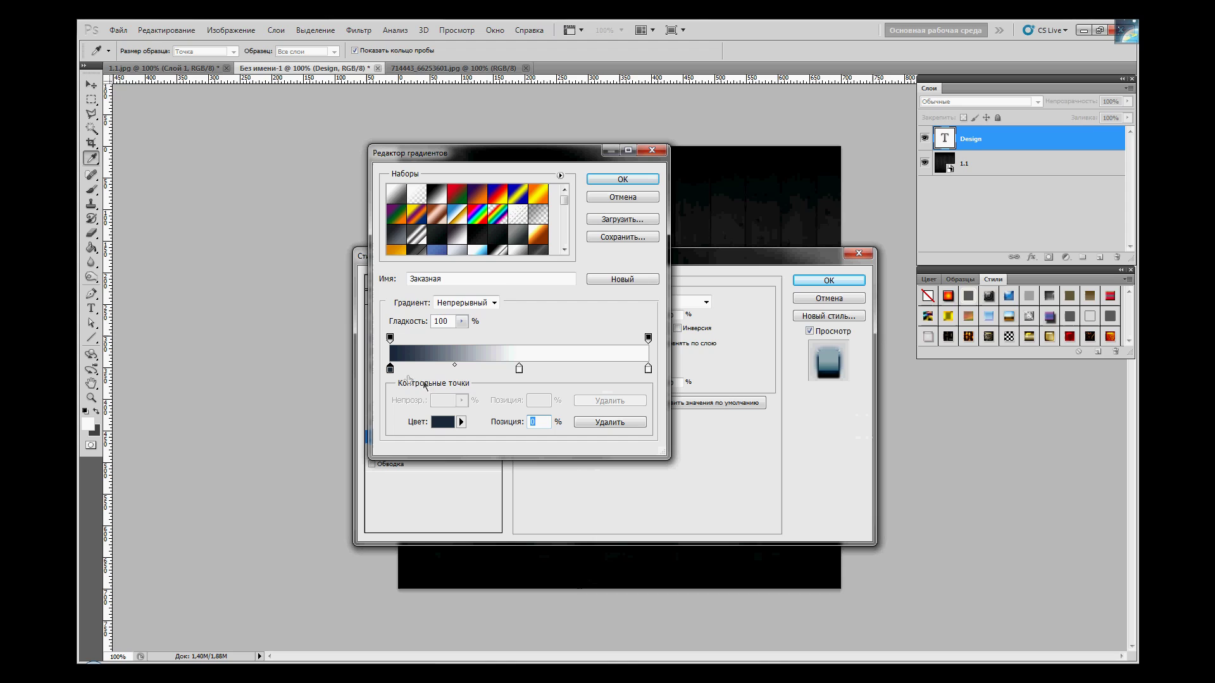
Copy the starting stop's colour code 19283c and apply it to the gradient's end stop at 100%.
click(443, 421)
double_click(823, 567)
right_click(809, 564)
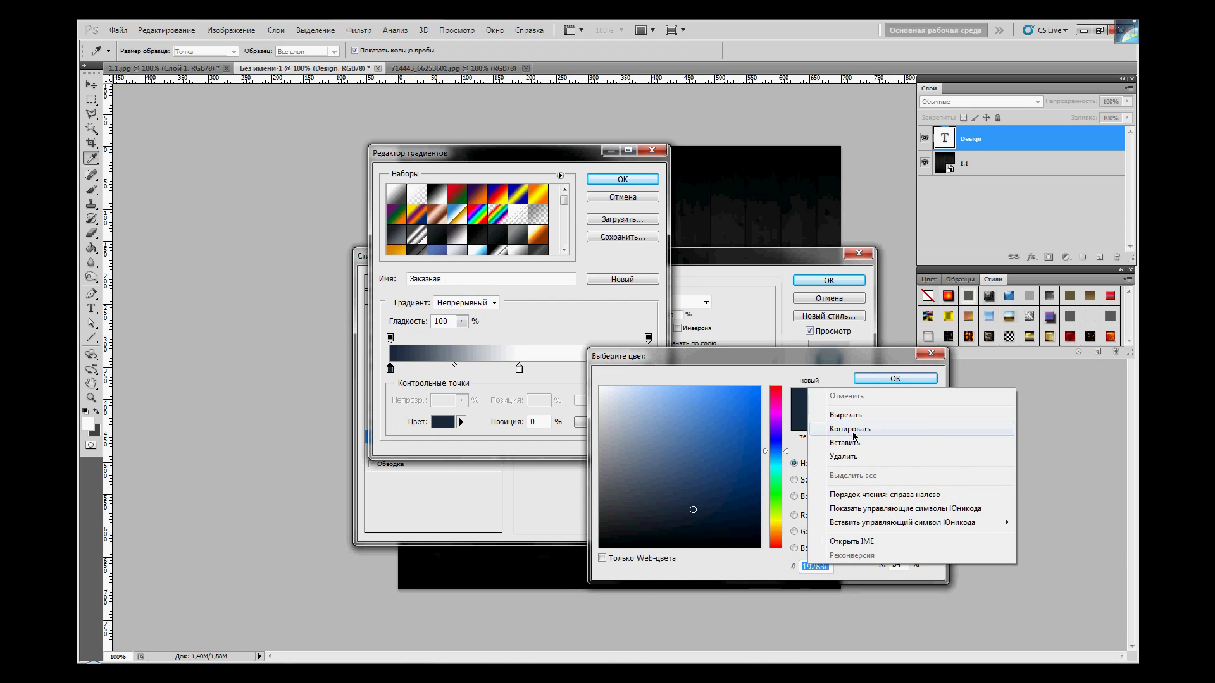
click(852, 435)
click(895, 378)
click(648, 368)
click(447, 422)
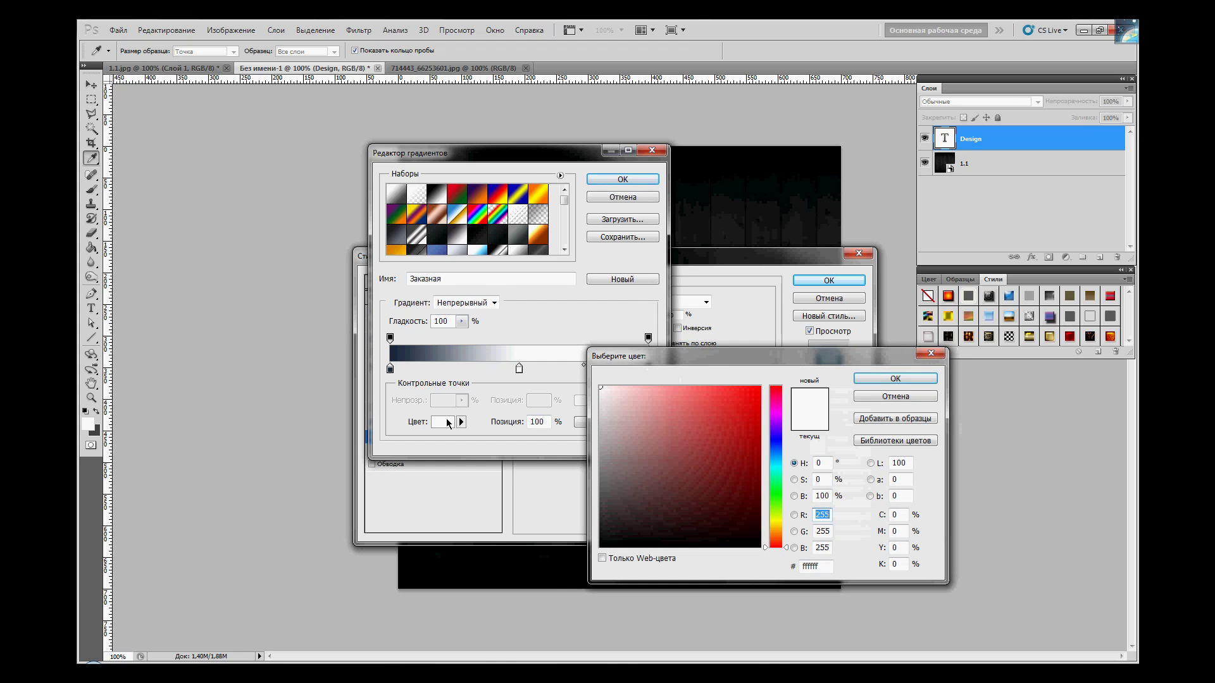
click(811, 566)
right_click(807, 564)
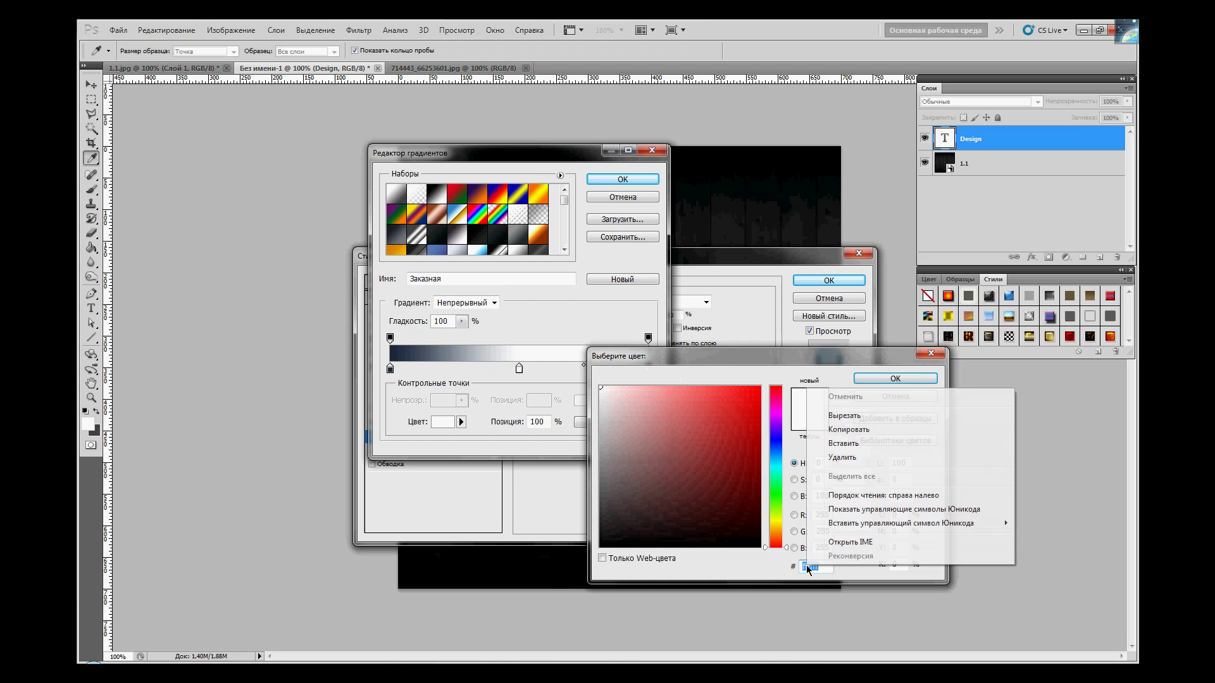
click(844, 444)
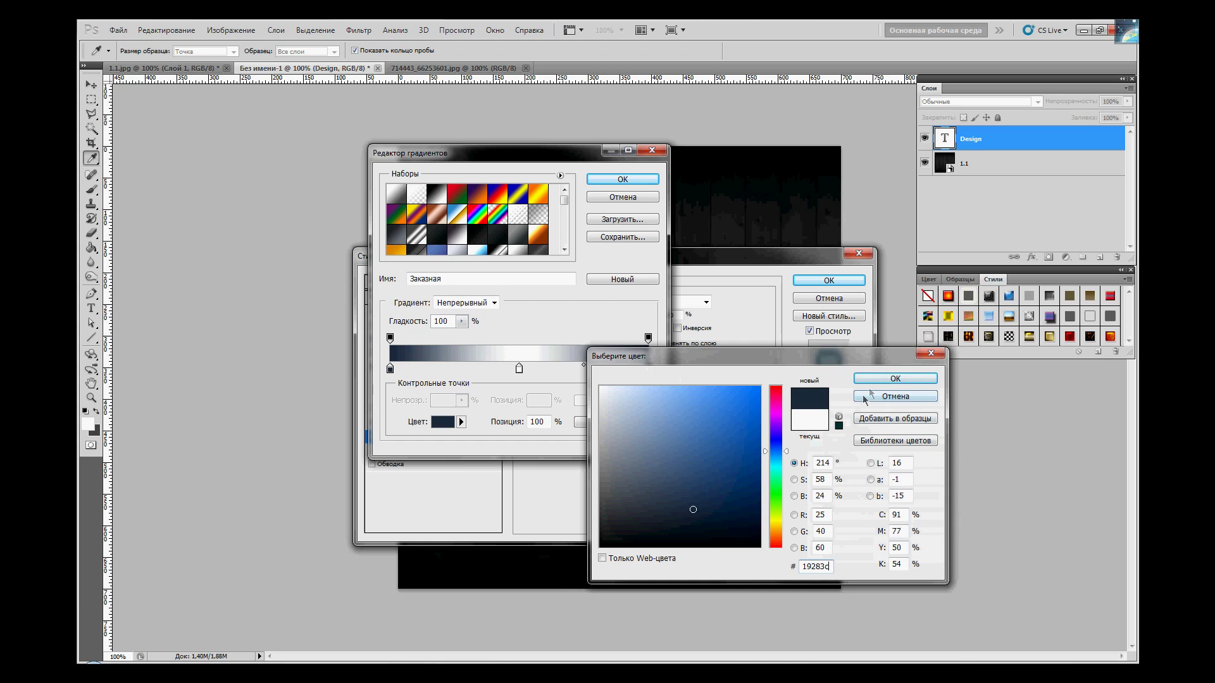
click(874, 380)
Set the gradient's middle stop at 50% to 9dc4cc and accept the edited gradient.
click(519, 369)
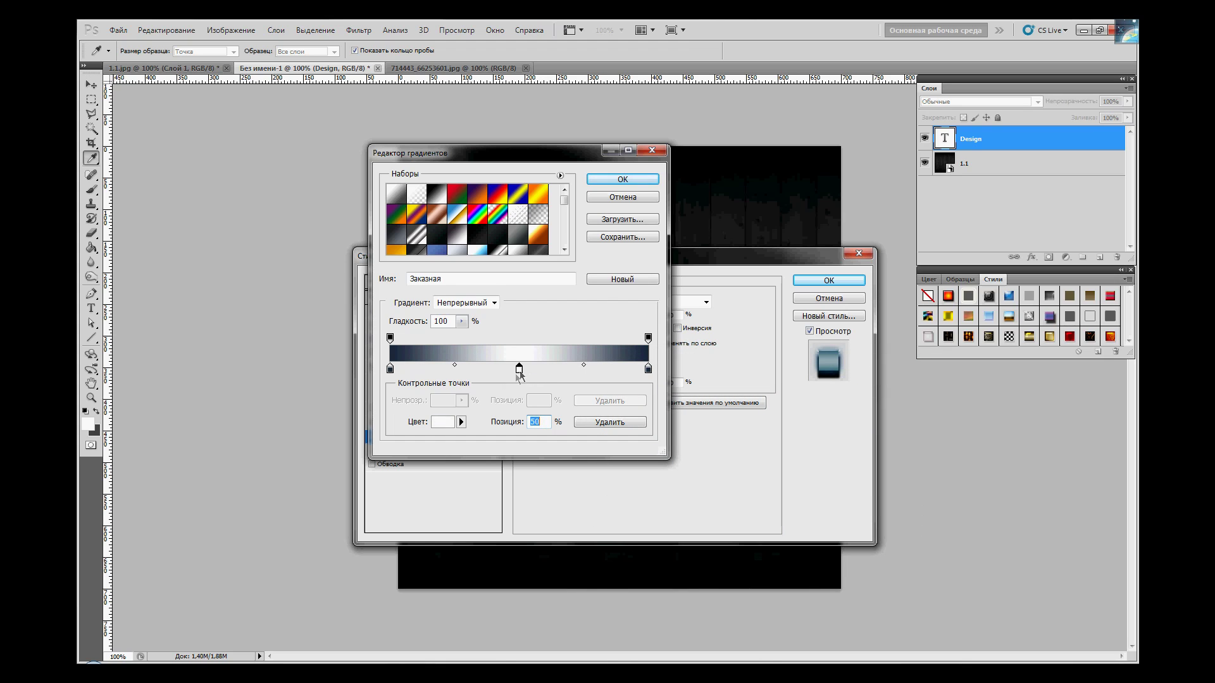
click(443, 421)
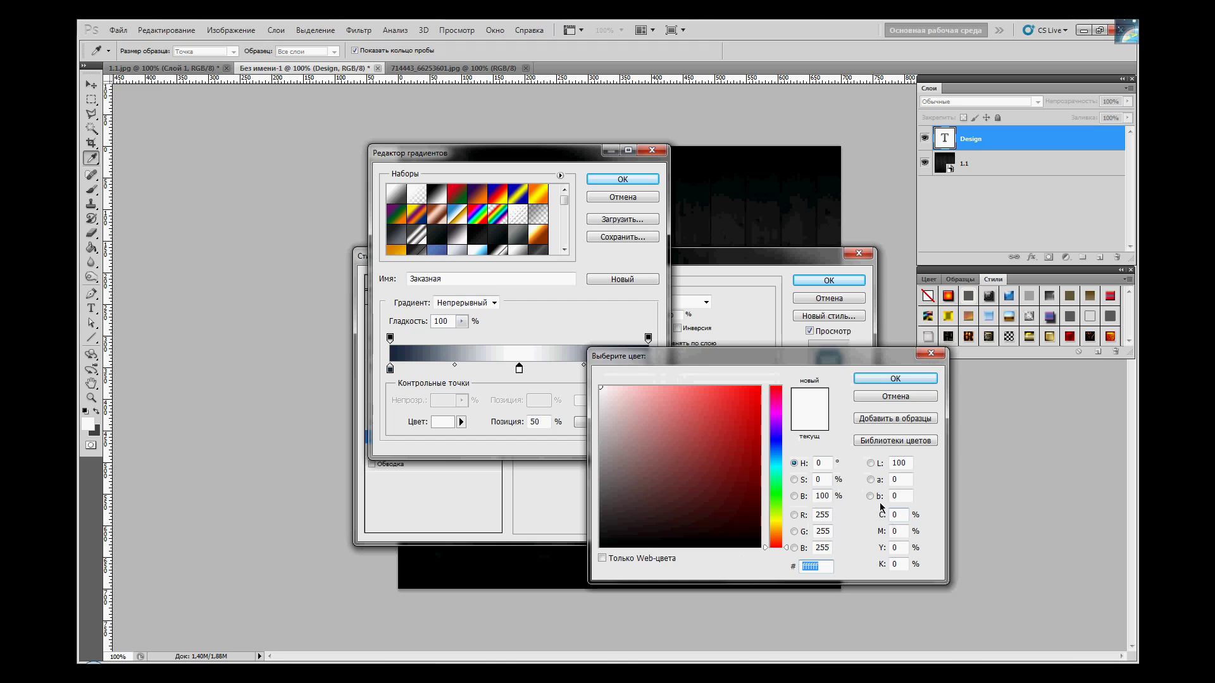
text(9dc4cc)
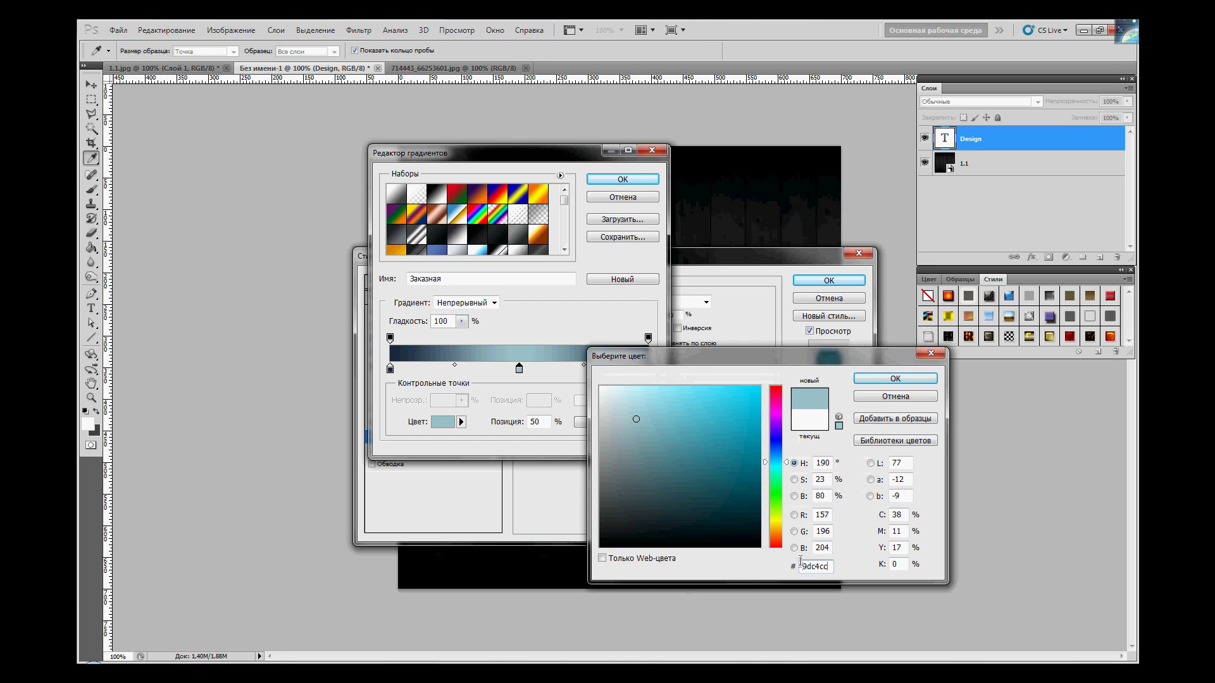
click(895, 379)
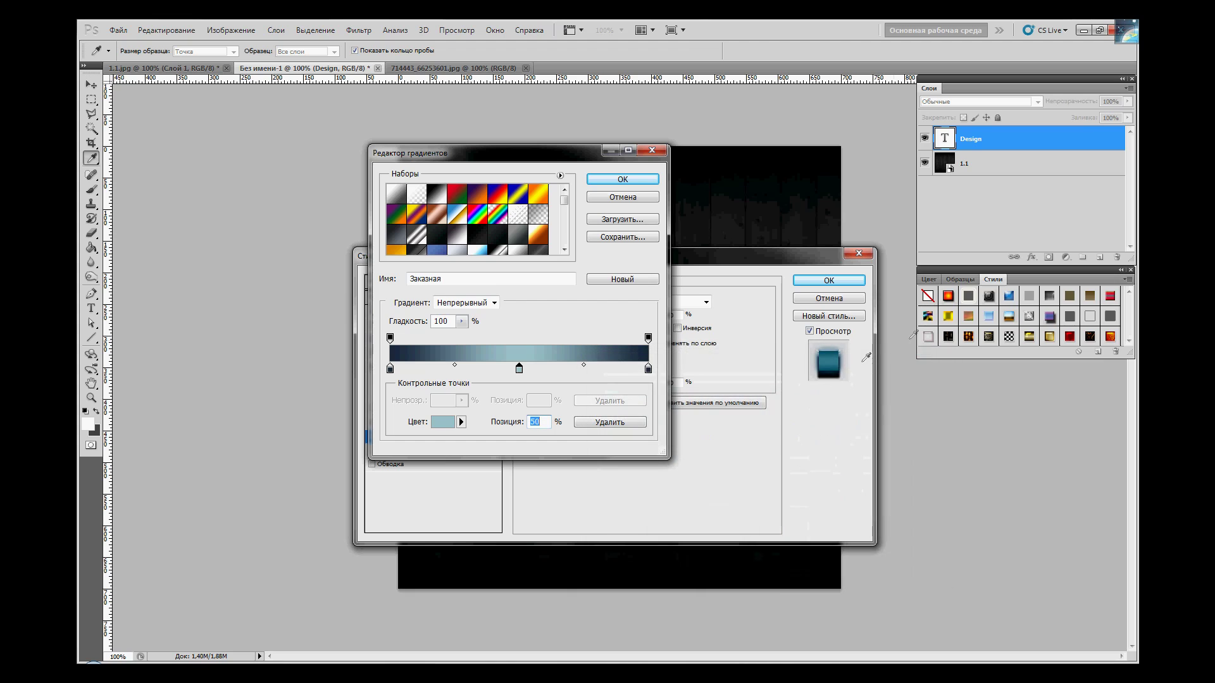
click(623, 179)
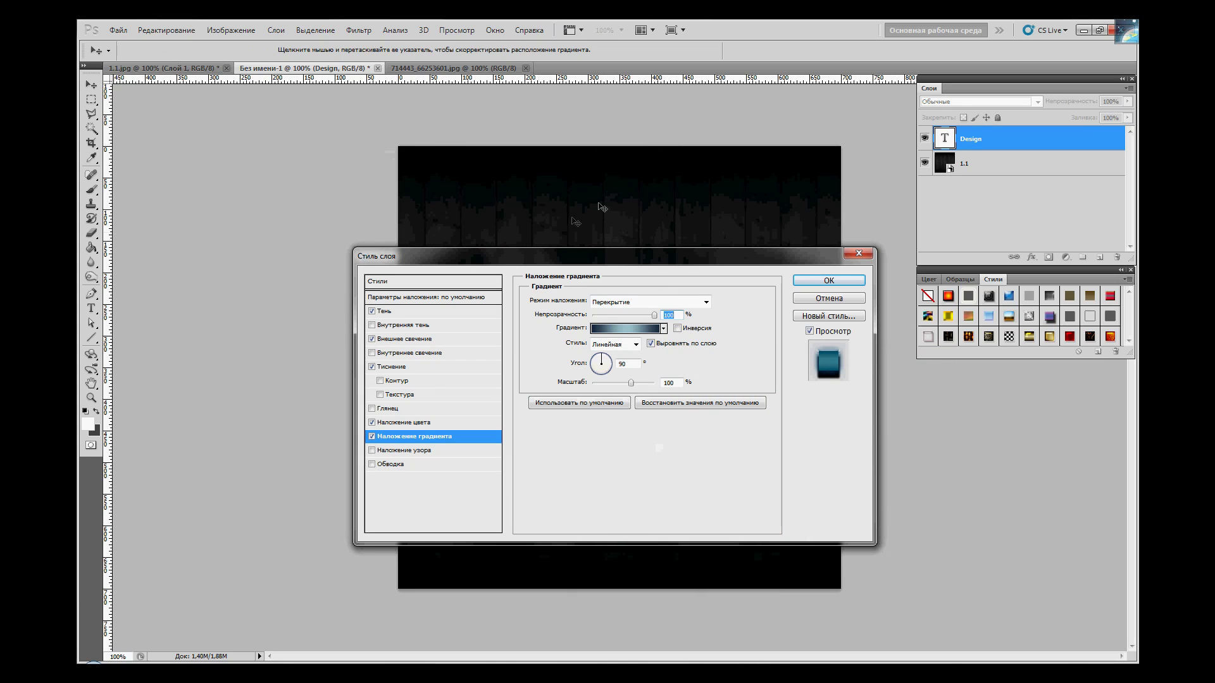
Enable a pattern overlay on the Design text and choose the custom grey 714443_66253601.jpg pattern.
click(373, 450)
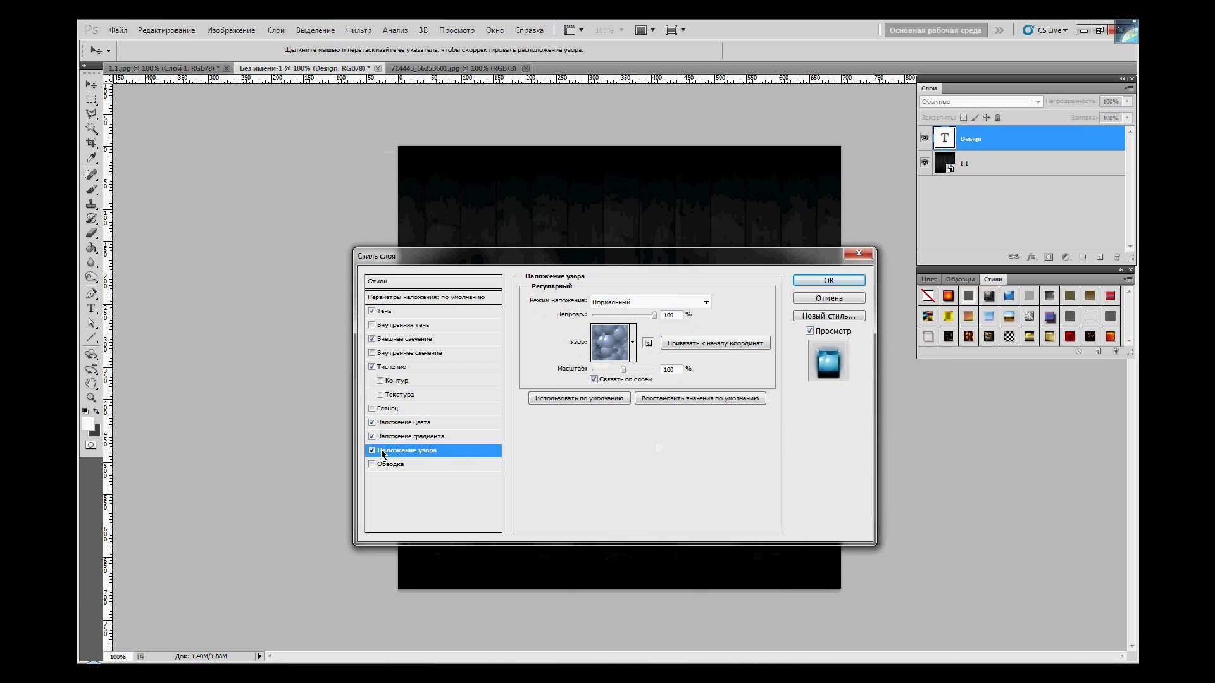
click(633, 341)
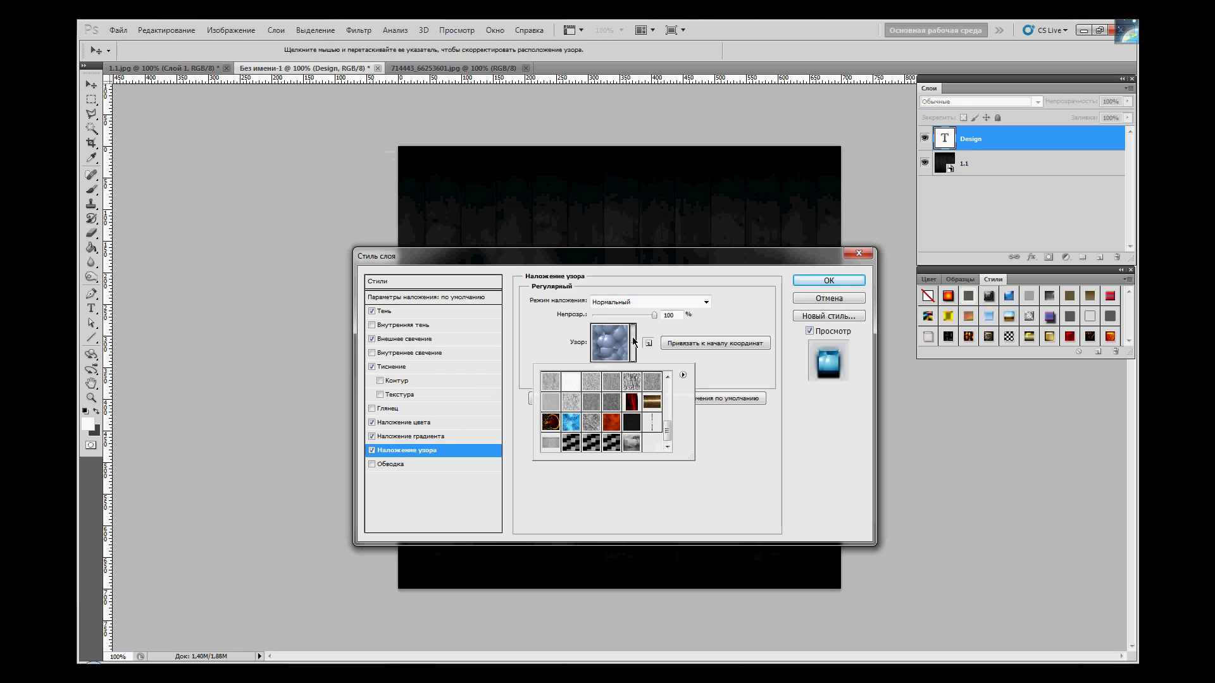
click(634, 443)
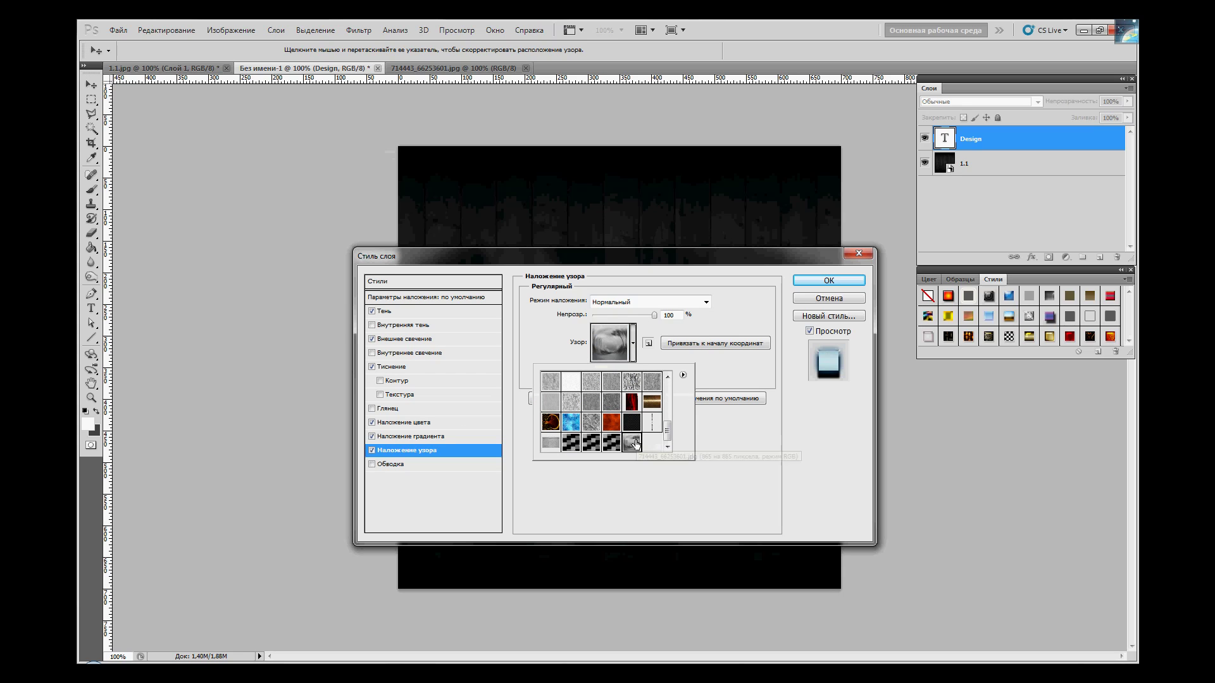
double_click(636, 445)
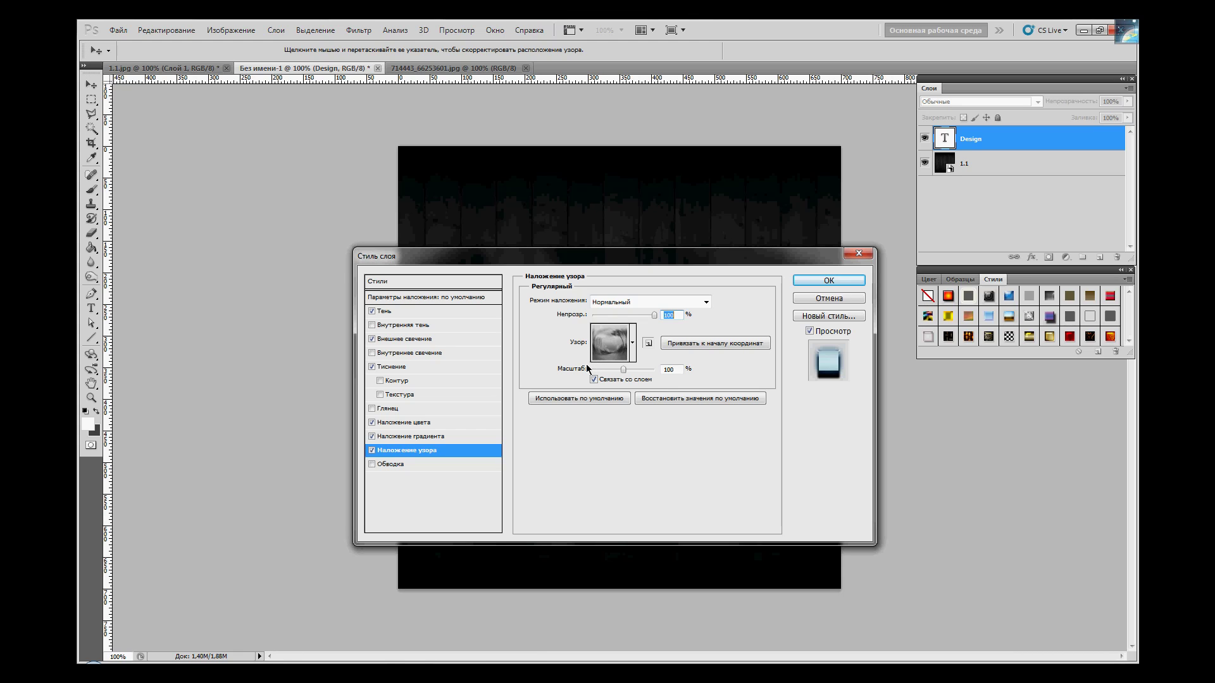
Set the pattern overlay's opacity to 75% and scale to 53%, and check the result on the text.
text(75)
double_click(672, 369)
text(53)
drag(650, 264, 657, 457)
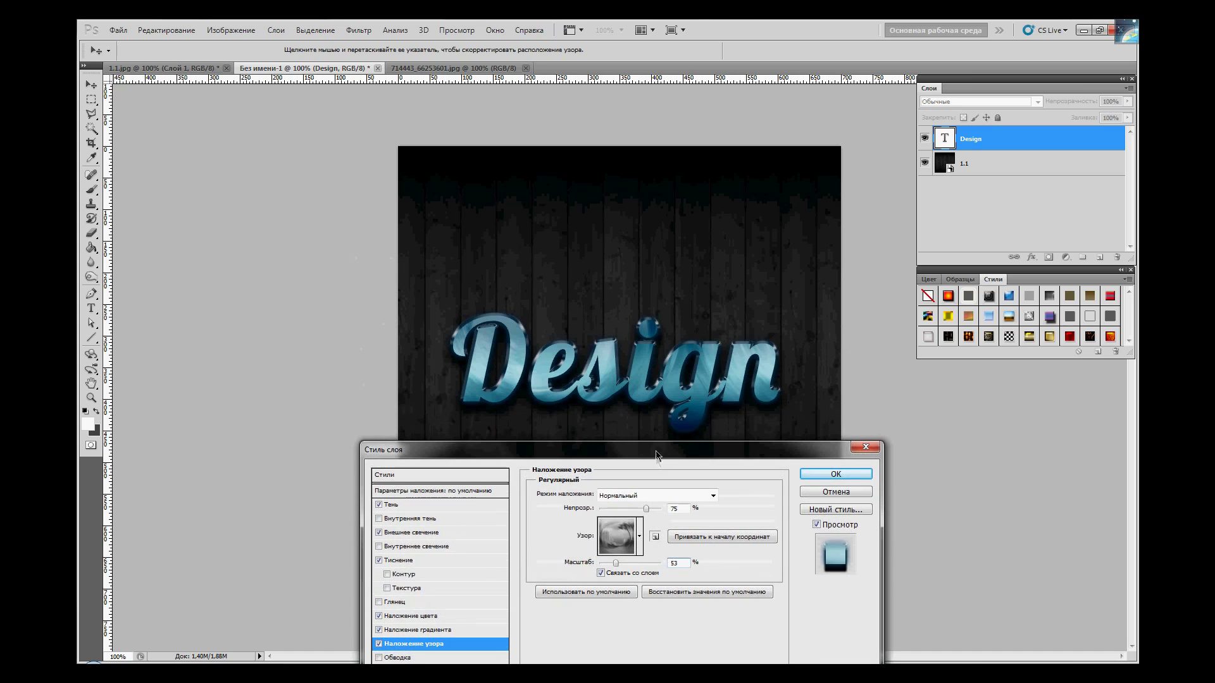
drag(652, 408, 500, 389)
drag(585, 456, 612, 274)
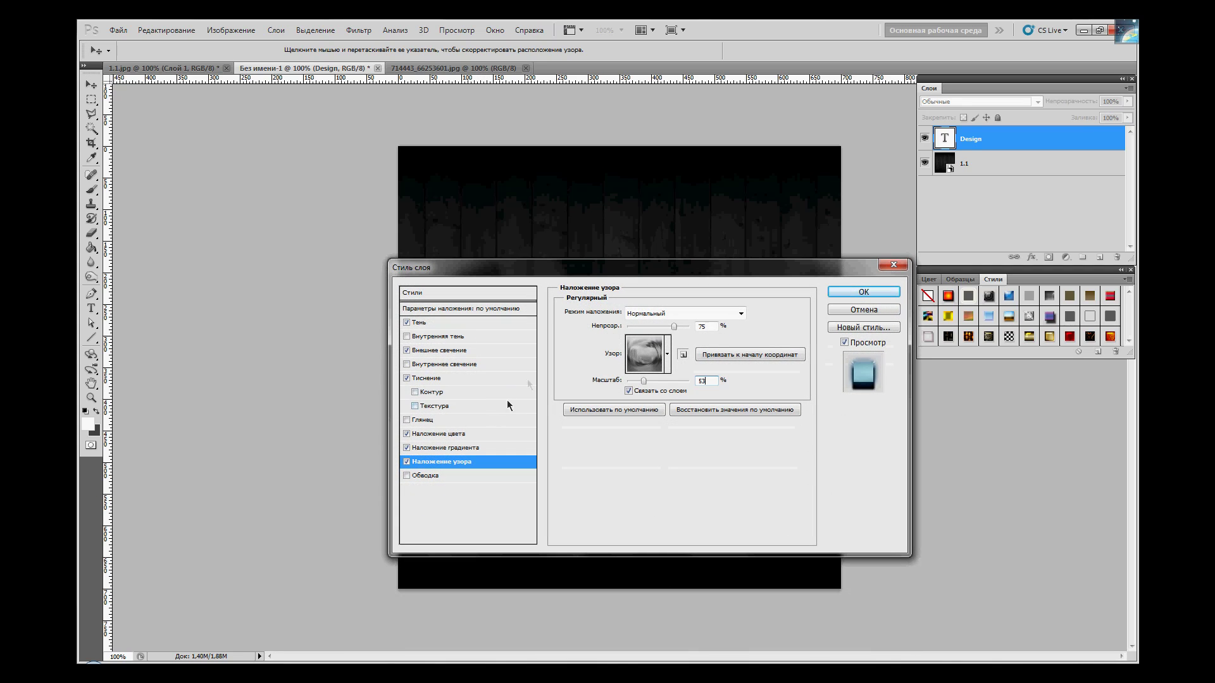
Enable a 2 px stroke positioned on the centre of the text edge, with a gradient fill.
click(440, 474)
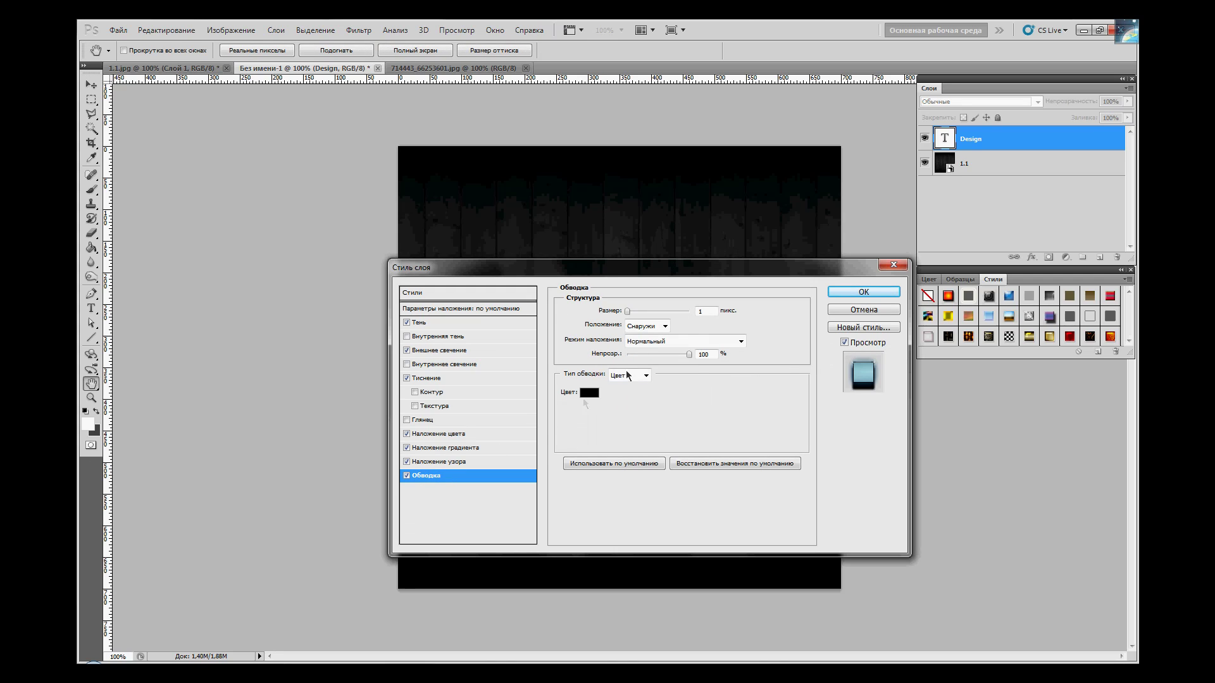
key(Up)
key(Up)
click(664, 326)
click(650, 363)
click(644, 376)
click(635, 397)
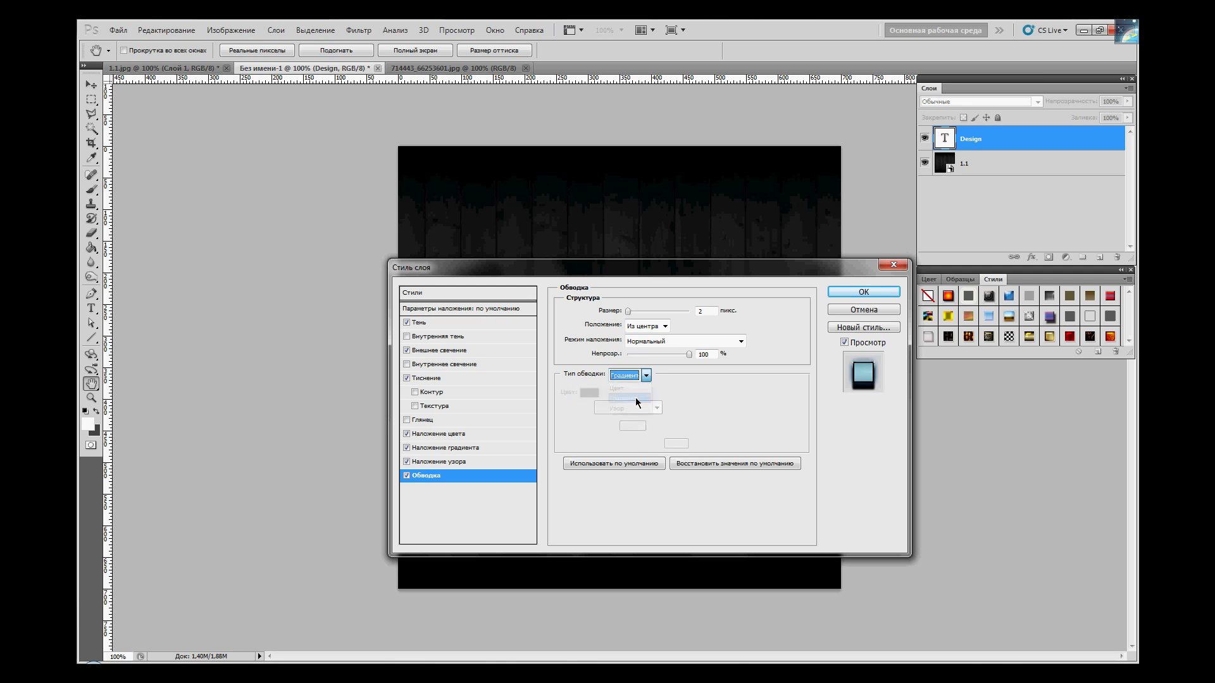
Set the stroke gradient's angle to 90° and its style to Reflected.
click(621, 425)
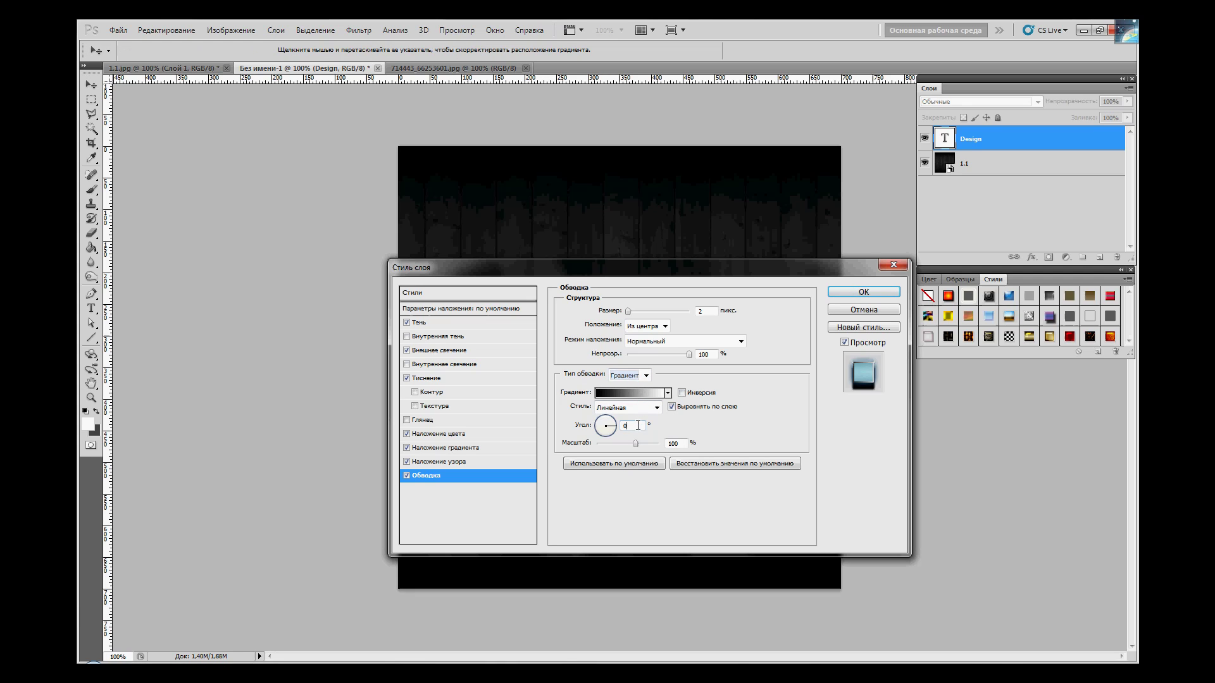
text(90)
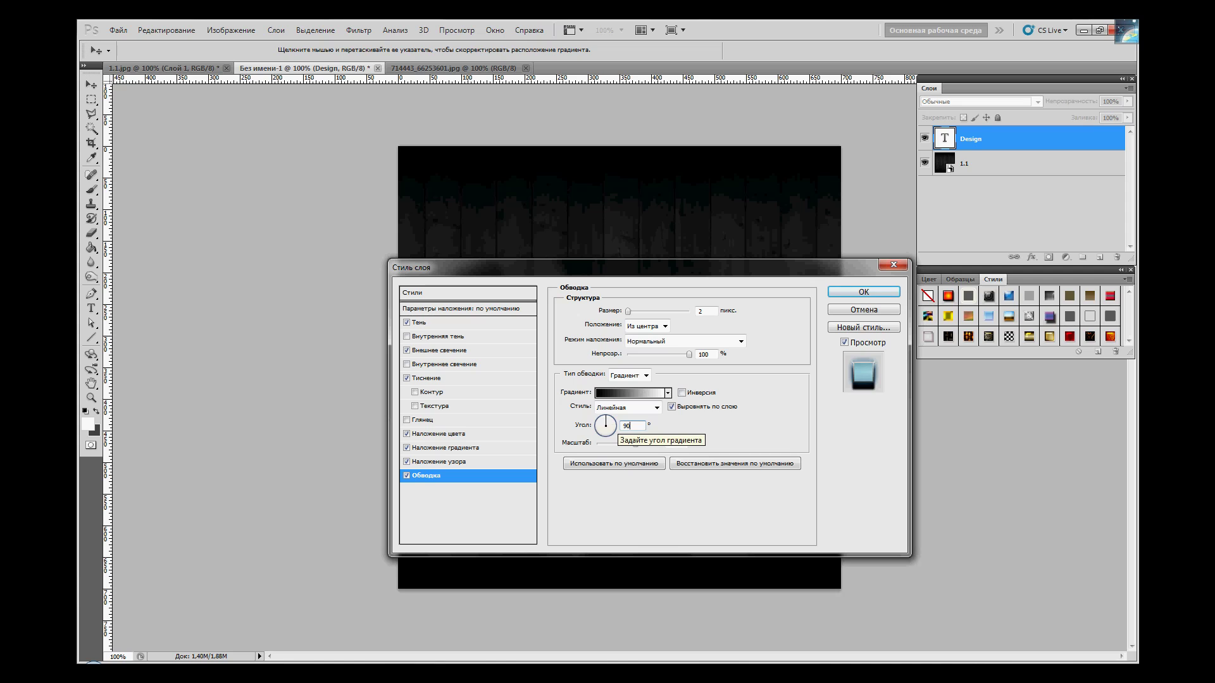
click(626, 408)
click(625, 450)
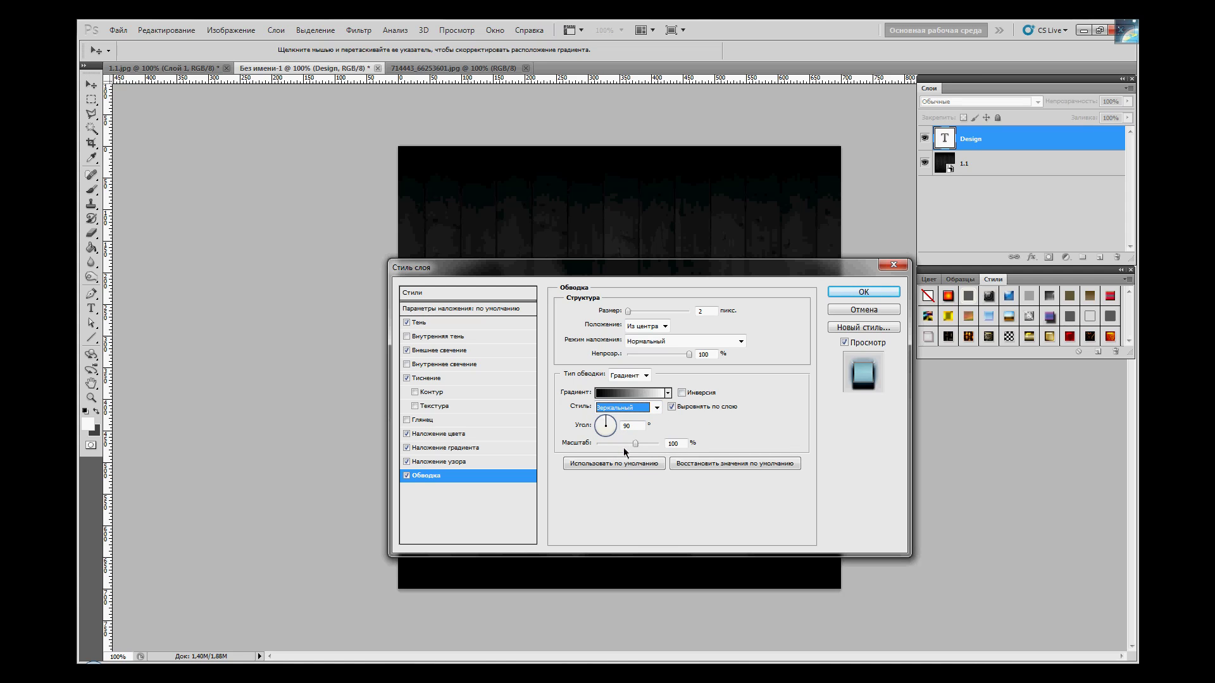
Edit the stroke gradient and set its starting colour stop at 0% to 003b4c.
click(622, 392)
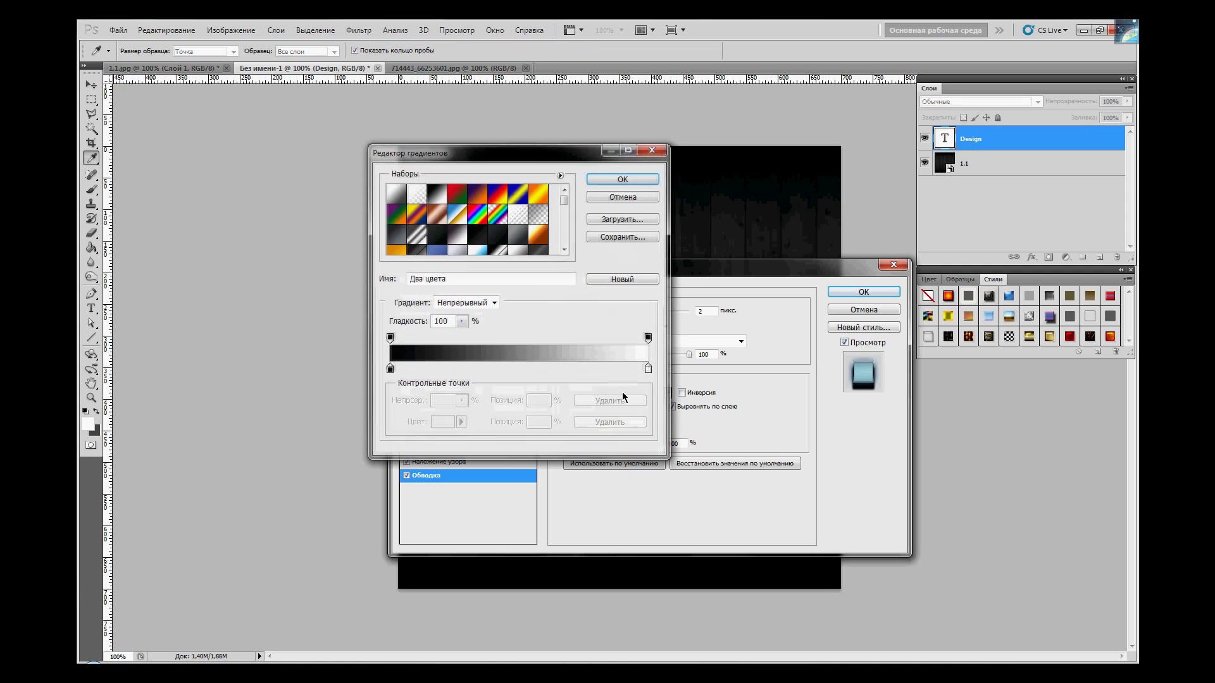
click(390, 369)
double_click(390, 370)
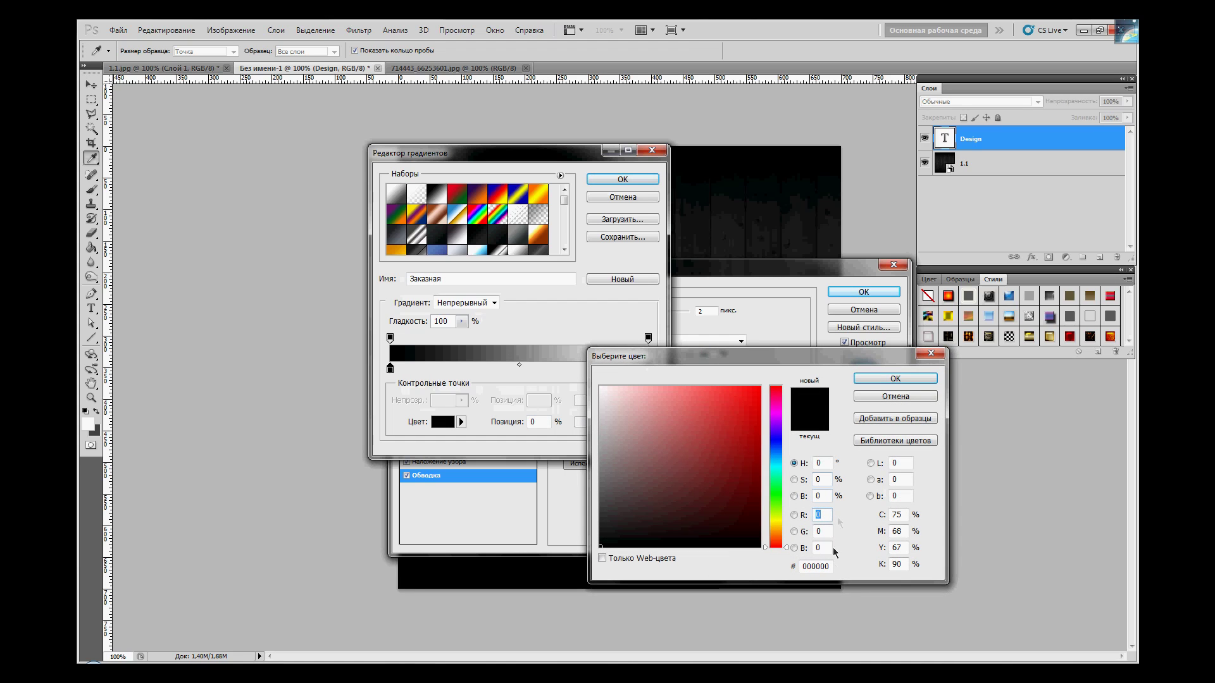
click(830, 565)
text(003)
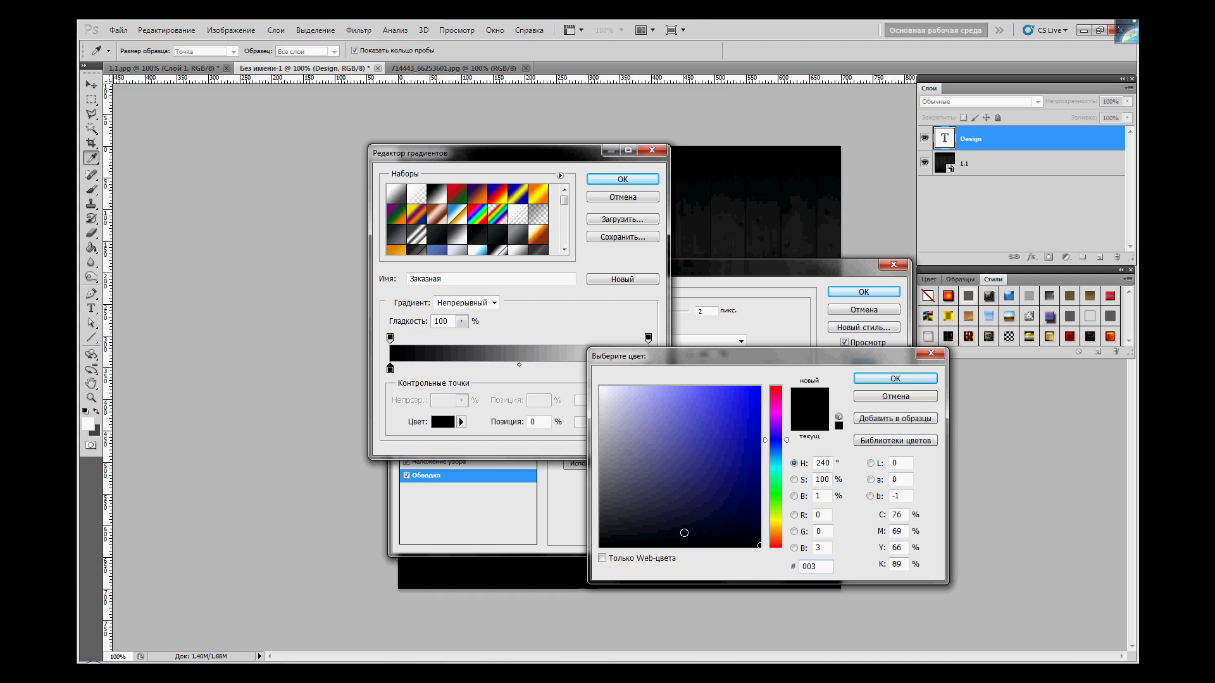
text(b4c)
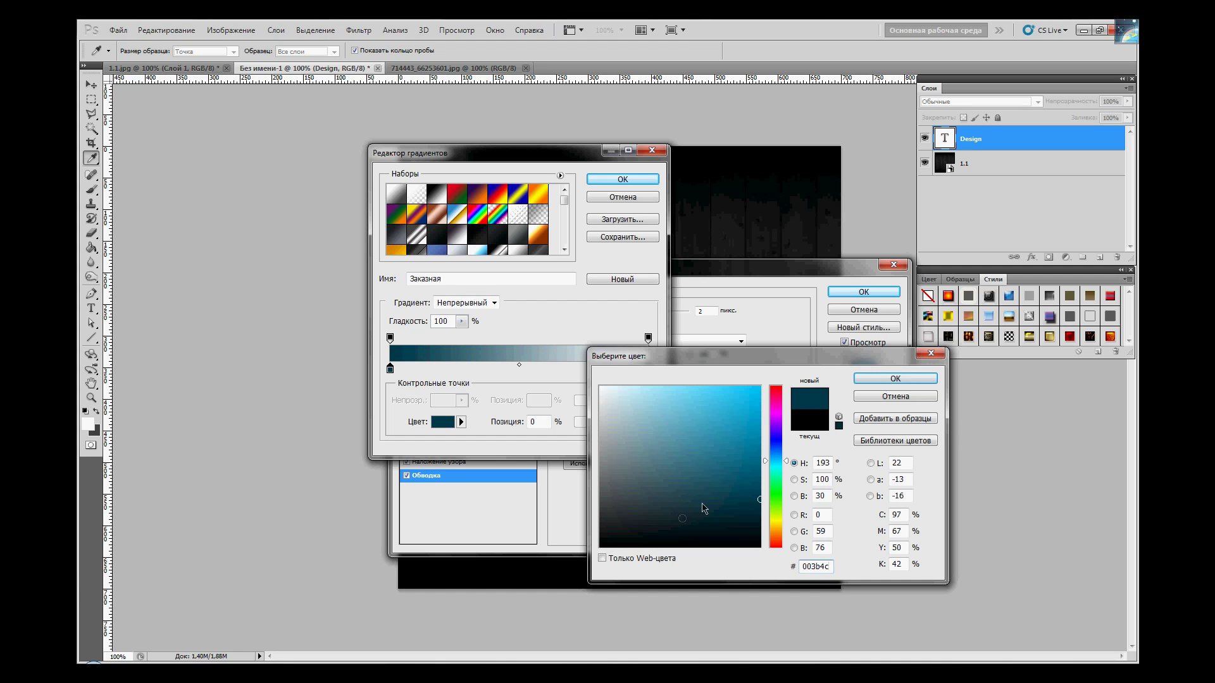
click(919, 380)
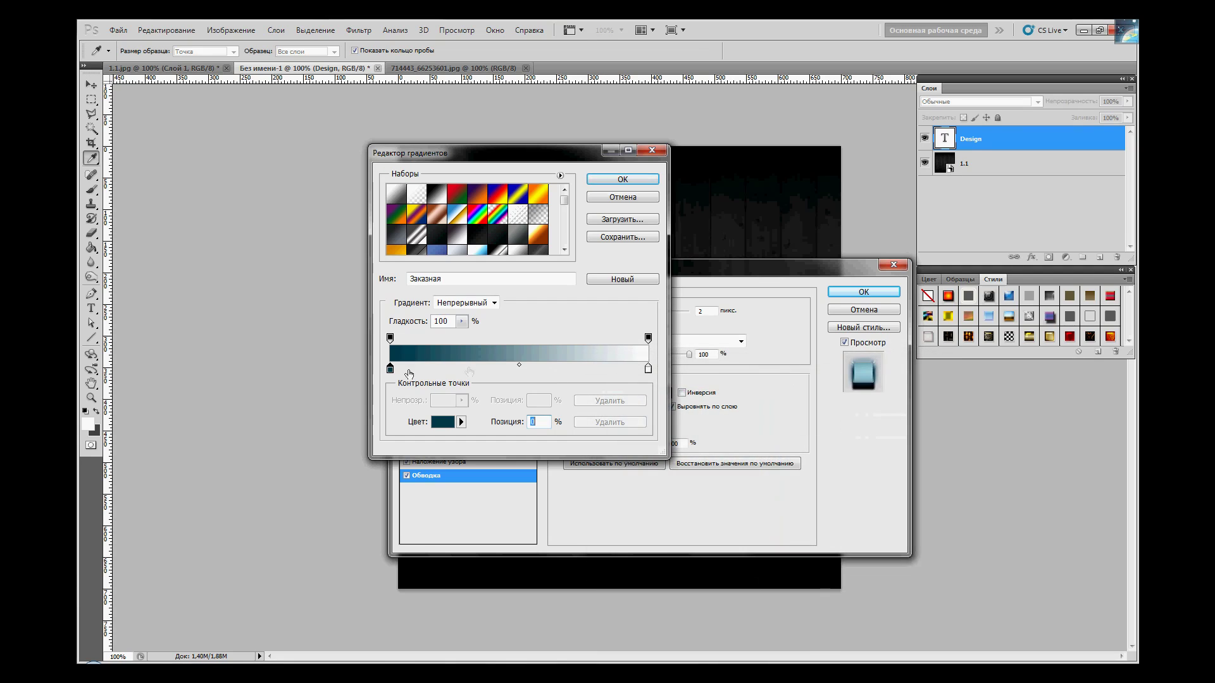
Add a colour stop at 10% to the stroke gradient and set its colour to 2b78a0.
drag(390, 373, 415, 374)
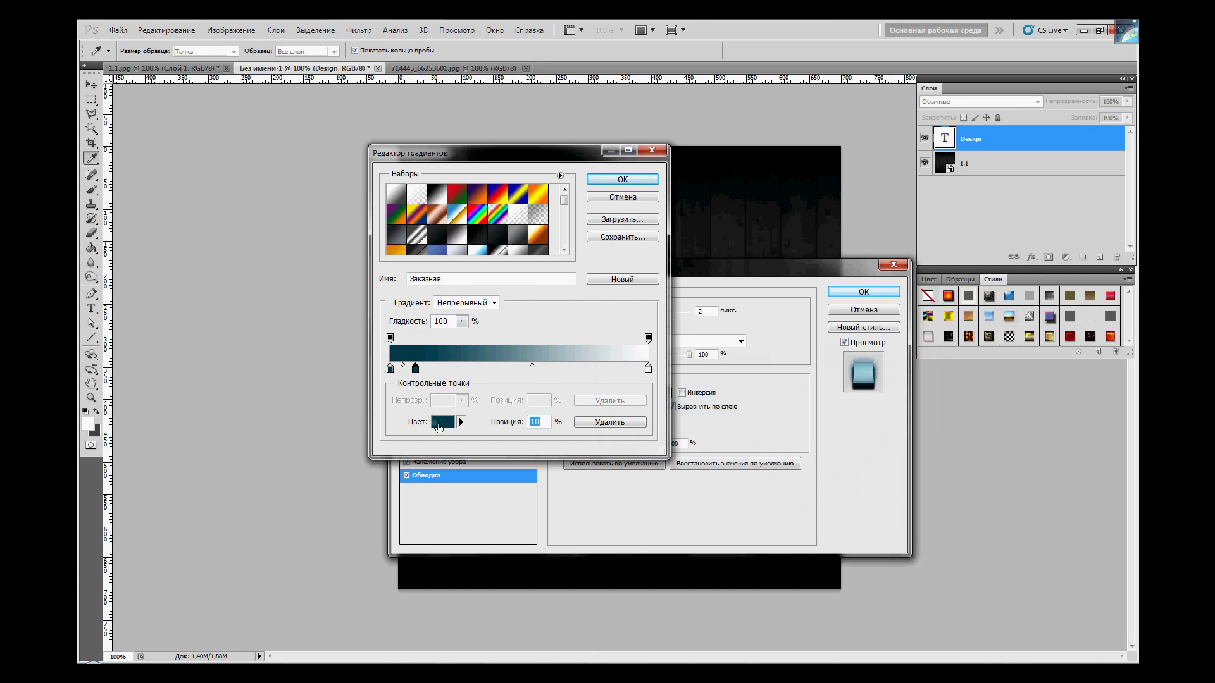
click(443, 422)
drag(829, 565, 805, 565)
text(2b)
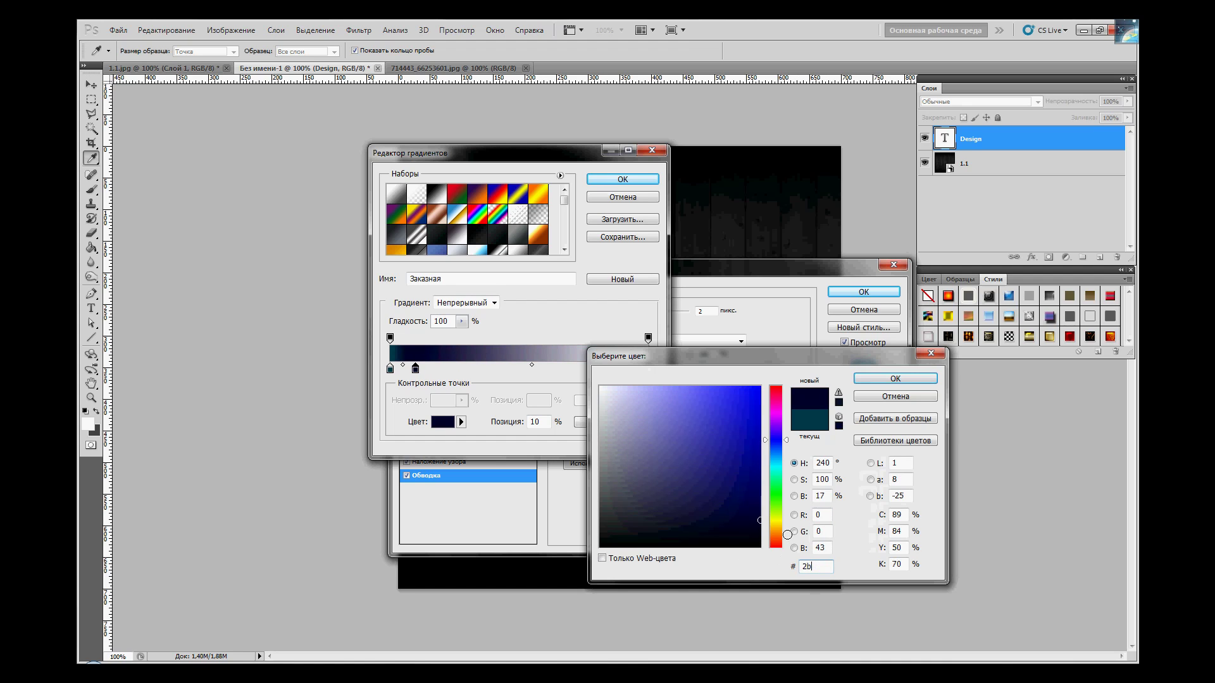
text(78a9)
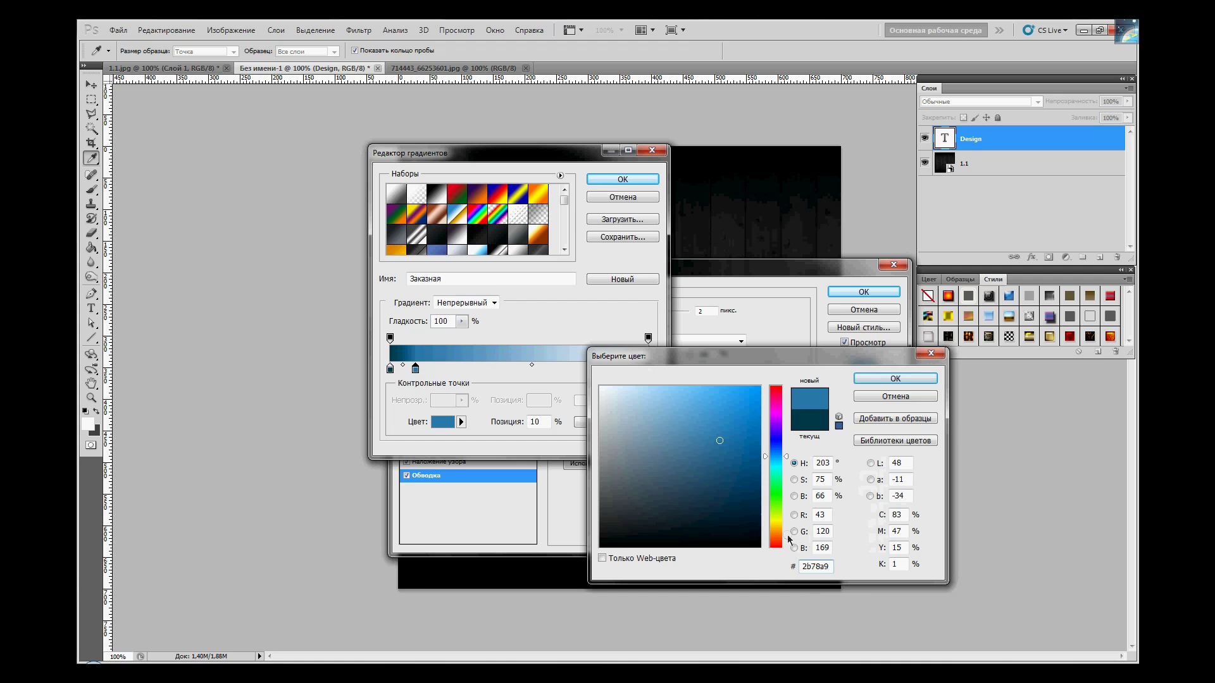
key(BackSpace)
text(0)
drag(829, 567, 804, 566)
click(884, 379)
Add a colour stop at 20% to the stroke gradient and set its colour to eafbff.
click(445, 369)
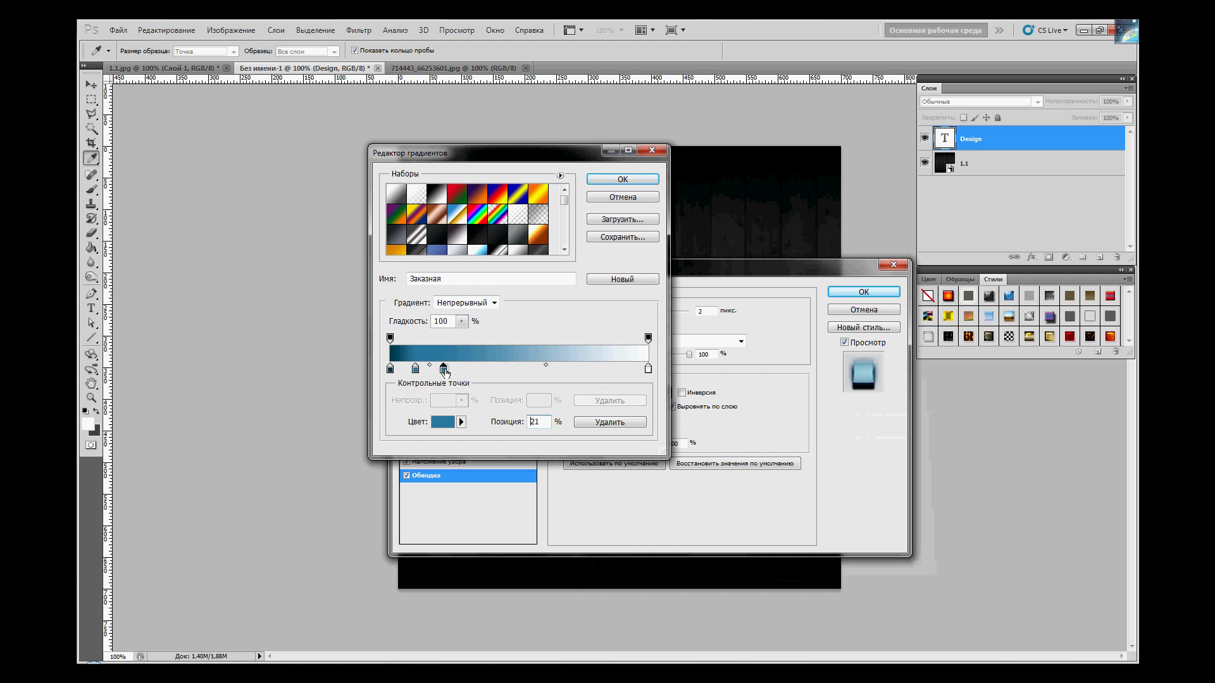
click(443, 421)
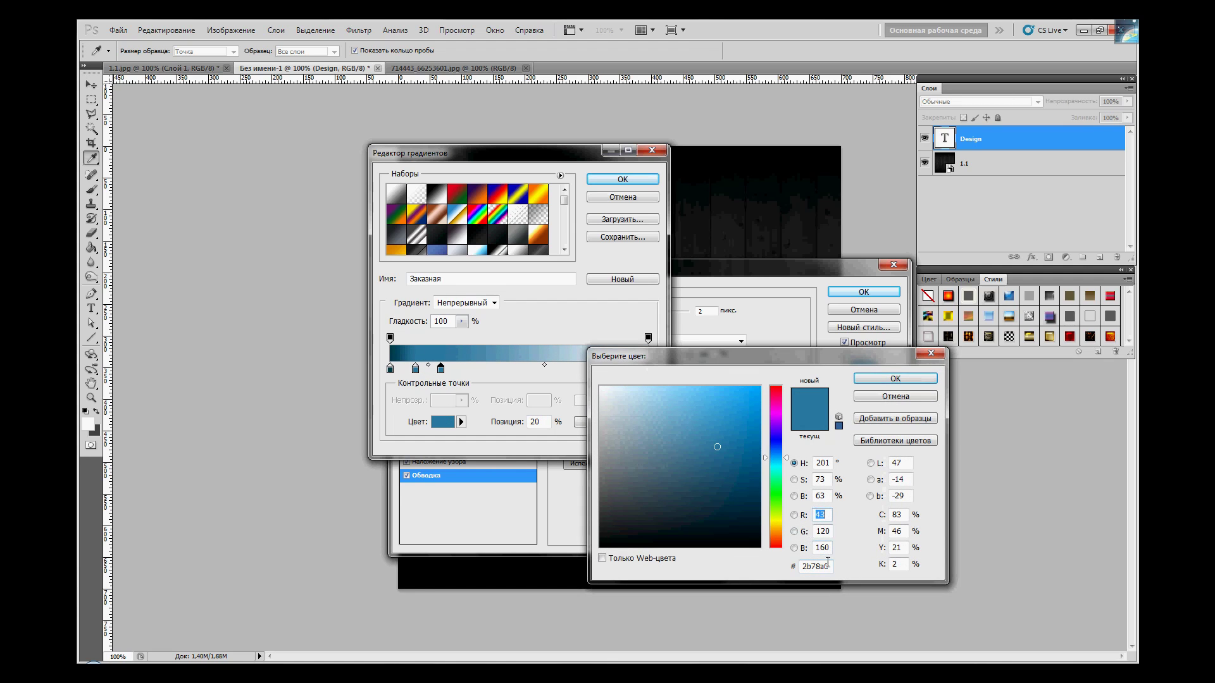
drag(829, 565, 801, 566)
text(eafbff)
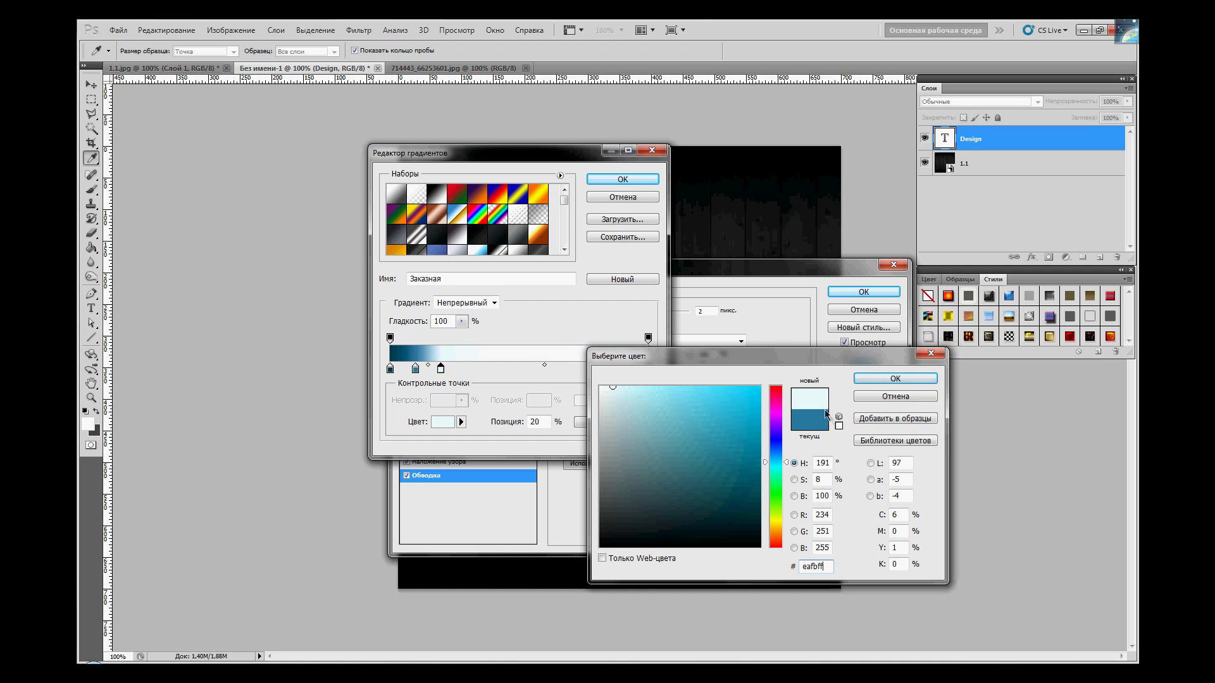
click(867, 380)
Add a colour stop at 30% to the stroke gradient and set its colour to 4098ca.
drag(458, 372, 468, 372)
click(444, 422)
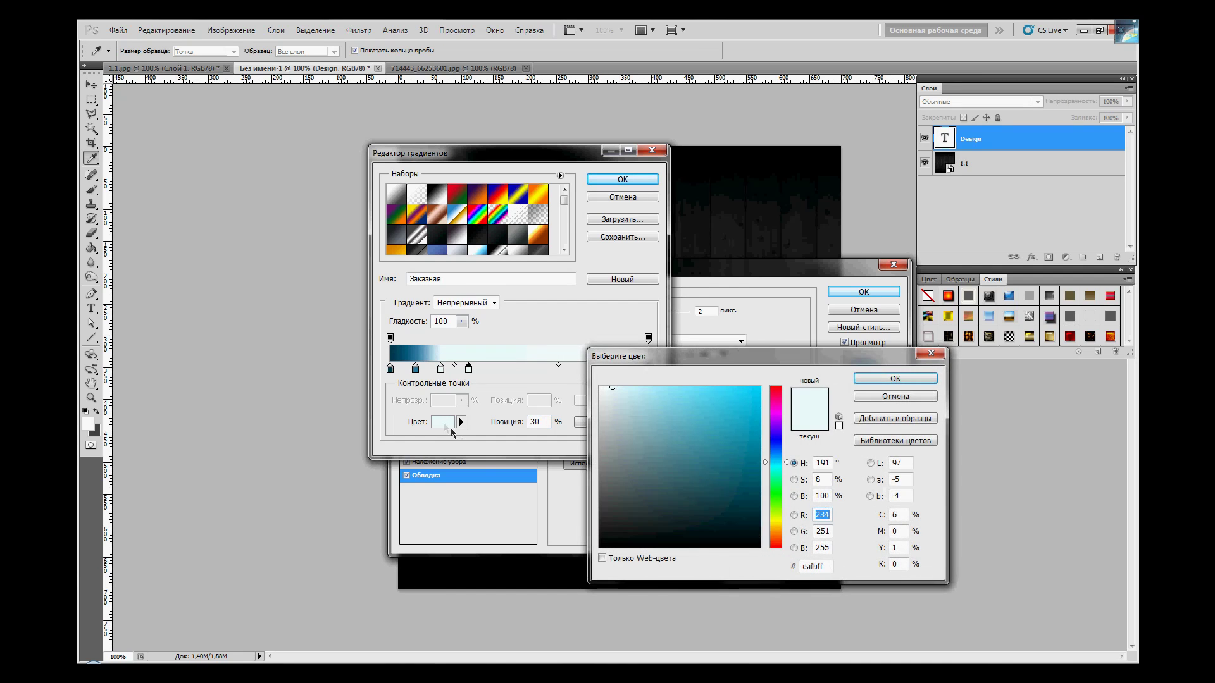
double_click(827, 567)
text(409)
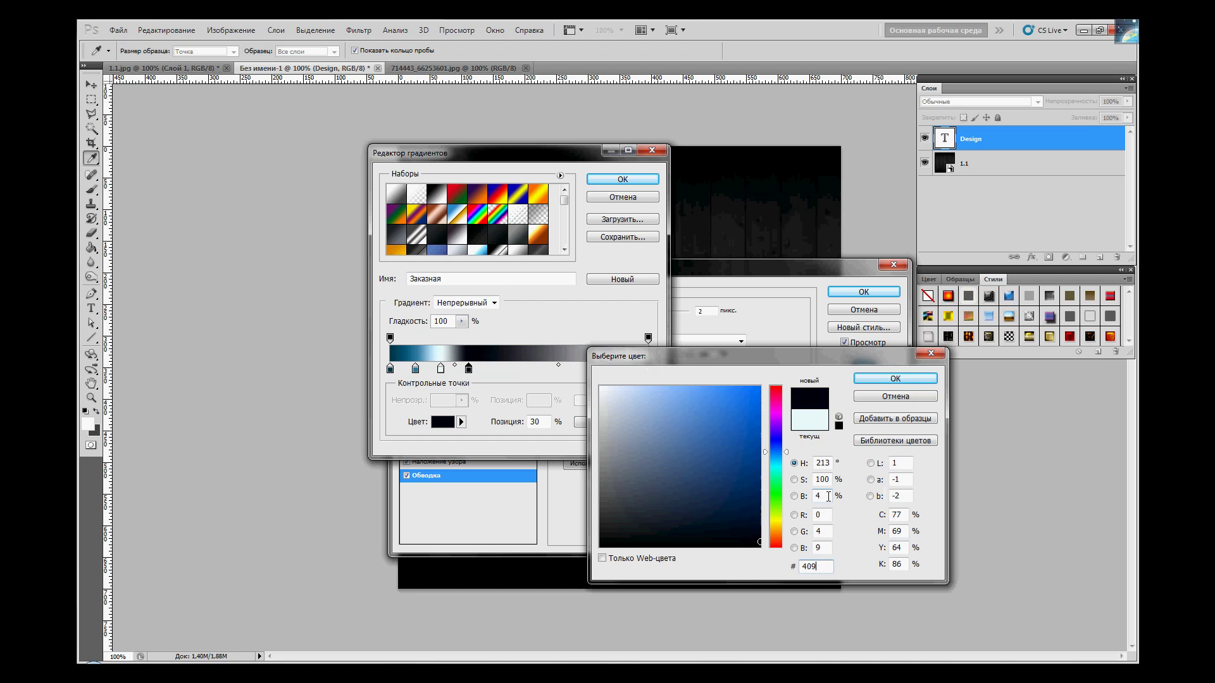
text(8ca)
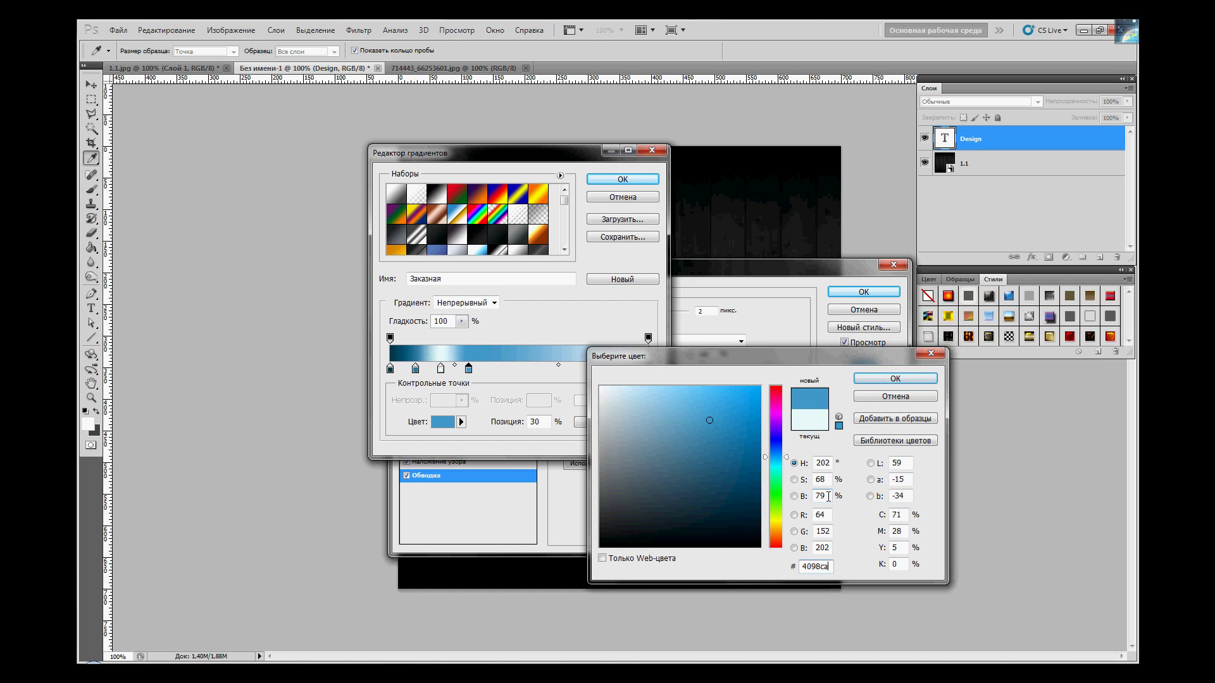
drag(804, 566, 829, 570)
click(895, 378)
Add a colour stop at 40% to the stroke gradient and set its colour to 003b4c.
drag(485, 372, 493, 372)
click(441, 422)
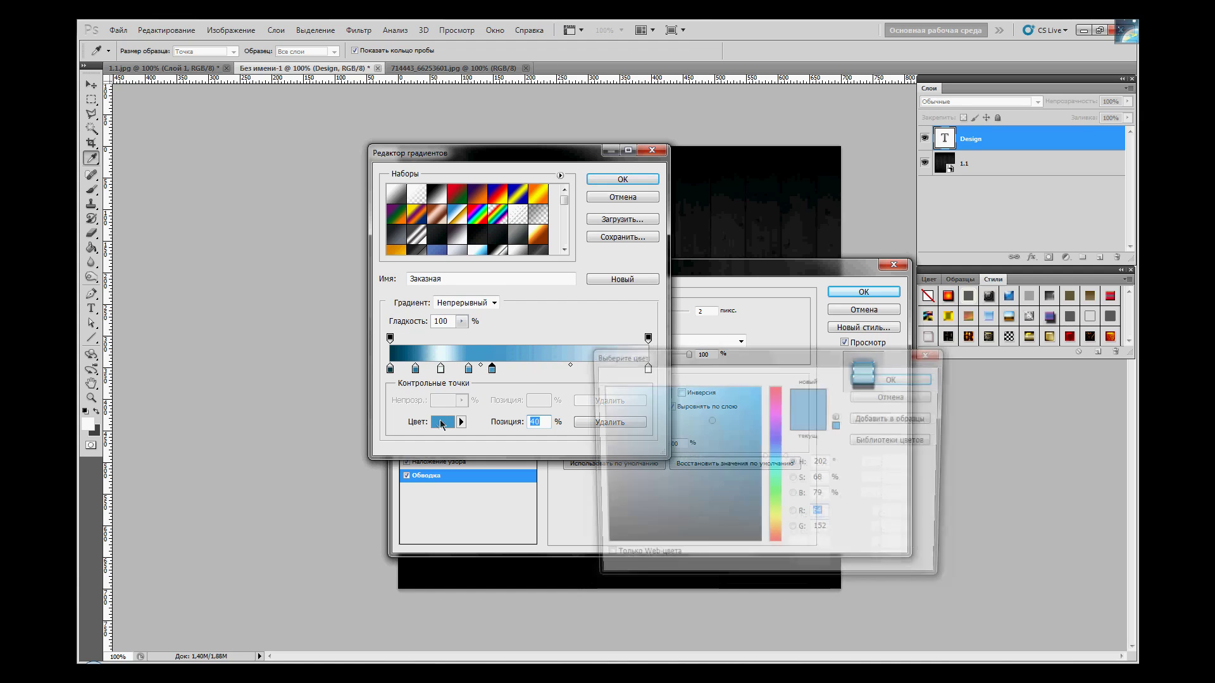
drag(830, 567, 749, 563)
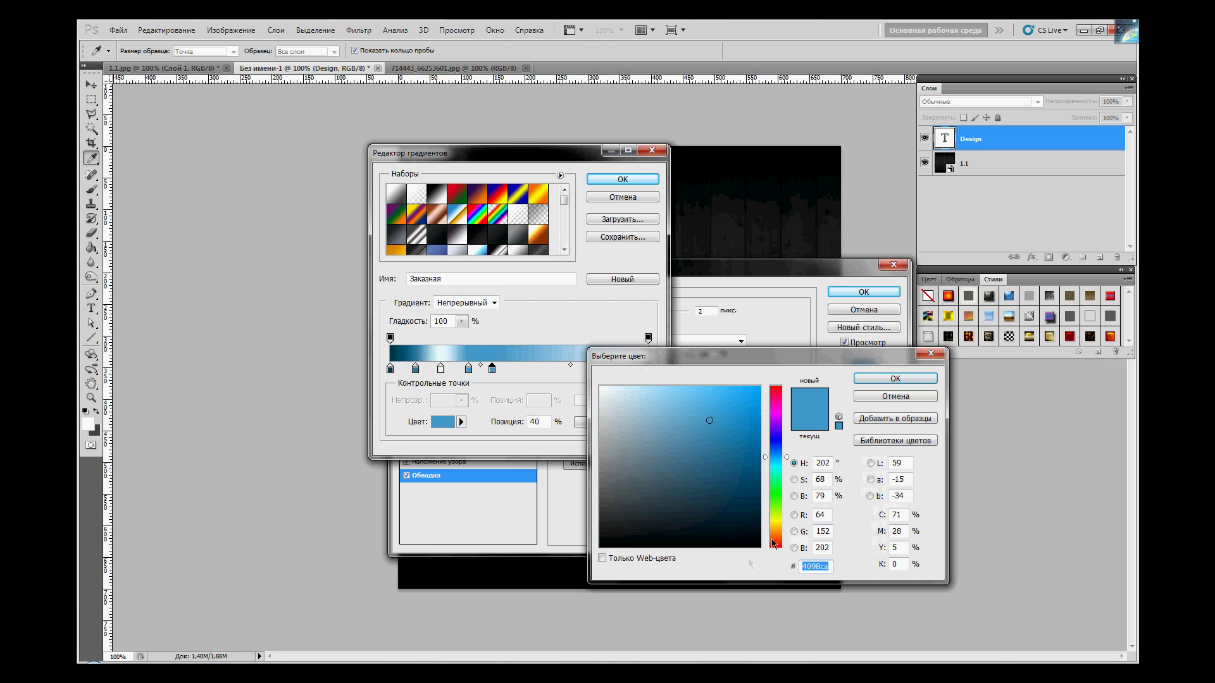
text(00)
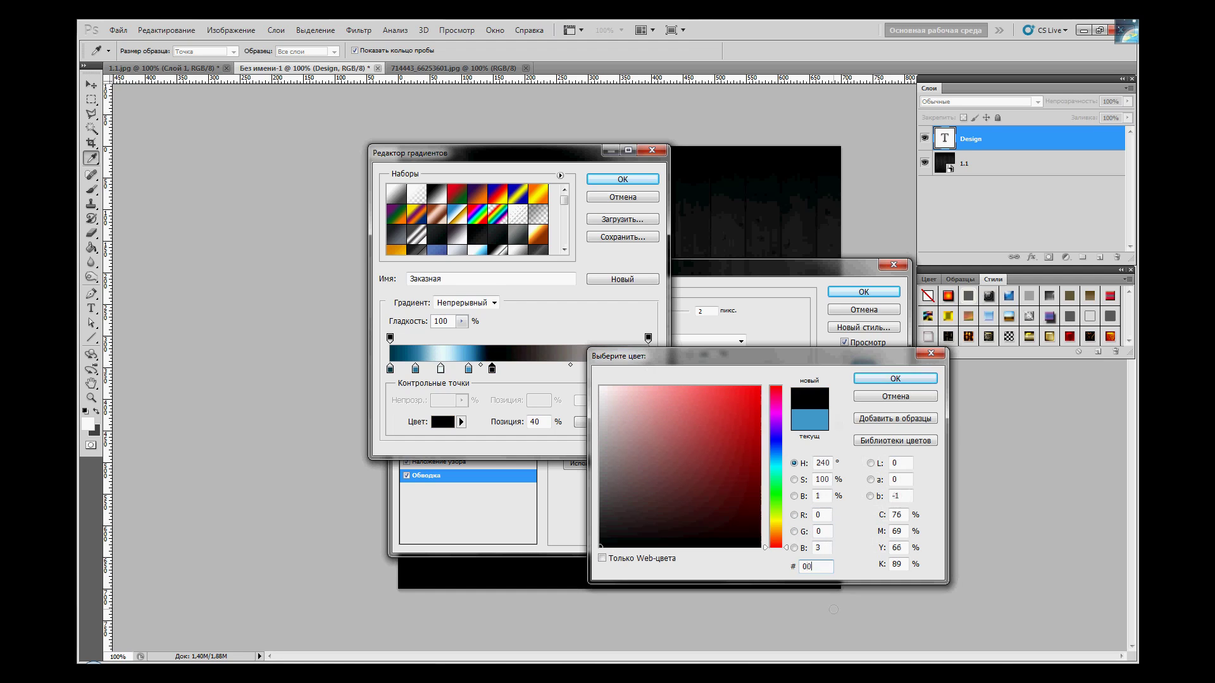
text(3b4c)
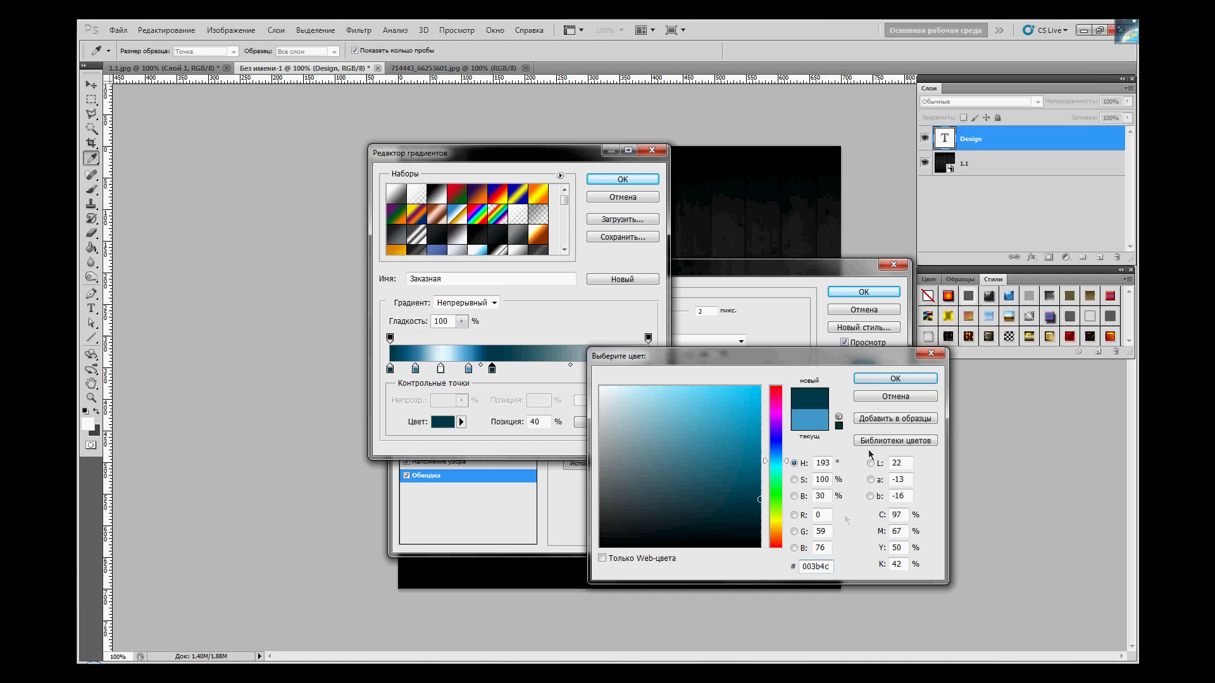
click(895, 379)
Add a colour stop at 50% to the stroke gradient and set its colour to eafbff.
drag(500, 372, 518, 371)
click(446, 422)
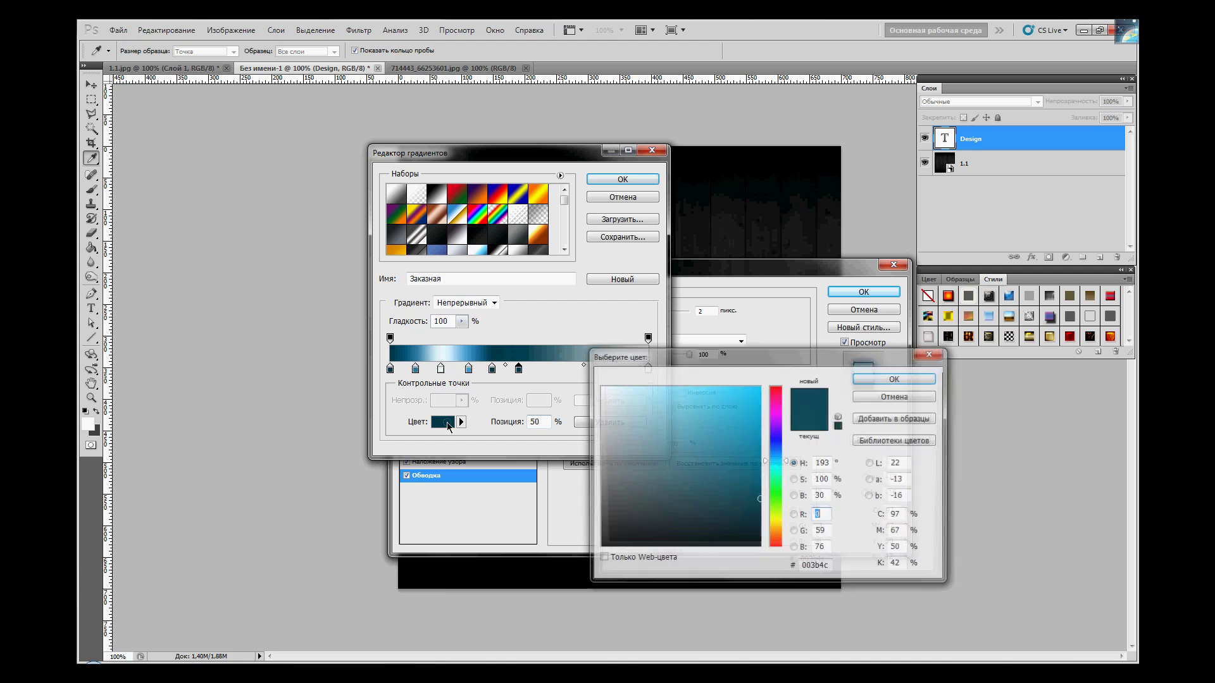
double_click(823, 566)
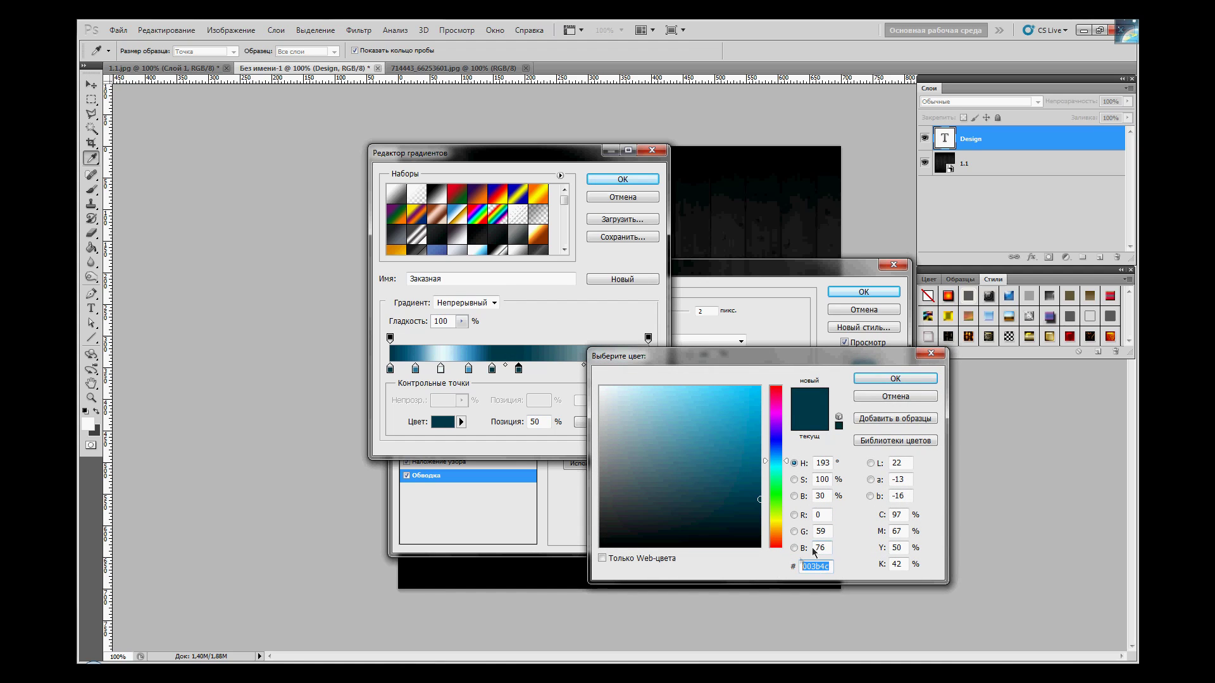
text(0eafbf)
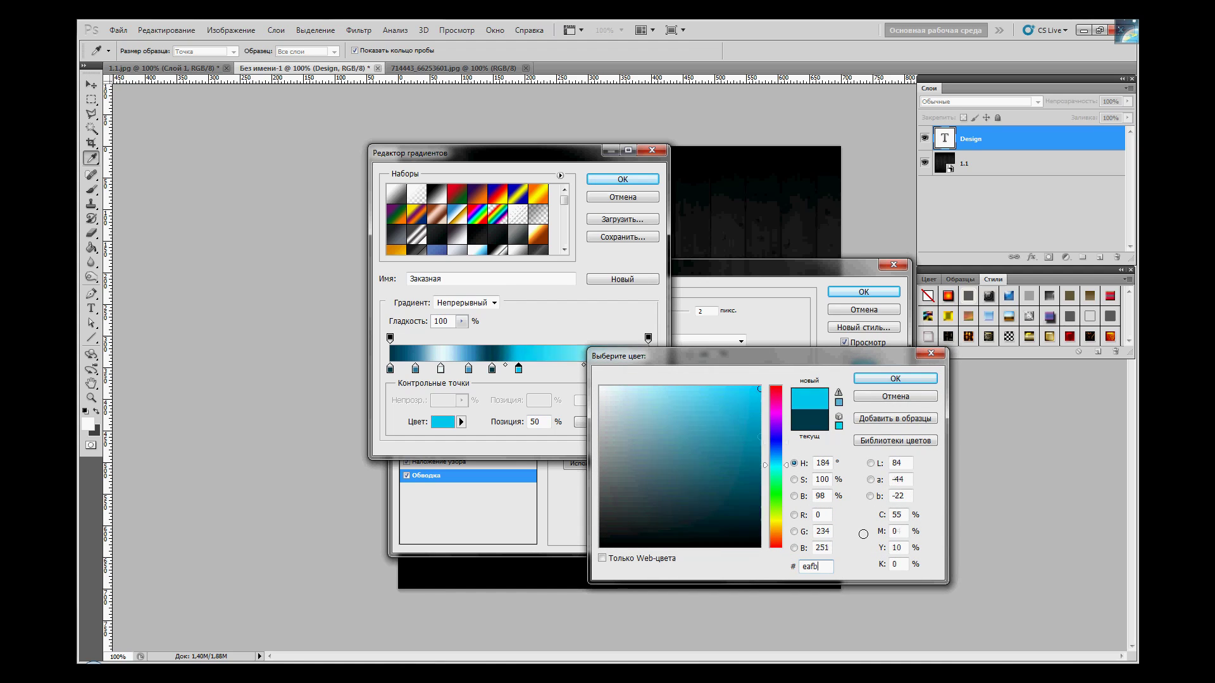
text(ff)
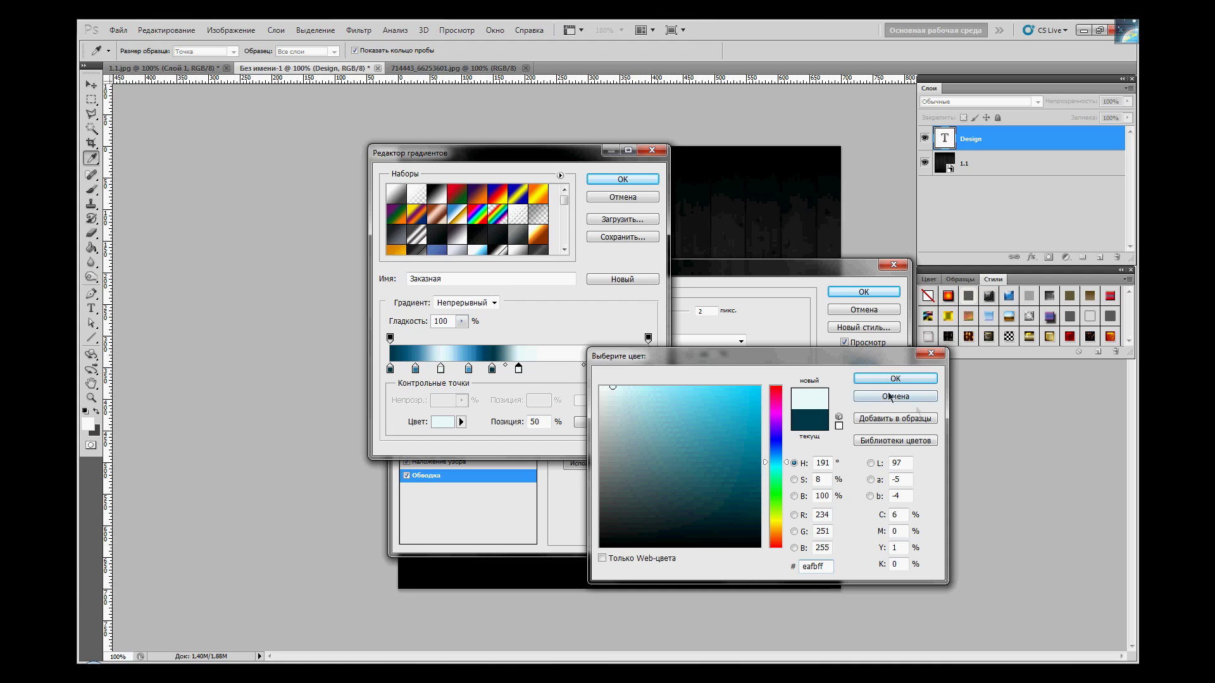
click(884, 379)
Add a colour stop at 60% to the stroke gradient and set its colour to 4098c9.
click(544, 370)
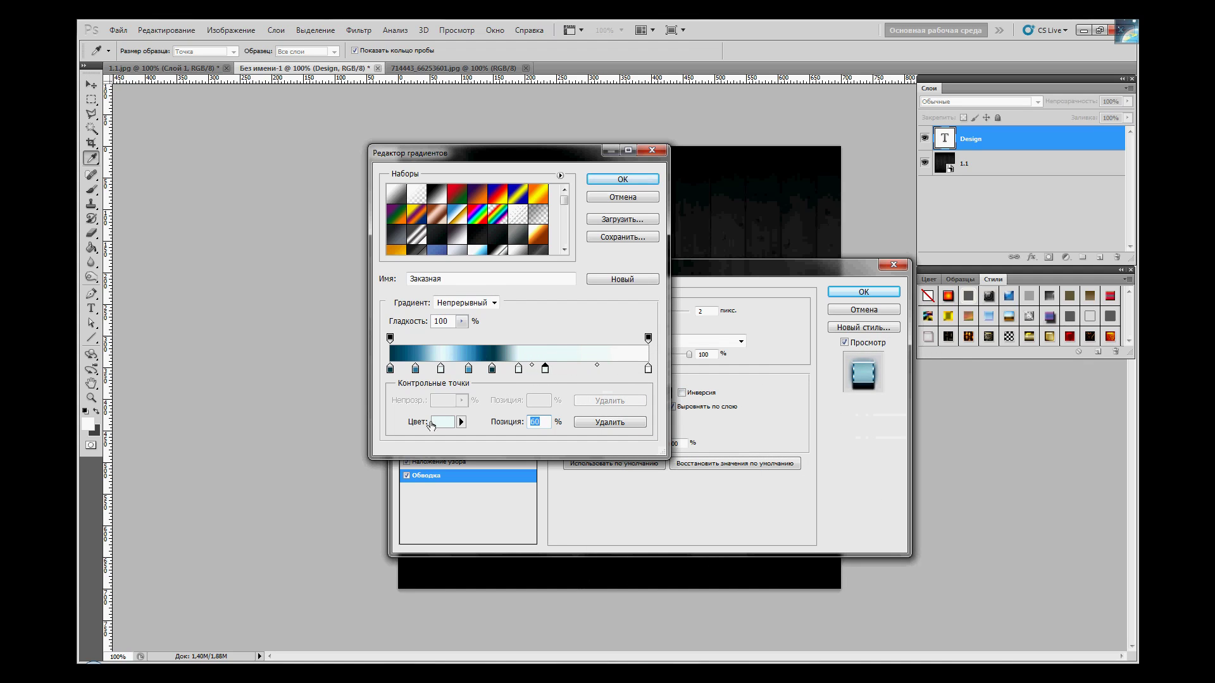
click(443, 422)
double_click(816, 566)
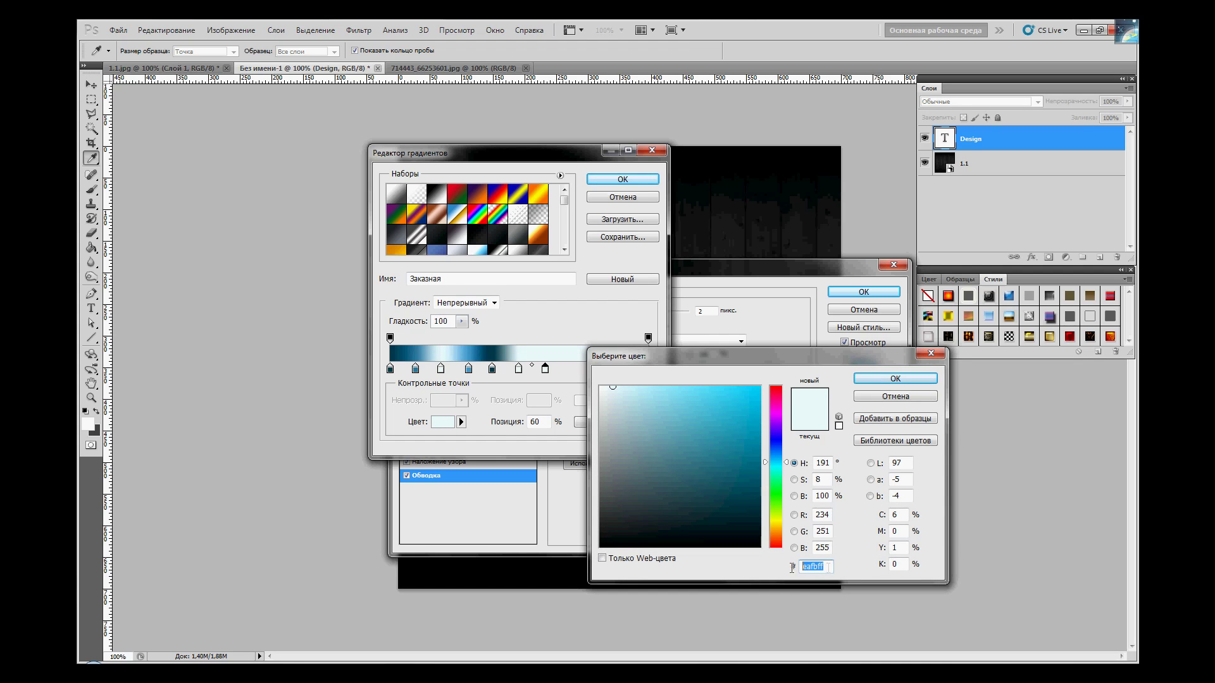
text(40)
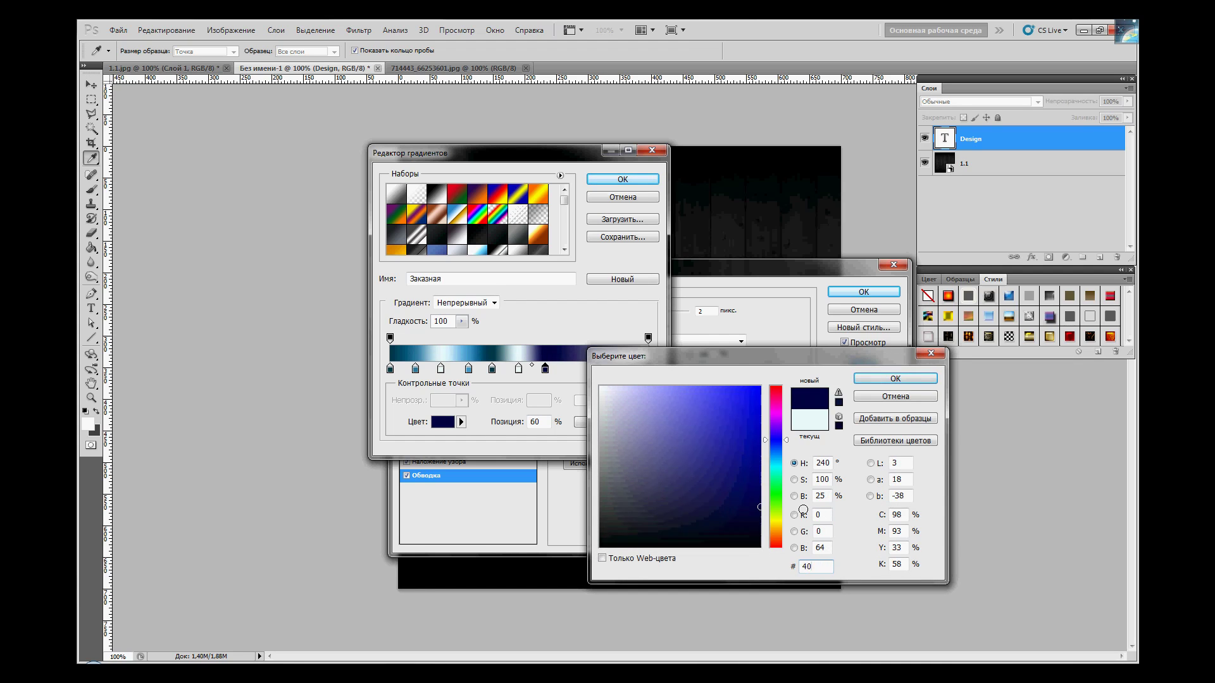
text(98c9)
key(Return)
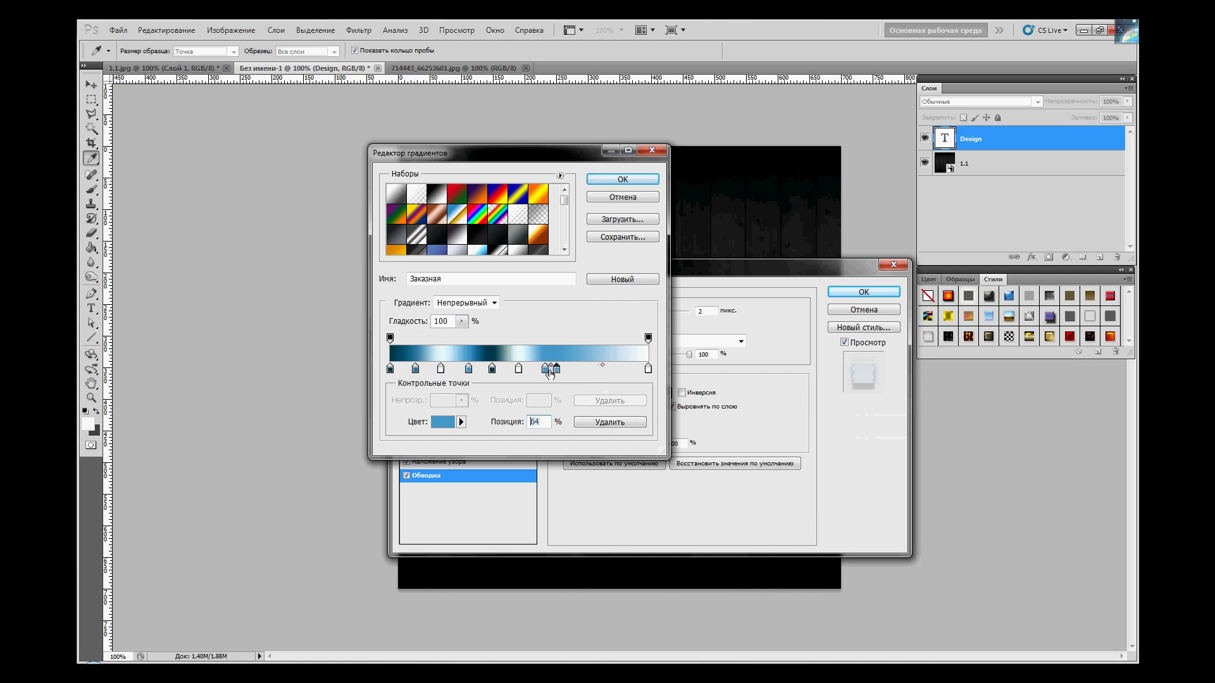
Move the stroke gradient's white end stop to 90%, set its colour to 003b4c and apply the layer style.
drag(581, 368, 627, 373)
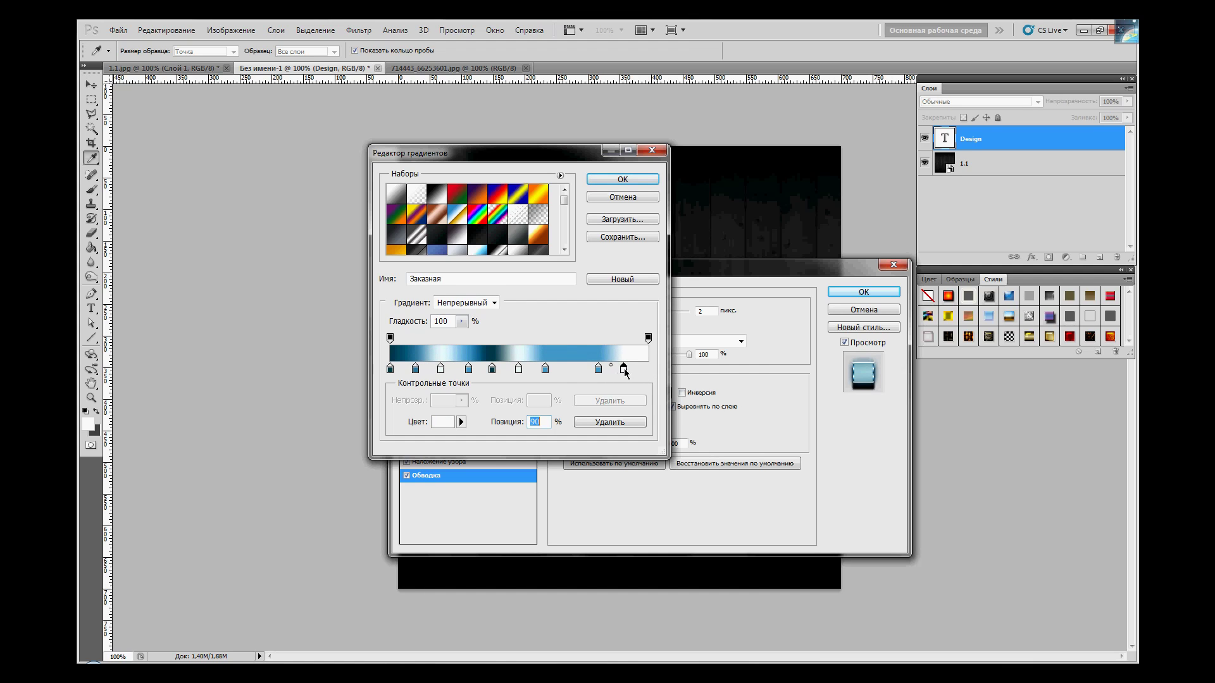
click(440, 422)
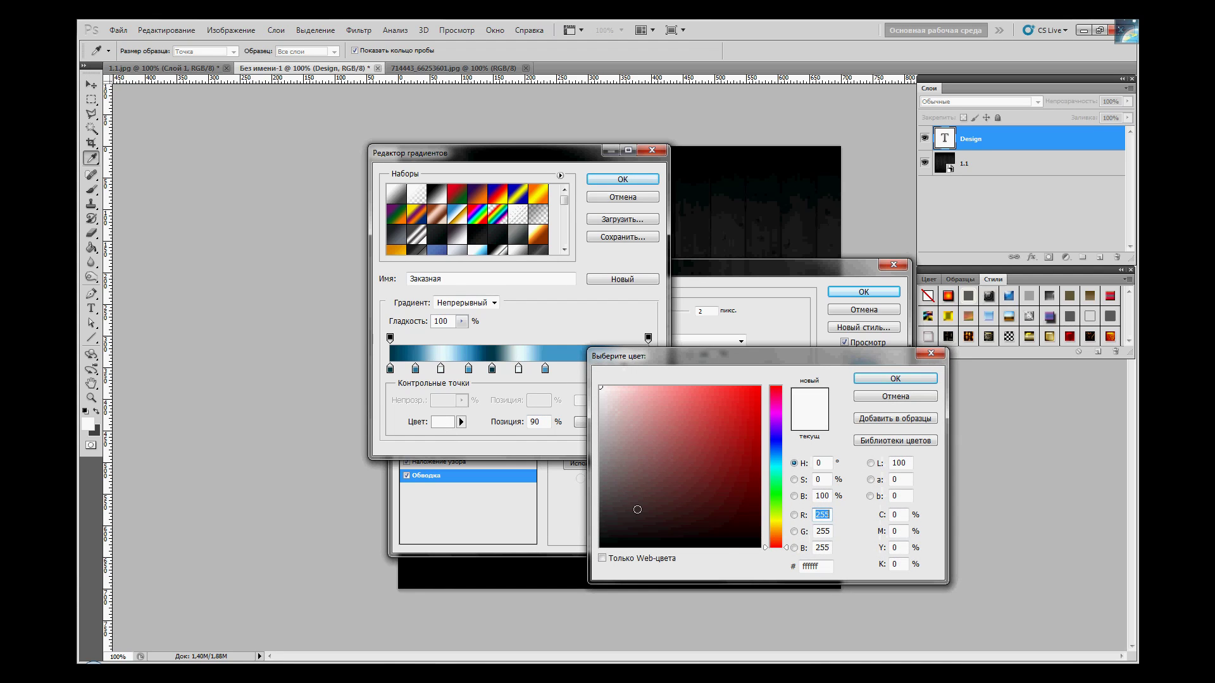
click(802, 565)
text(03b4c)
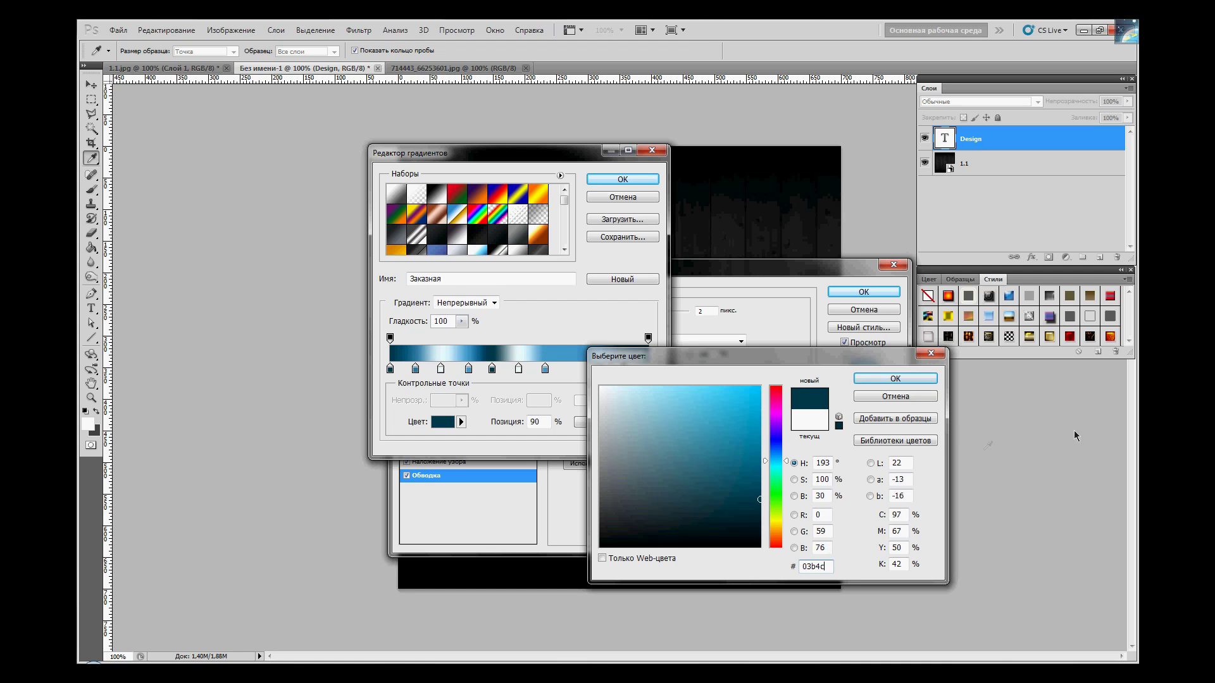
click(905, 380)
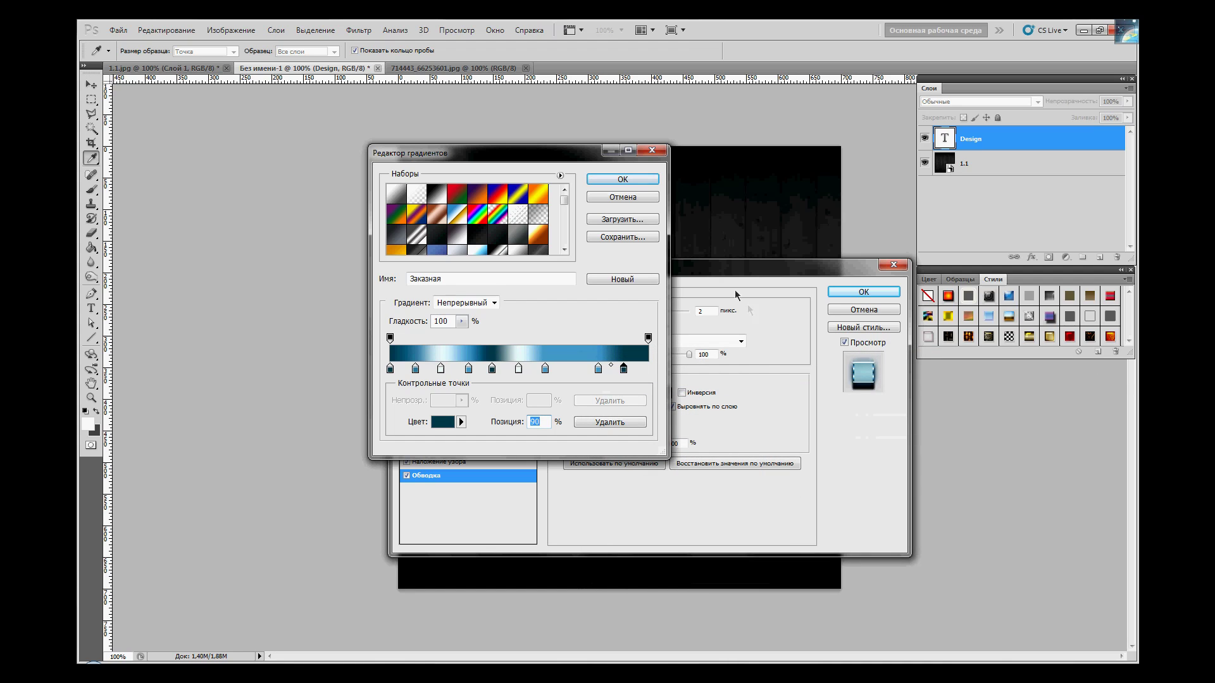
click(620, 185)
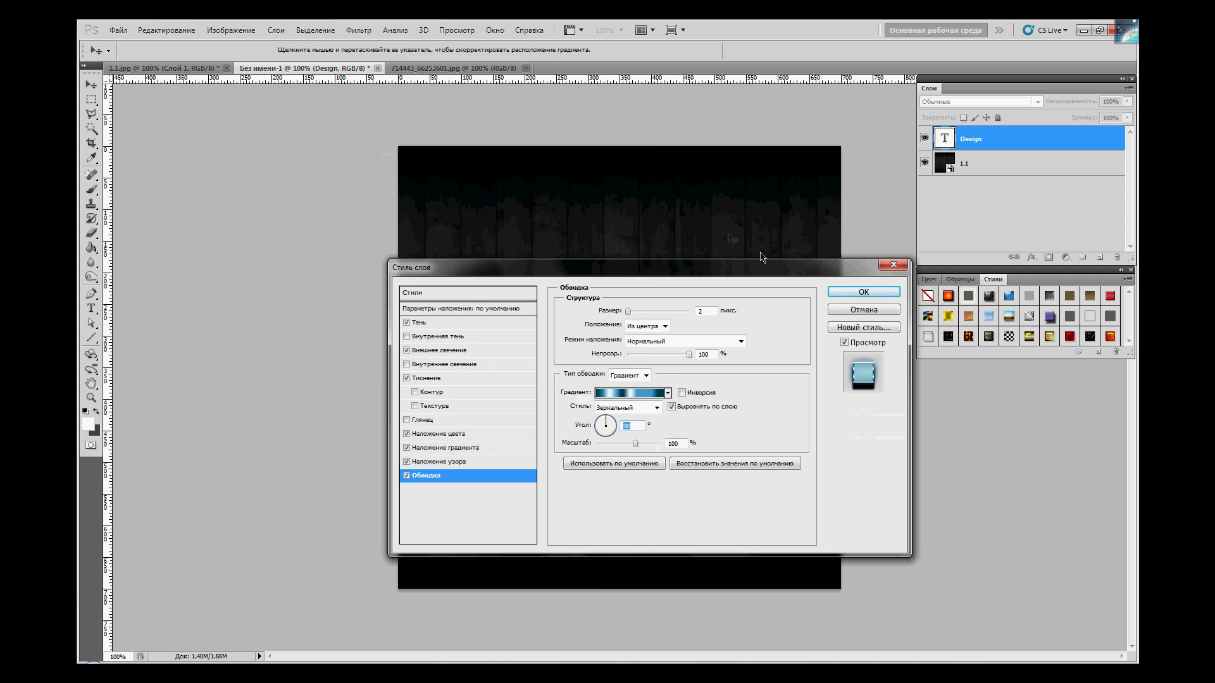
click(838, 293)
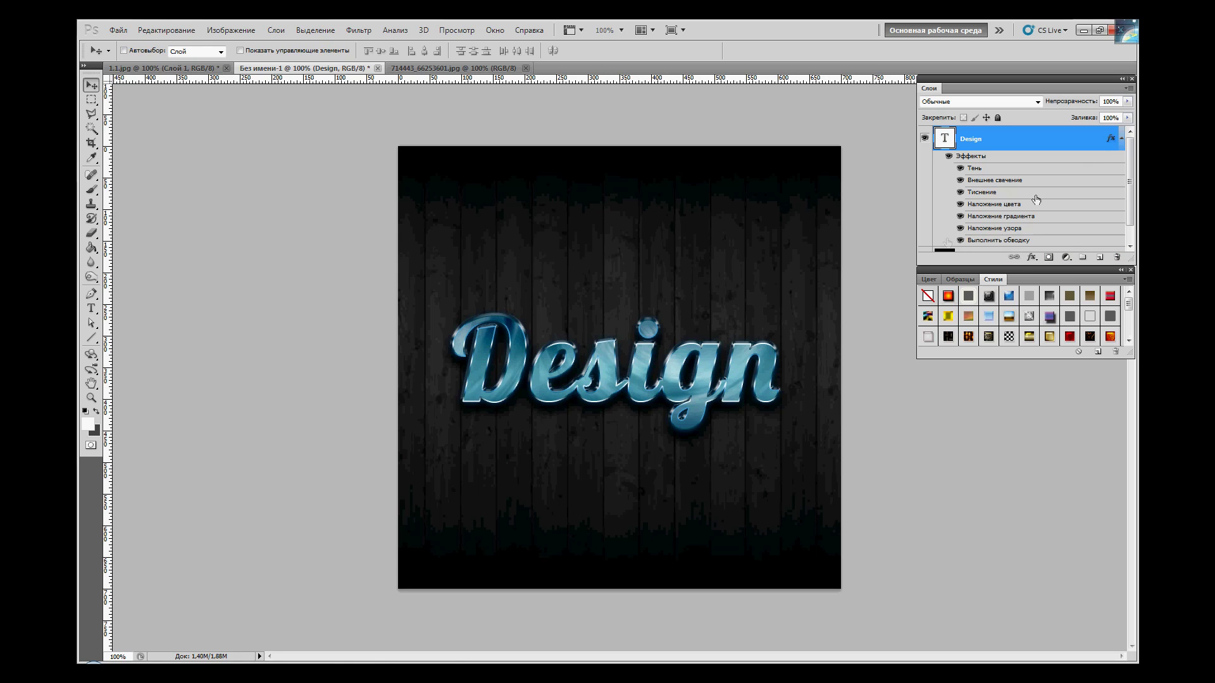
Add a new layer above the Design text and set up a soft Brush at 20 px with 0% hardness.
click(1122, 139)
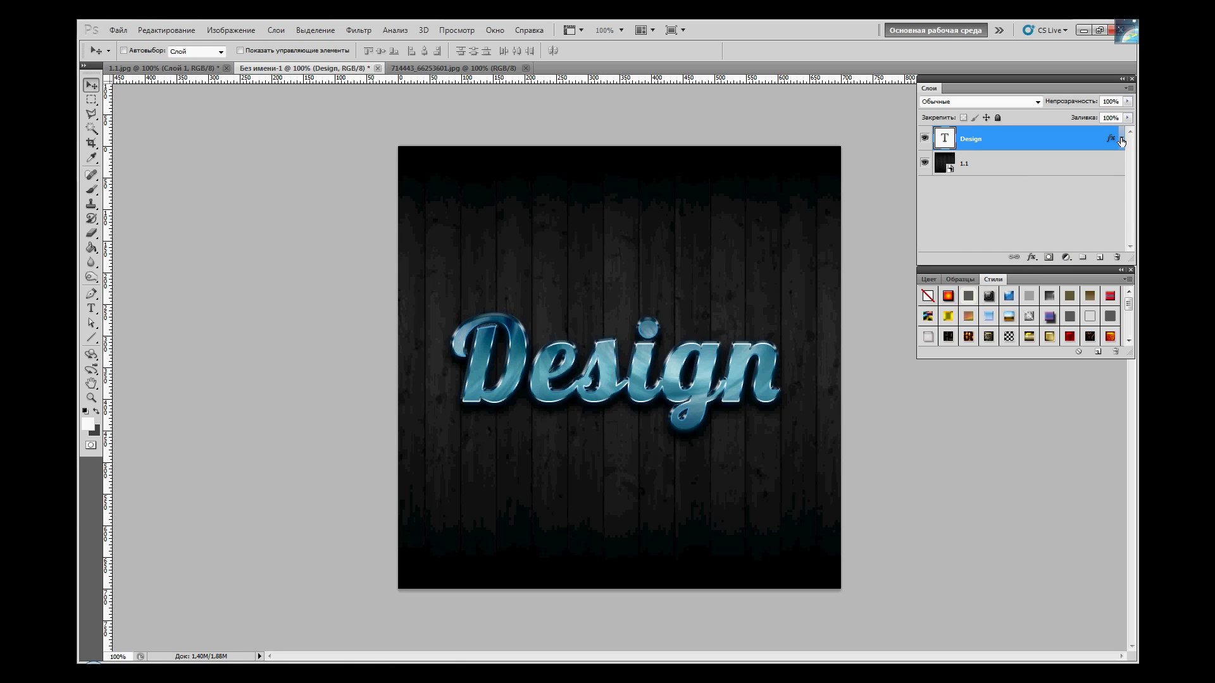
click(1100, 258)
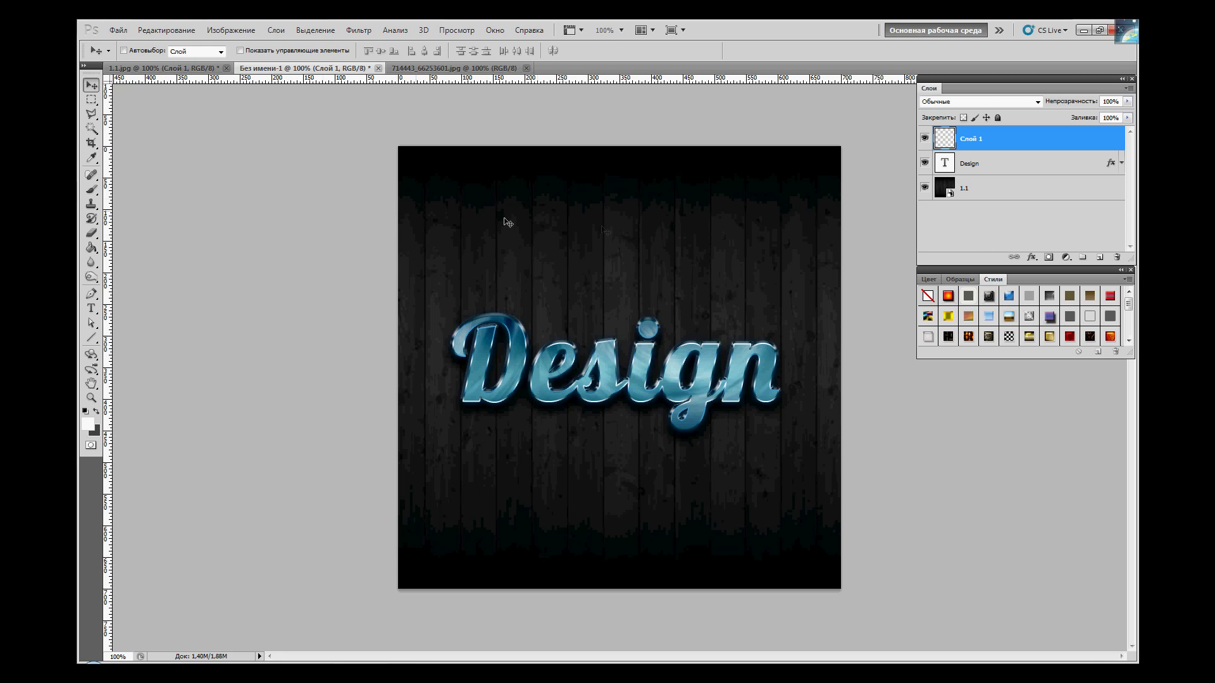
click(91, 188)
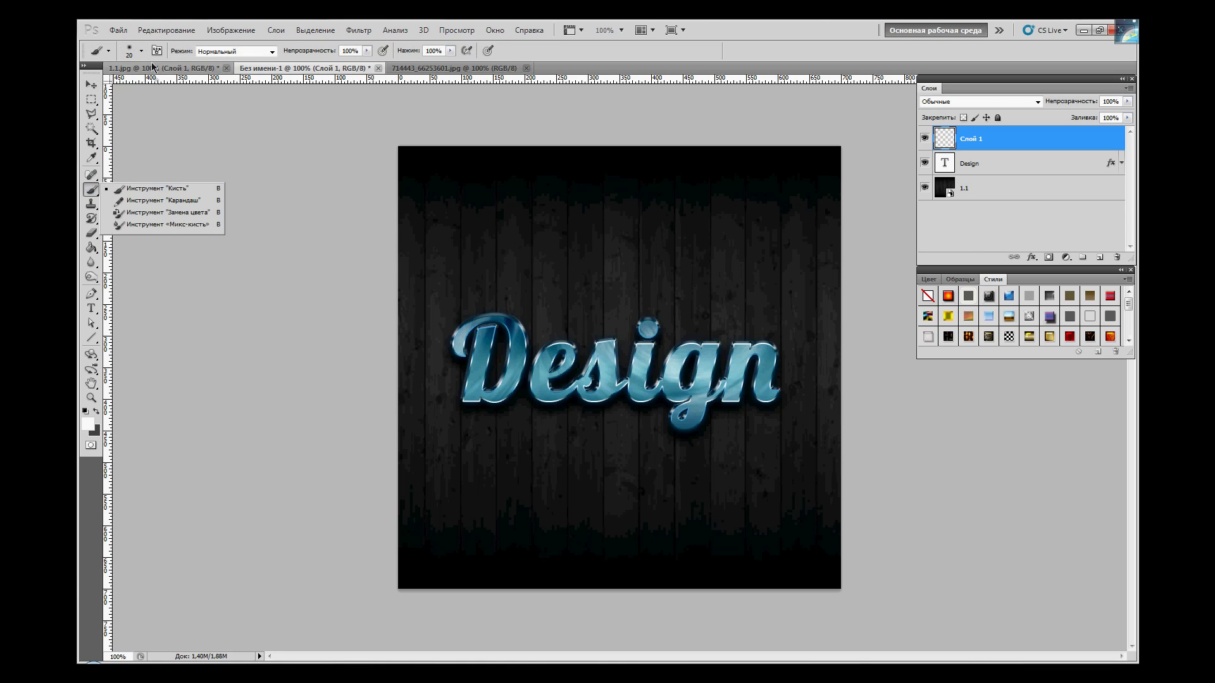
click(142, 50)
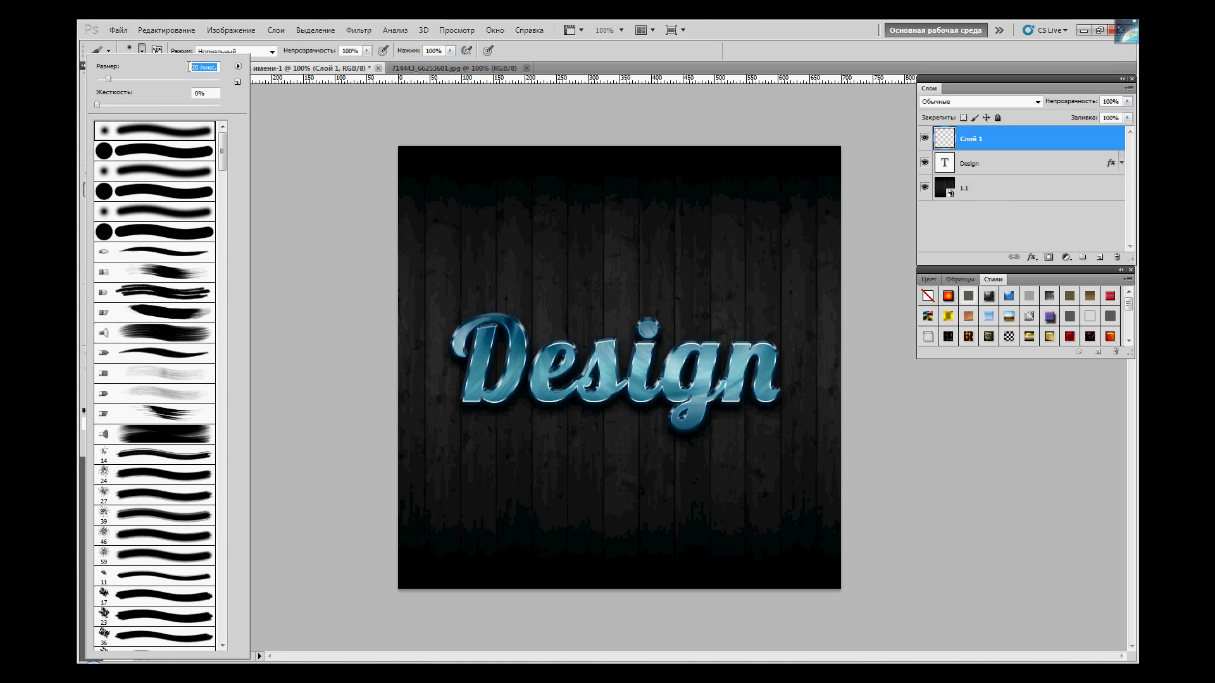
click(206, 95)
click(777, 41)
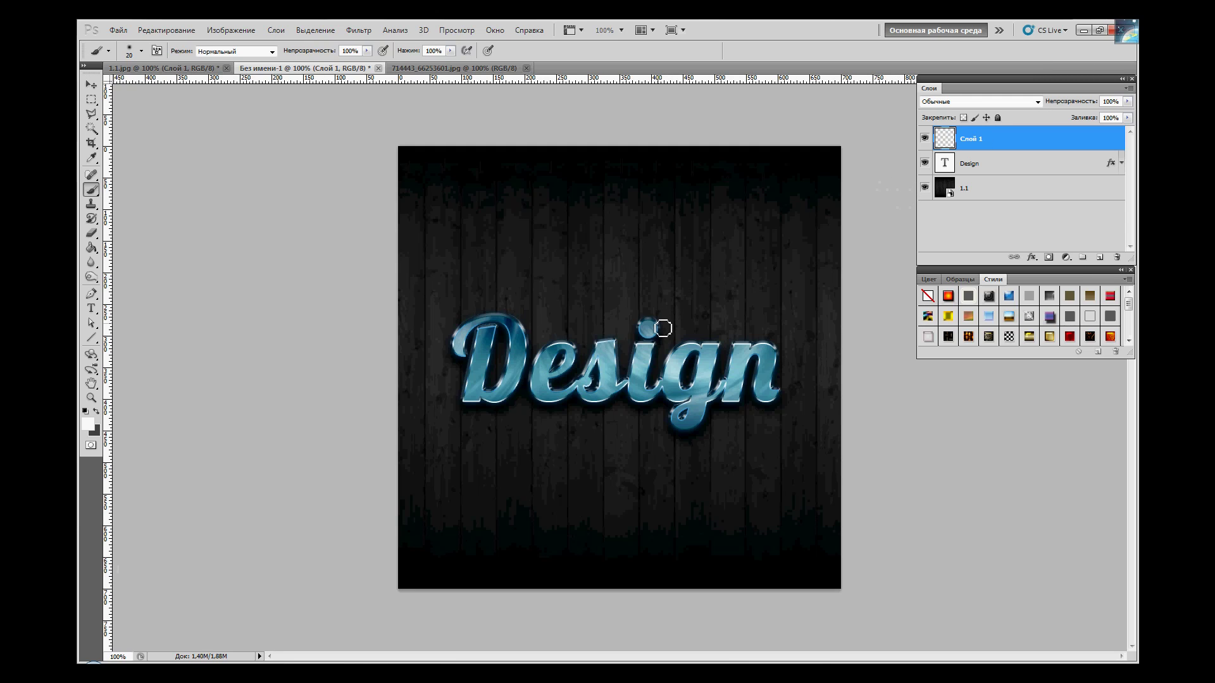
Paint single white sparkle dots on the new layer at highlight points along the edges of the Design letters.
click(659, 324)
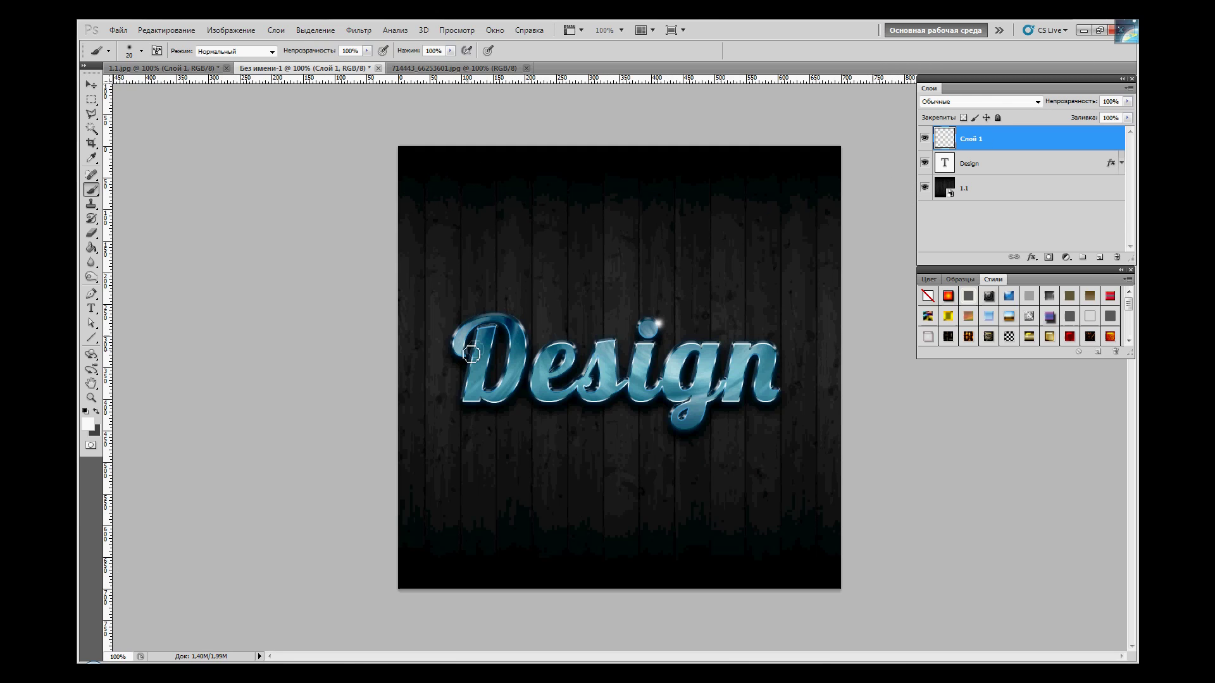
click(530, 346)
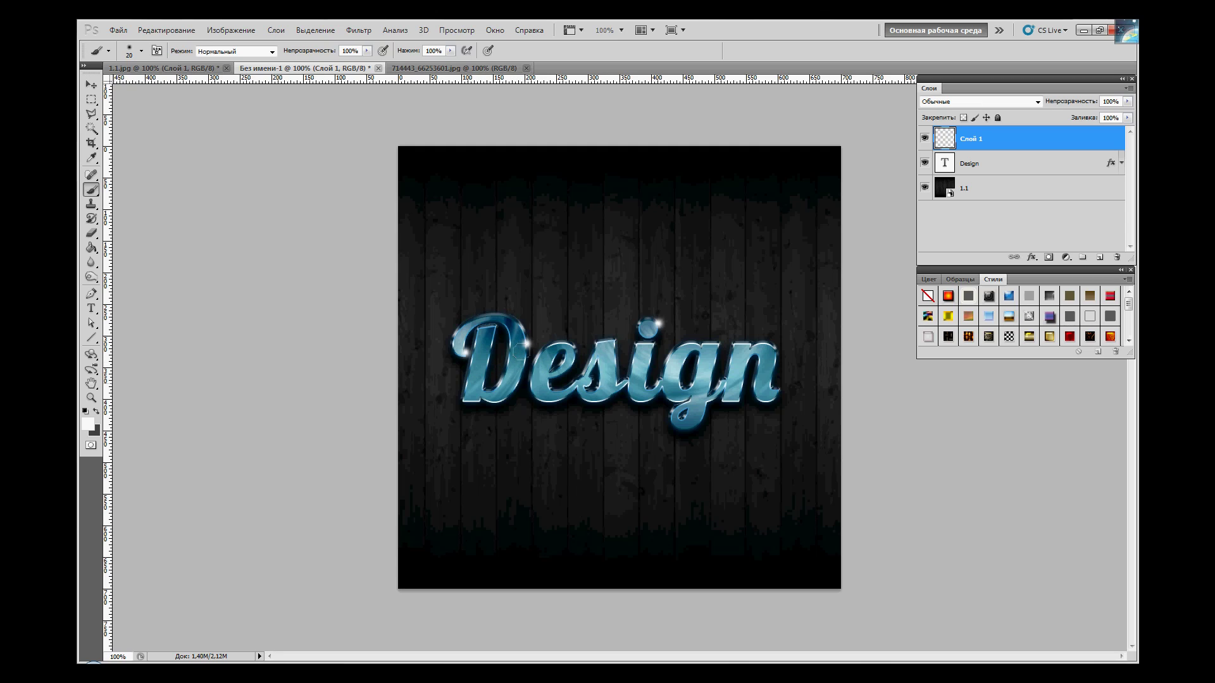
click(553, 384)
click(629, 382)
click(719, 343)
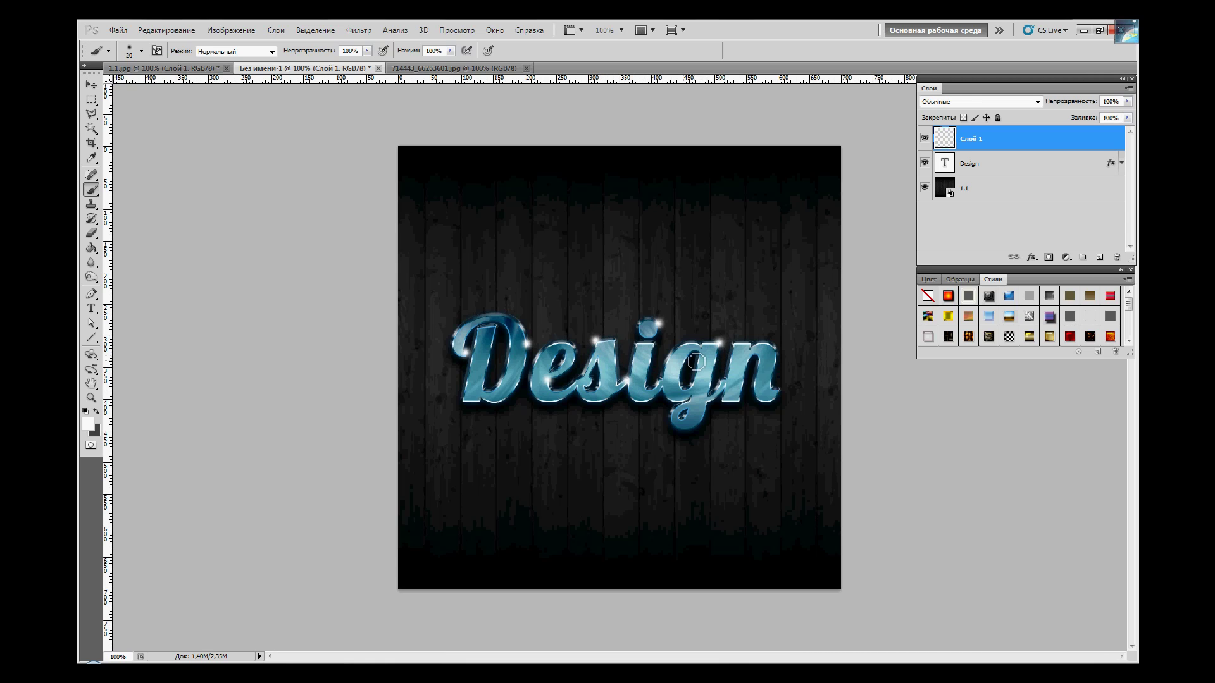
click(665, 370)
click(778, 383)
click(474, 316)
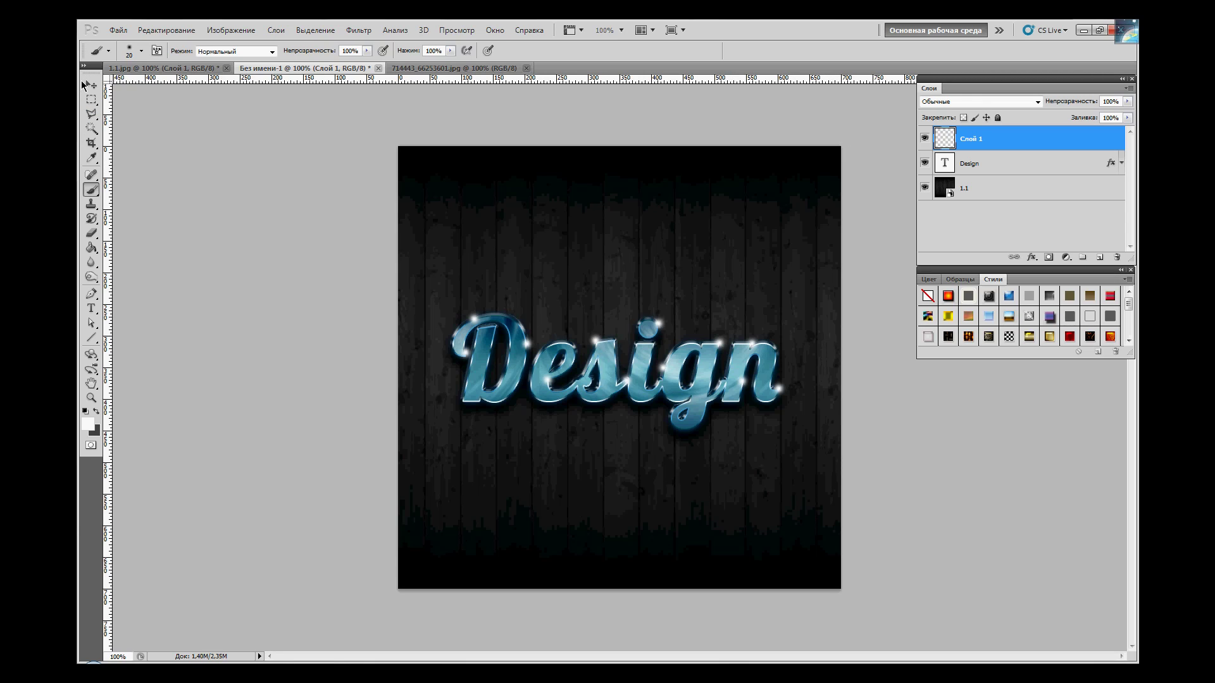
key(v)
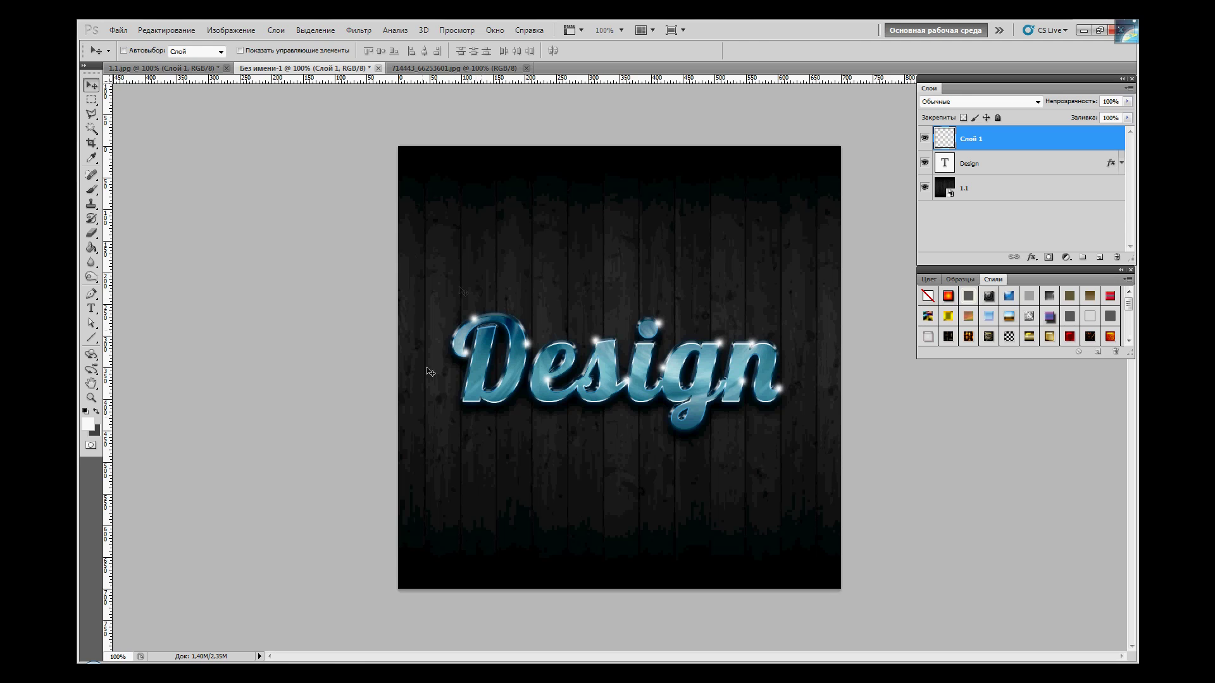
Compare the text with the 1.1.jpg example, then shift the pattern in the Design layer's Pattern Overlay and apply the style.
click(164, 68)
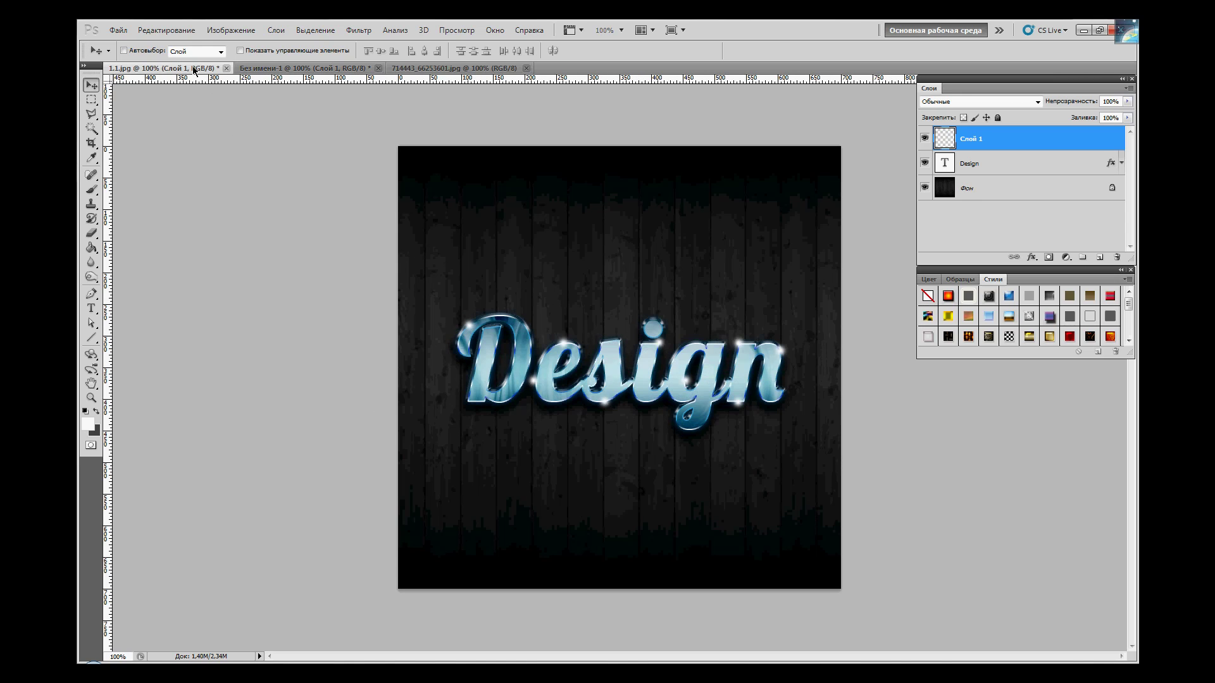
click(277, 69)
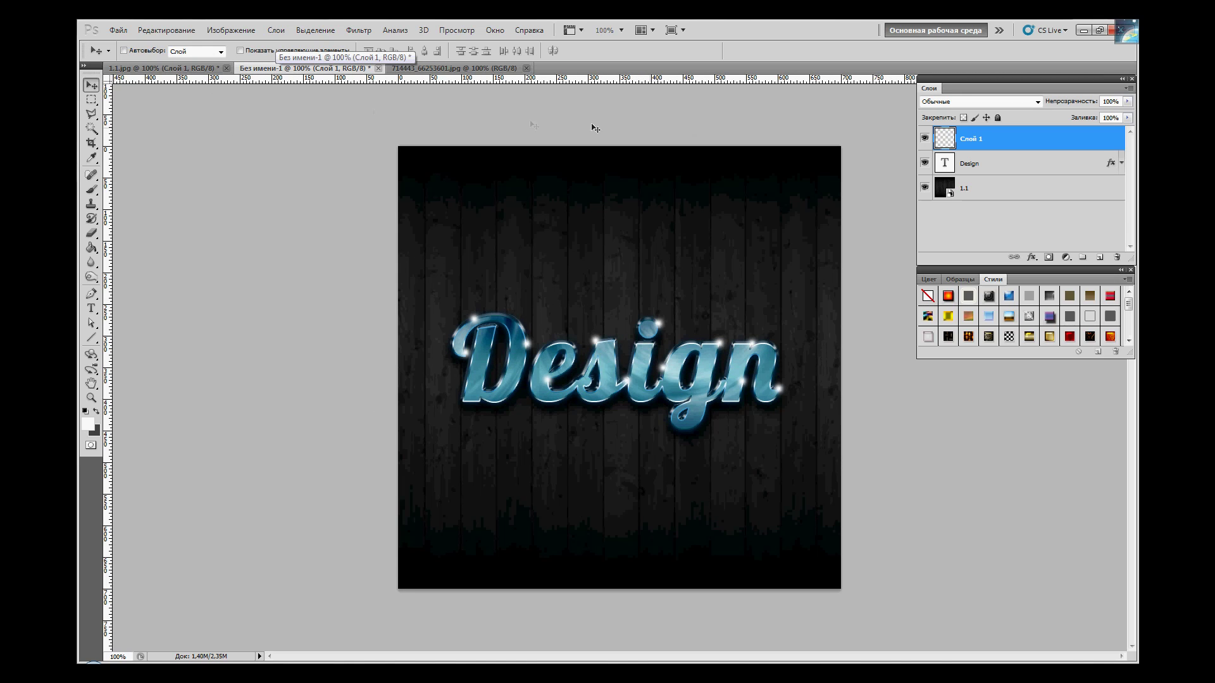
double_click(1020, 161)
drag(674, 278, 674, 432)
click(472, 615)
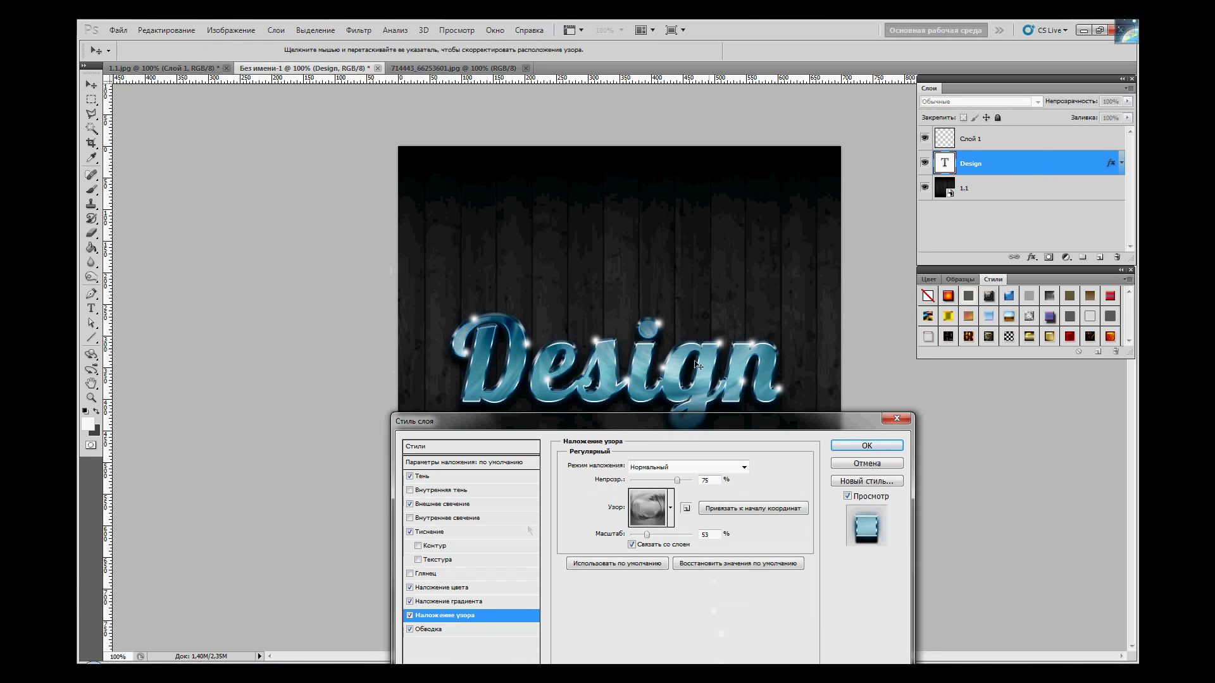
drag(648, 453, 675, 435)
drag(652, 386, 656, 290)
click(843, 447)
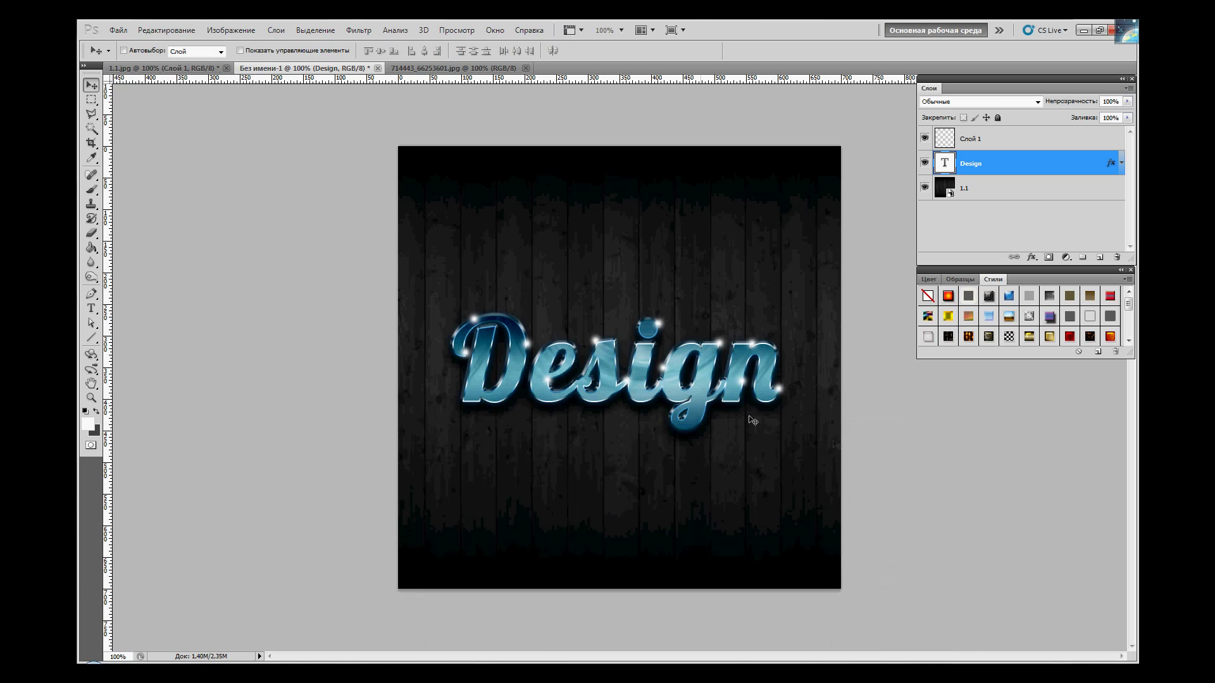
Save a PNG copy to the desktop with a file name ending in "текст в фотошопе", keeping interlacing off.
click(118, 30)
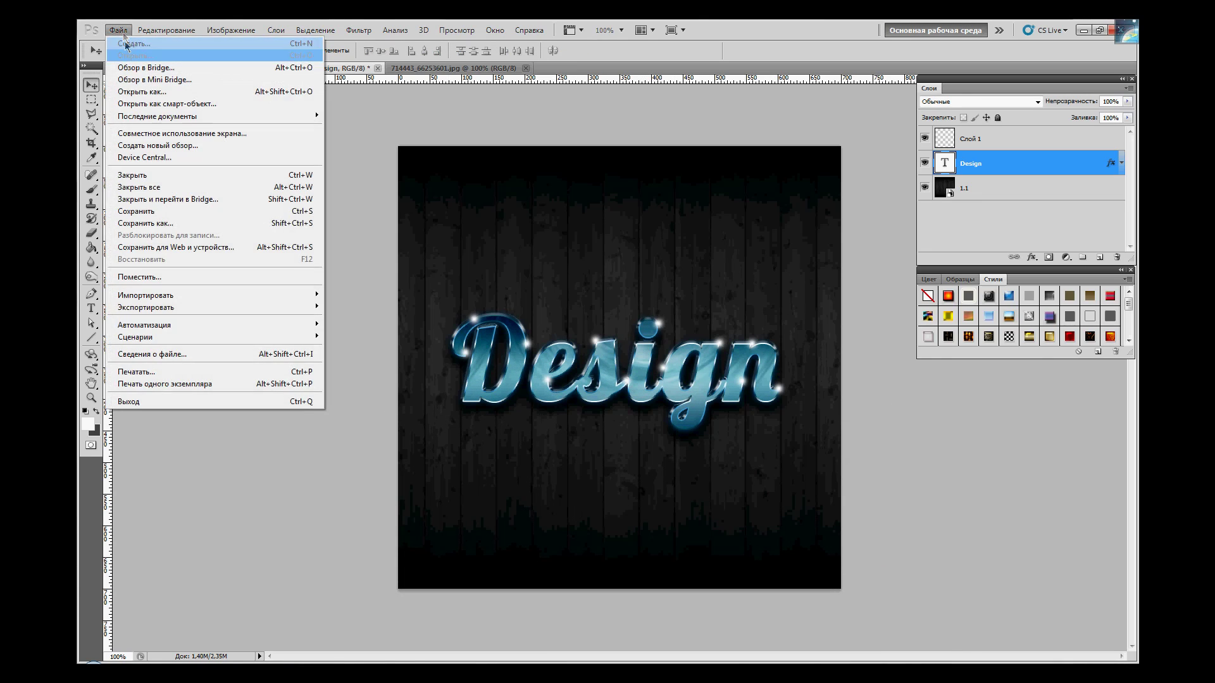
click(146, 223)
click(598, 347)
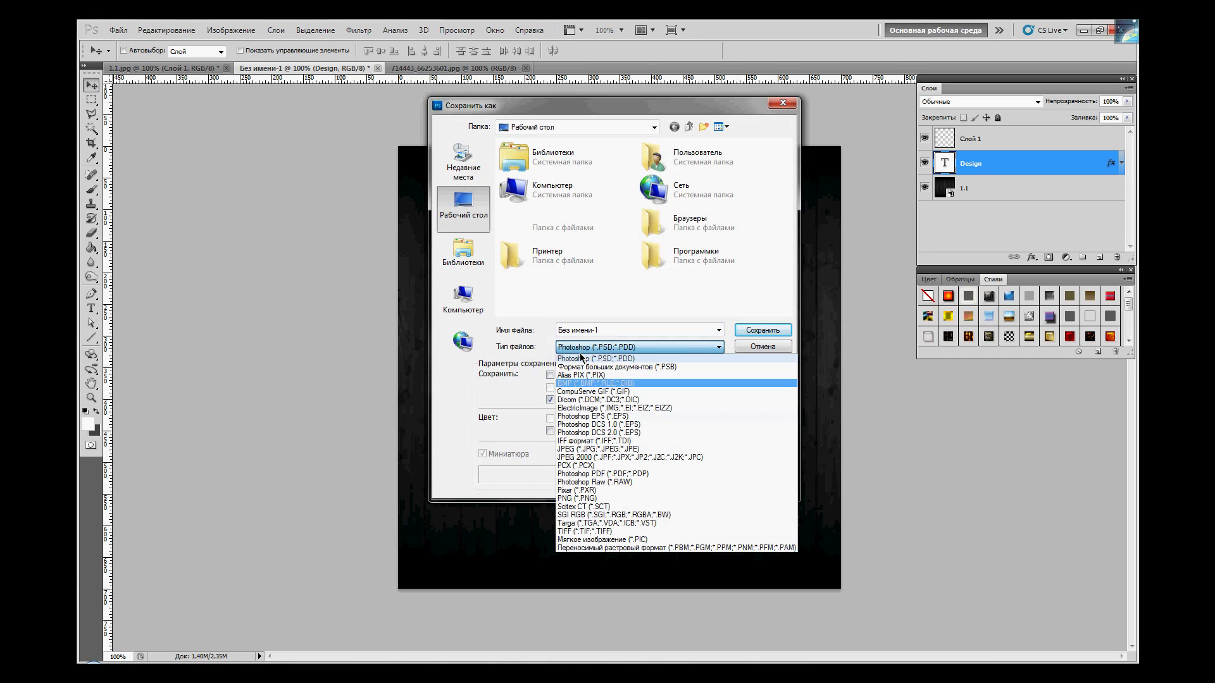
click(594, 498)
drag(557, 330, 613, 329)
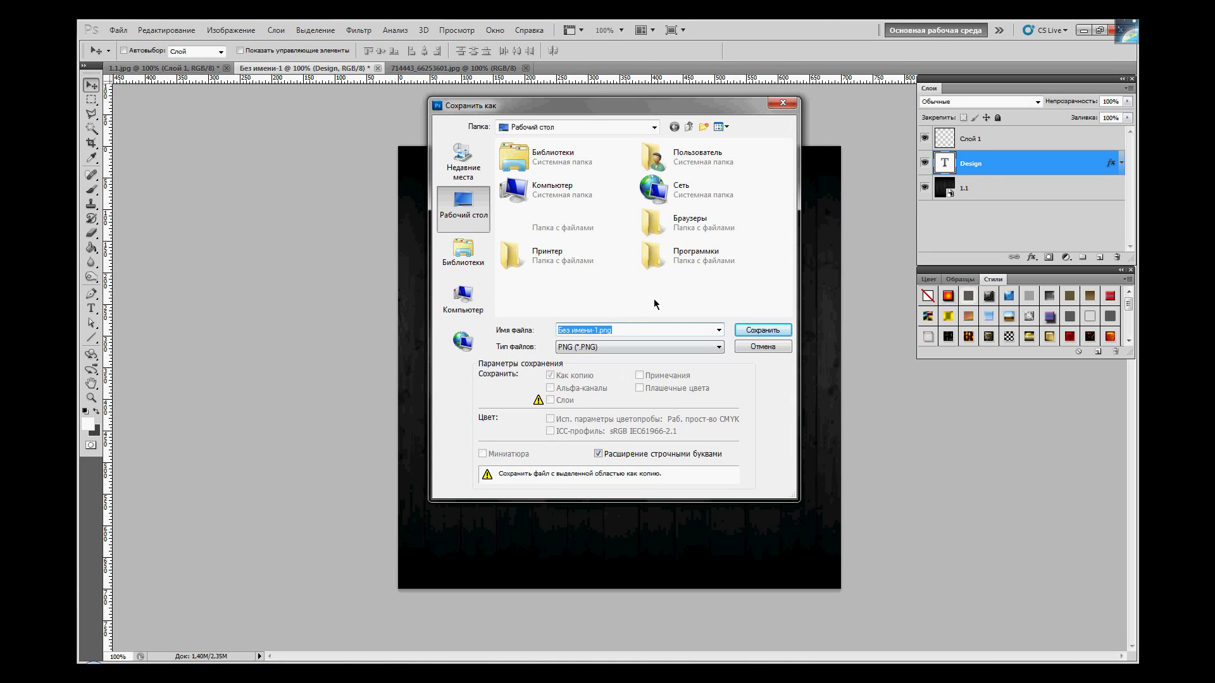
text(Ukzy)
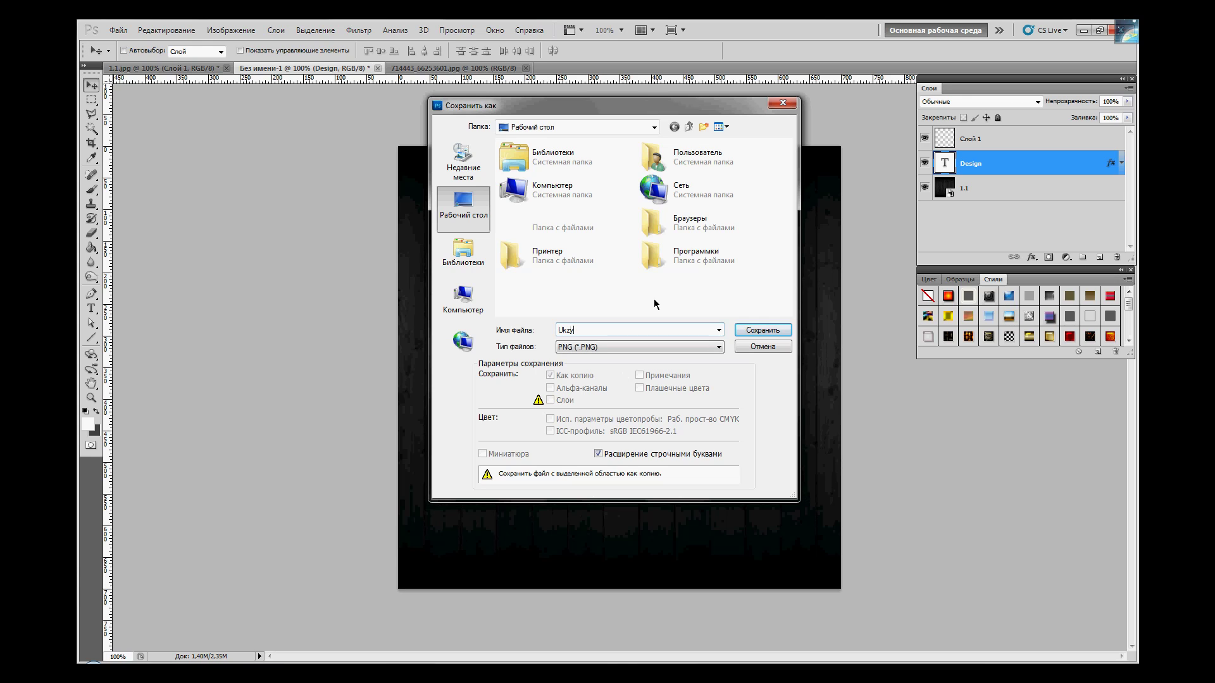
text(wtdsй текст в фотошопе)
key(Return)
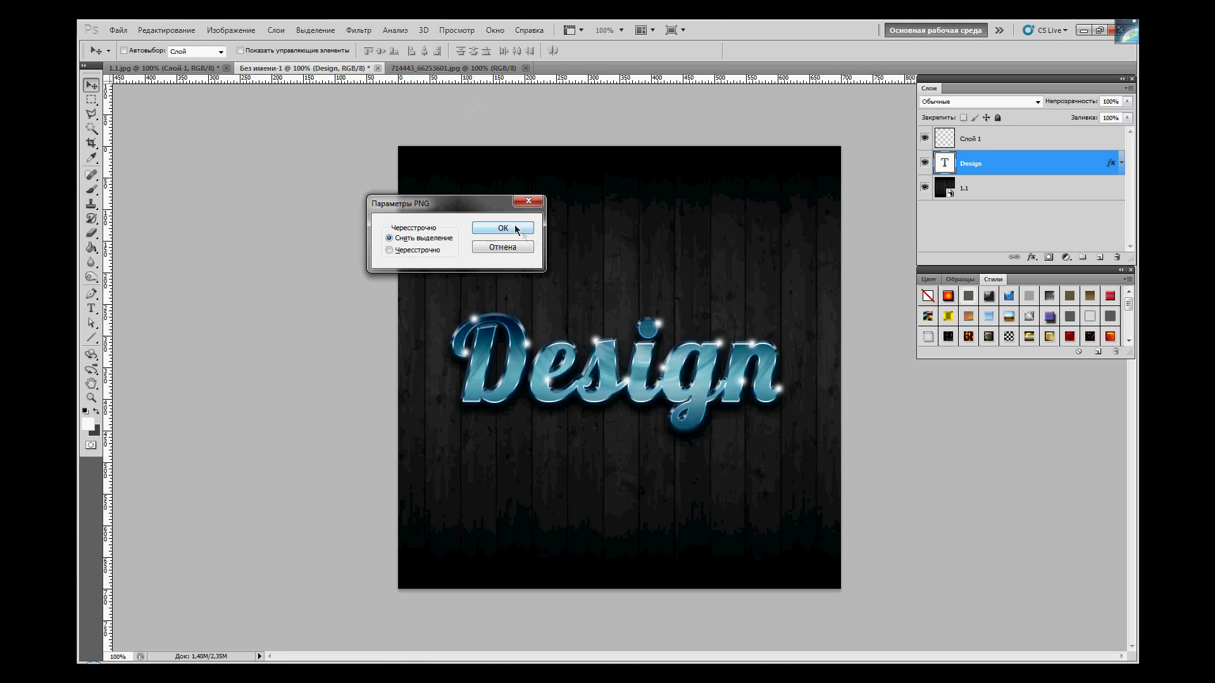
click(514, 226)
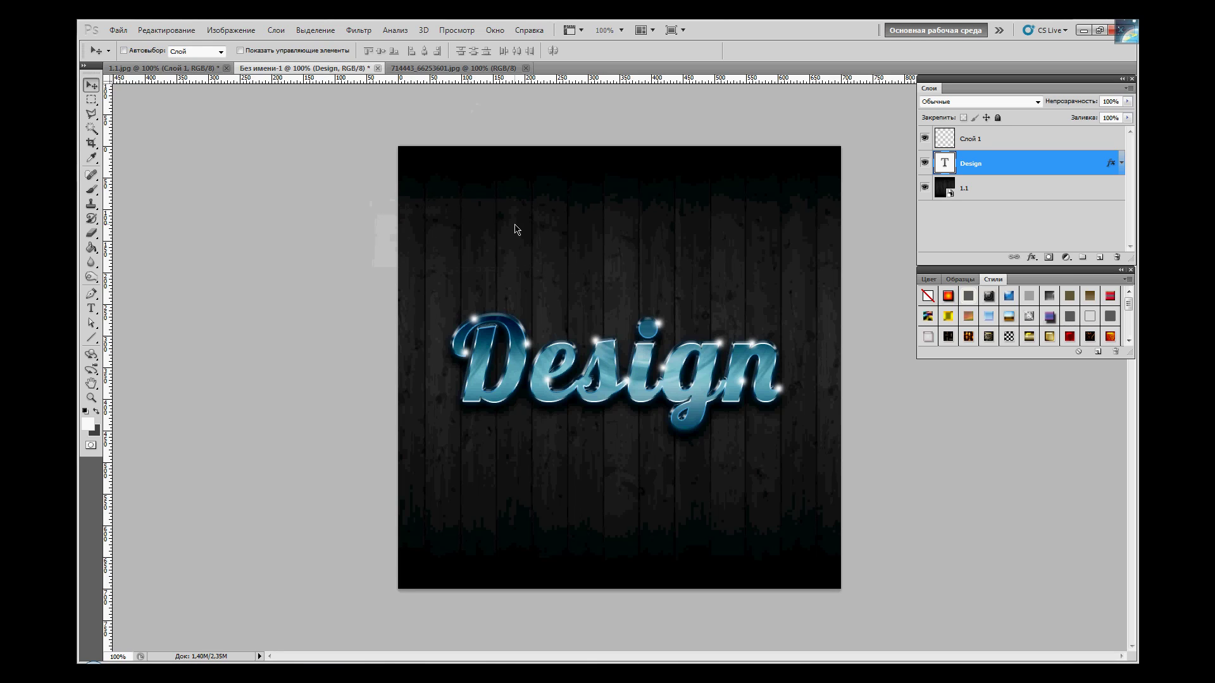